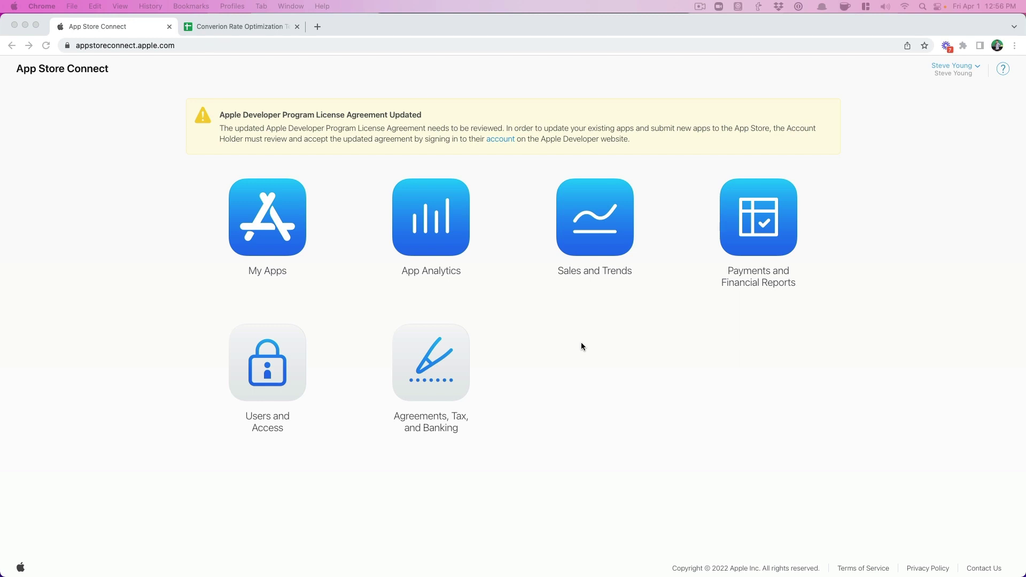
Show the Units trends report for Moonlight: Background Noise only, 18 units for Mar 25–31, 2022
{"action": "left_click", "coordinate": [572, 308]}
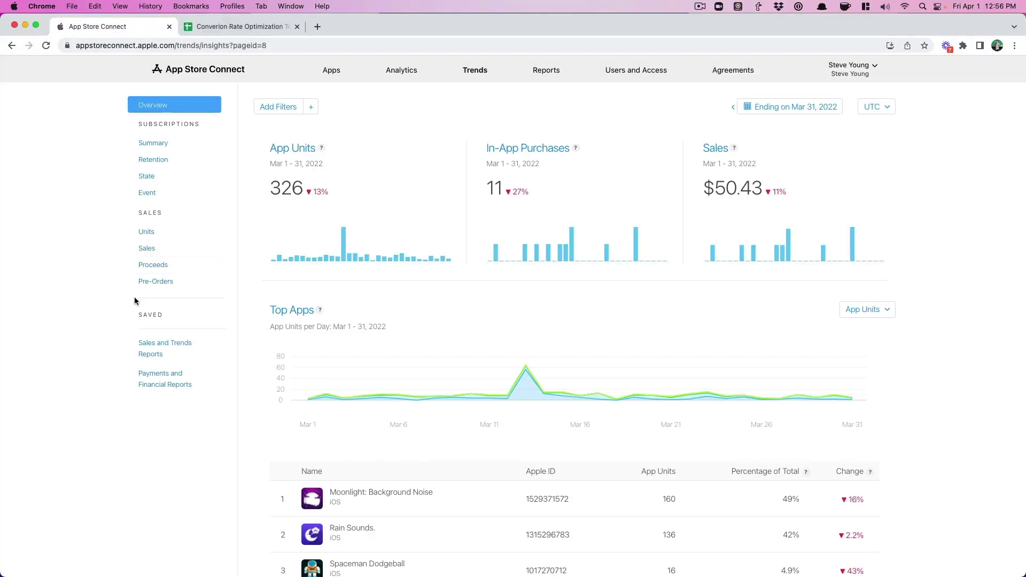
{"action": "left_click", "coordinate": [150, 236]}
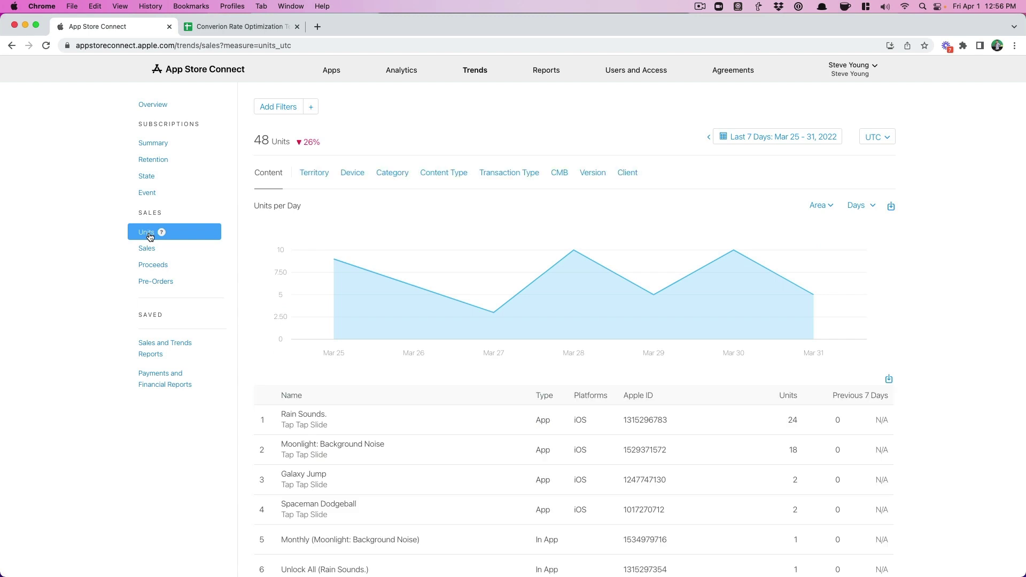
{"action": "left_click", "coordinate": [333, 447]}
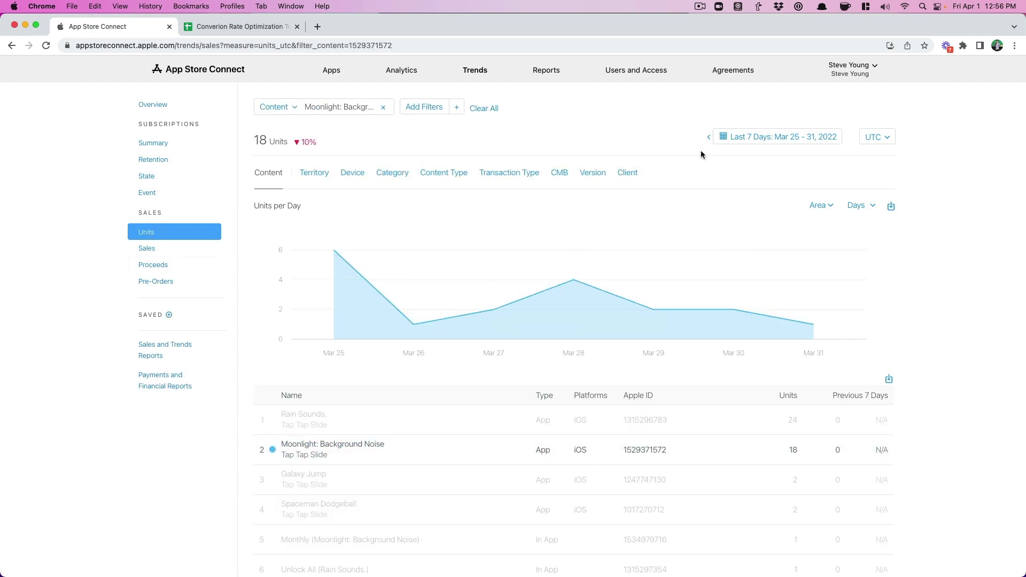
{"action": "left_click", "coordinate": [755, 134]}
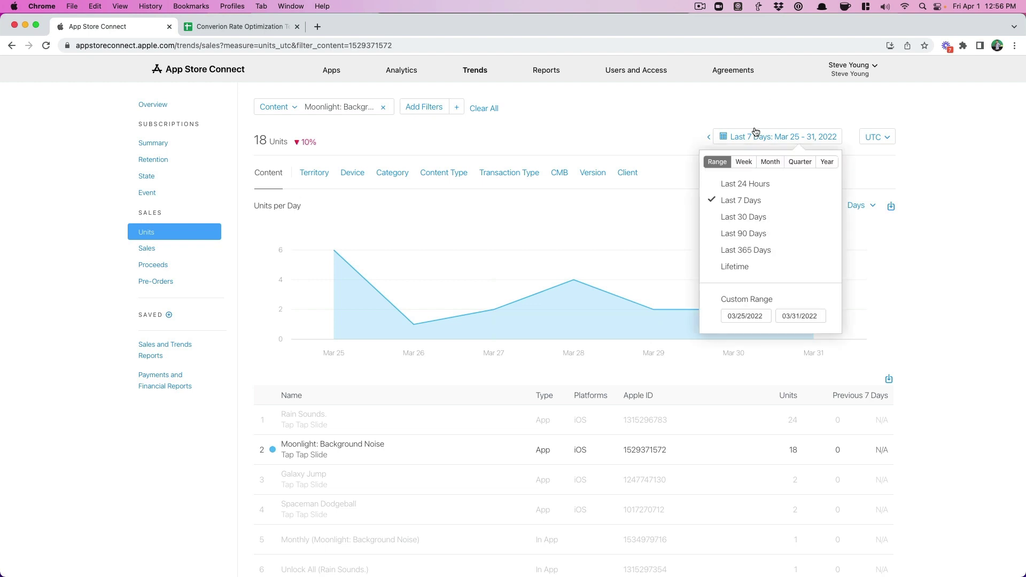
Set a custom date range starting October 1, 2021 through March 2022
{"action": "left_click", "coordinate": [751, 319]}
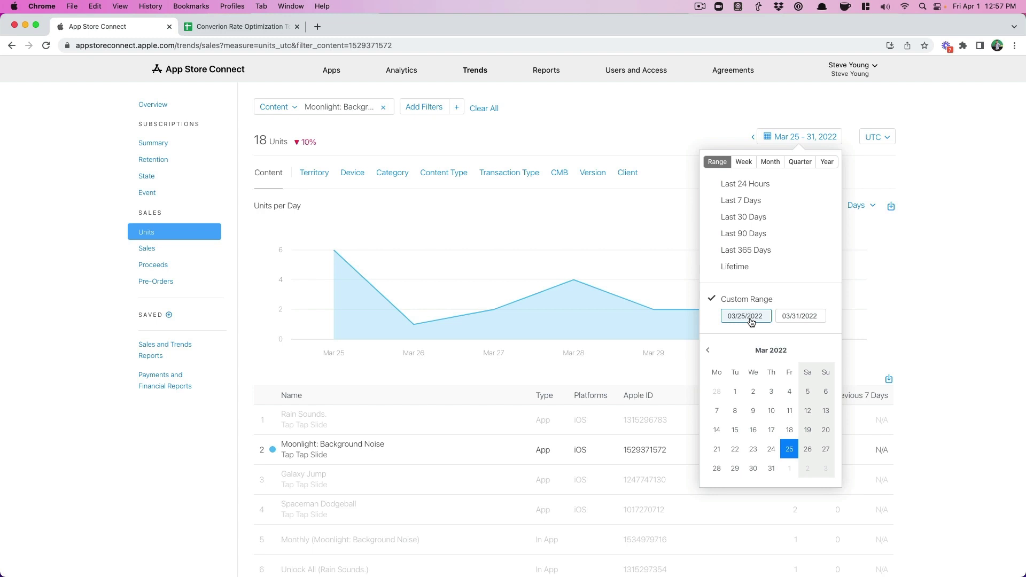
{"action": "left_click", "coordinate": [709, 351]}
{"action": "left_click", "coordinate": [709, 351]}
{"action": "left_click", "coordinate": [709, 351]}
{"action": "left_click", "coordinate": [709, 351]}
{"action": "left_click", "coordinate": [709, 351]}
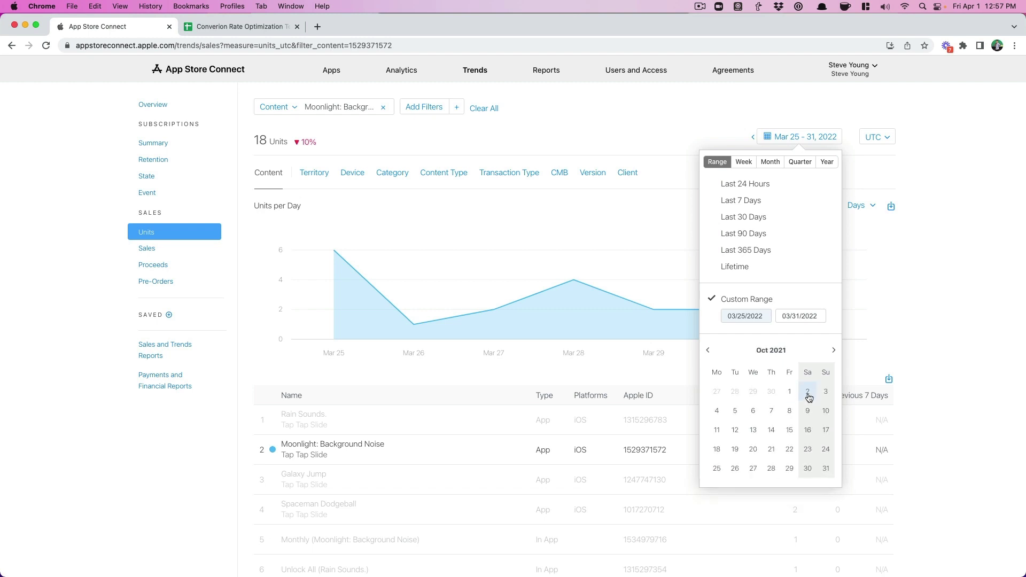
{"action": "left_click", "coordinate": [790, 395]}
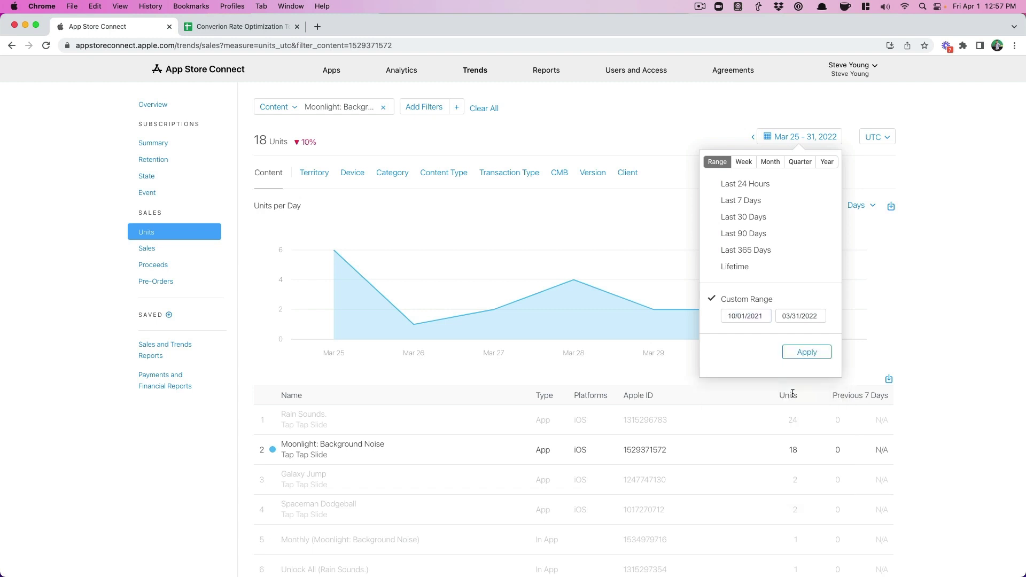
{"action": "left_click", "coordinate": [807, 356]}
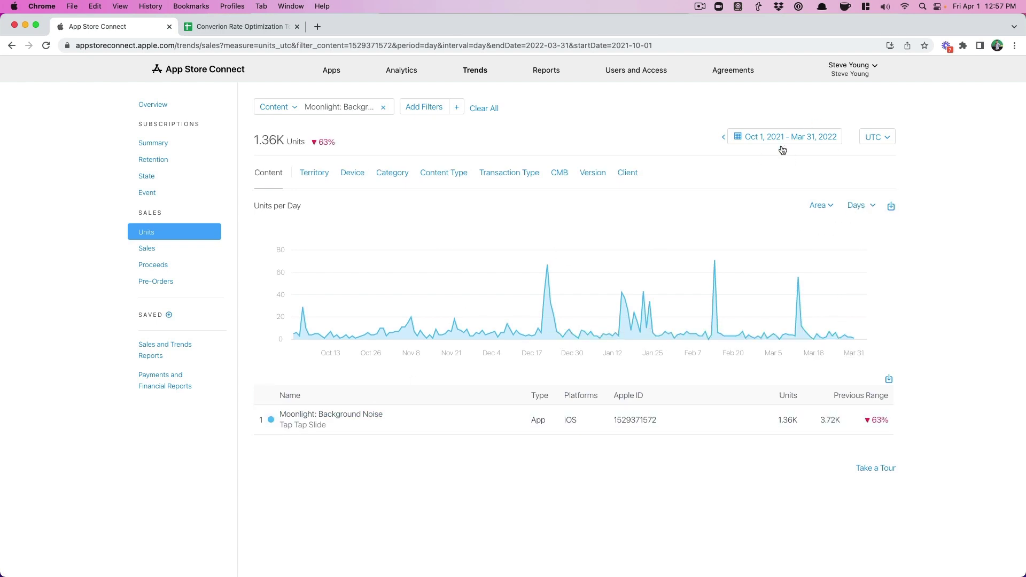
Group the units chart by months and download the Oct 2021–Mar 2022 data as CSV
{"action": "left_click", "coordinate": [857, 205]}
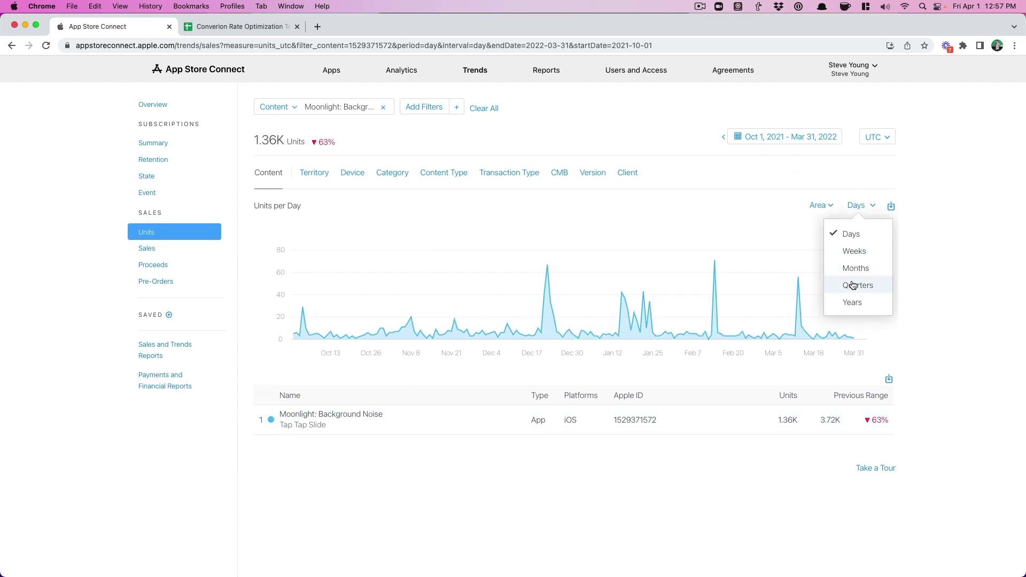
{"action": "left_click", "coordinate": [856, 268]}
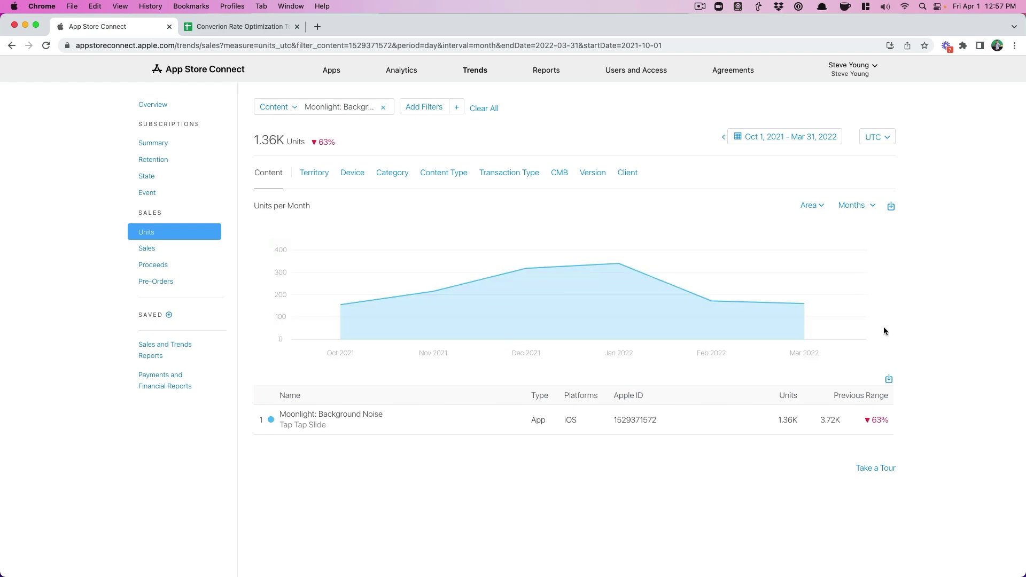
{"action": "left_click", "coordinate": [891, 207]}
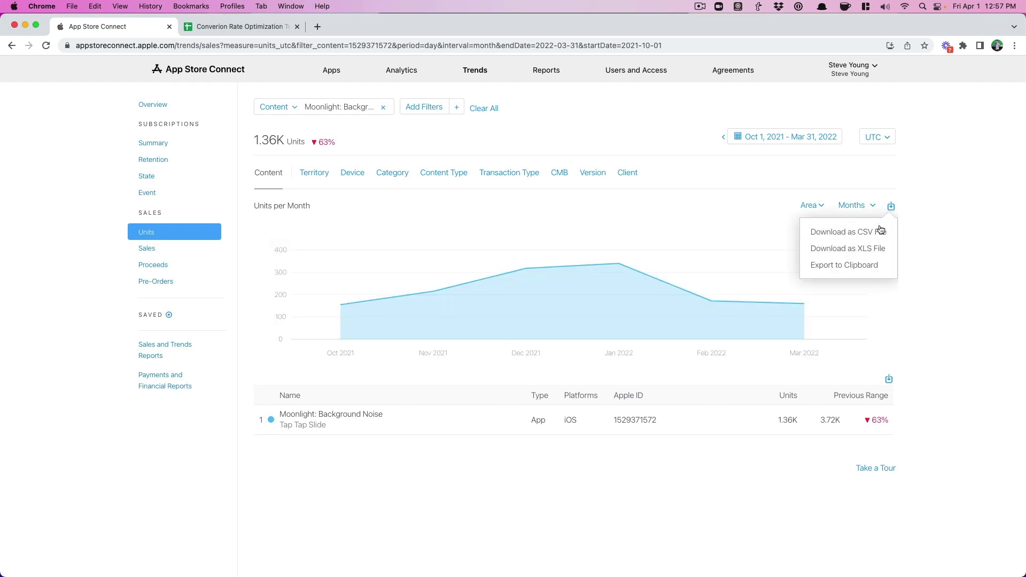
{"action": "left_click", "coordinate": [879, 227]}
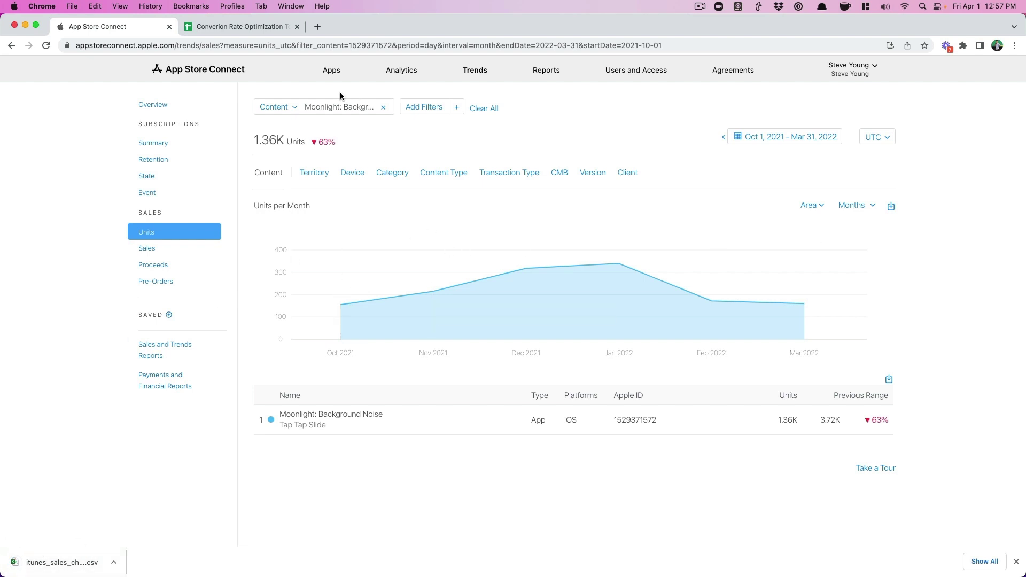
Copy the Oct-21 to Mar-22 headers and unit counts from the CSV into B1 (155, 215, 318, 340, 172, 160)
{"action": "left_click", "coordinate": [238, 26]}
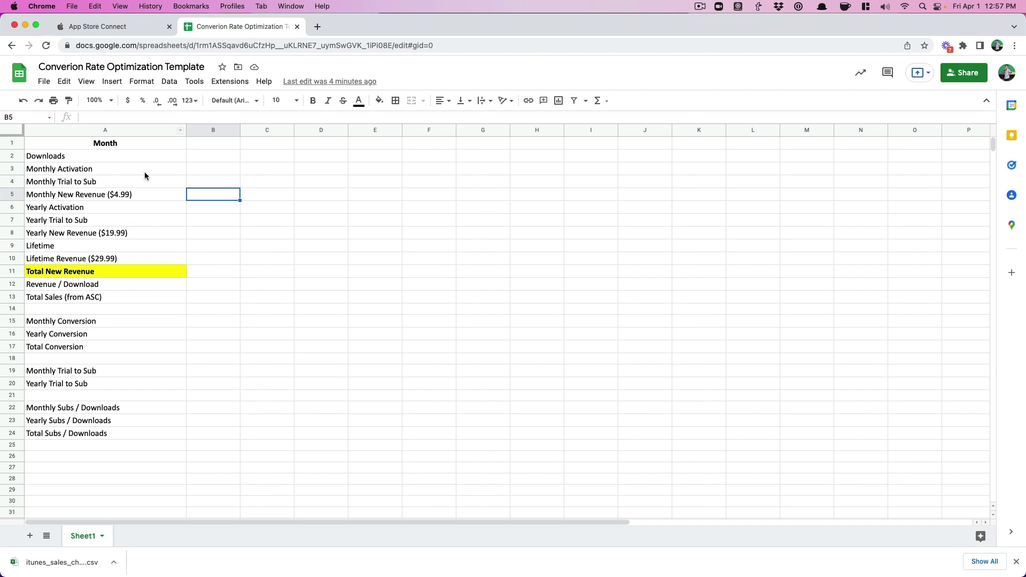
{"action": "key", "text": "super+Tab"}
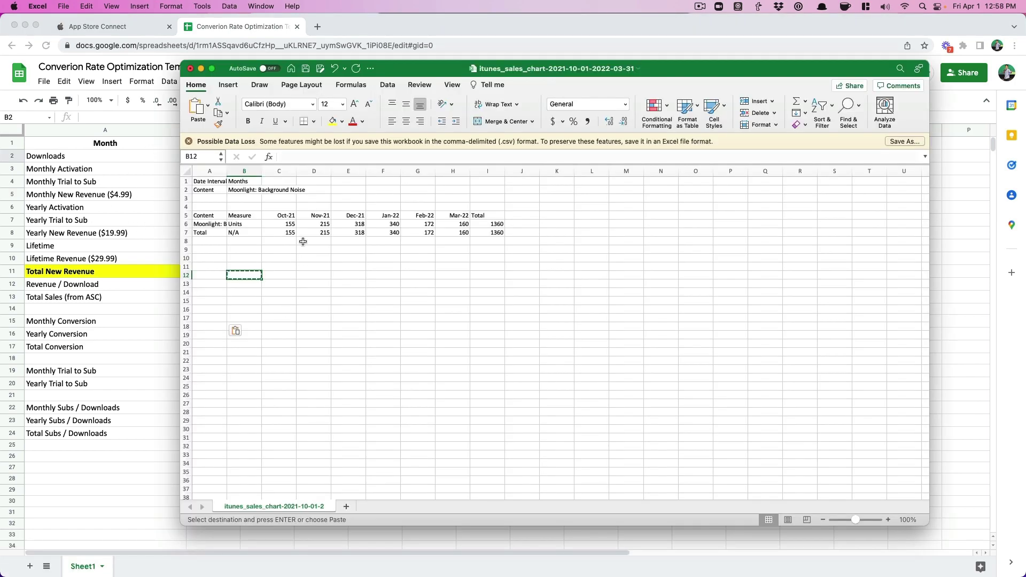
{"action": "left_click", "coordinate": [284, 216]}
{"action": "left_click_drag", "start_coordinate": [446, 226], "coordinate": [446, 232]}
{"action": "key", "text": "super+c"}
{"action": "key", "text": "super+Tab"}
{"action": "left_click", "coordinate": [229, 141]}
{"action": "key", "text": "super+v"}
{"action": "left_click", "coordinate": [259, 171]}
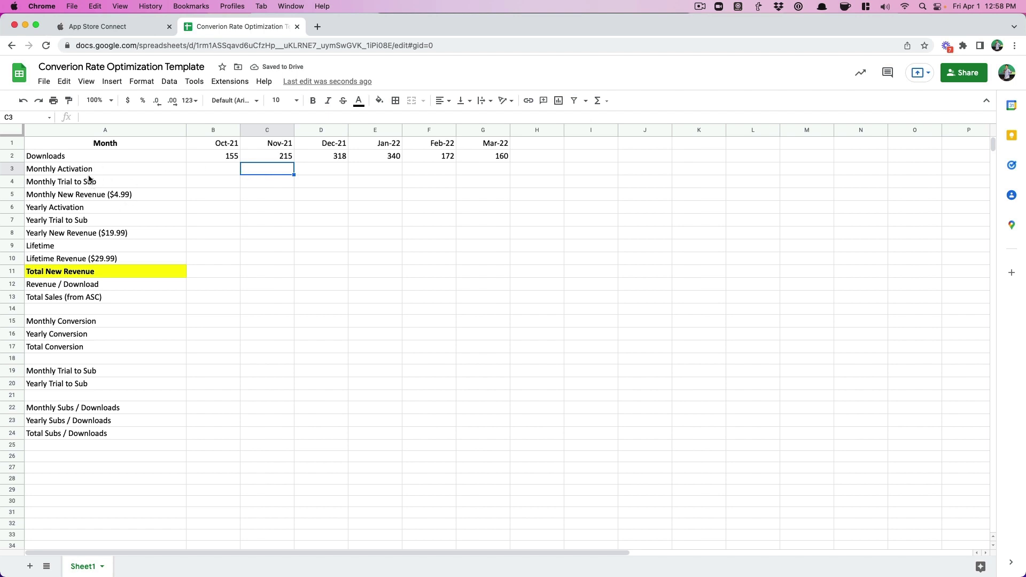
Show Sales trends filtered by parent app Moonlight: Background Noise instead of the content filter
{"action": "left_click", "coordinate": [134, 28]}
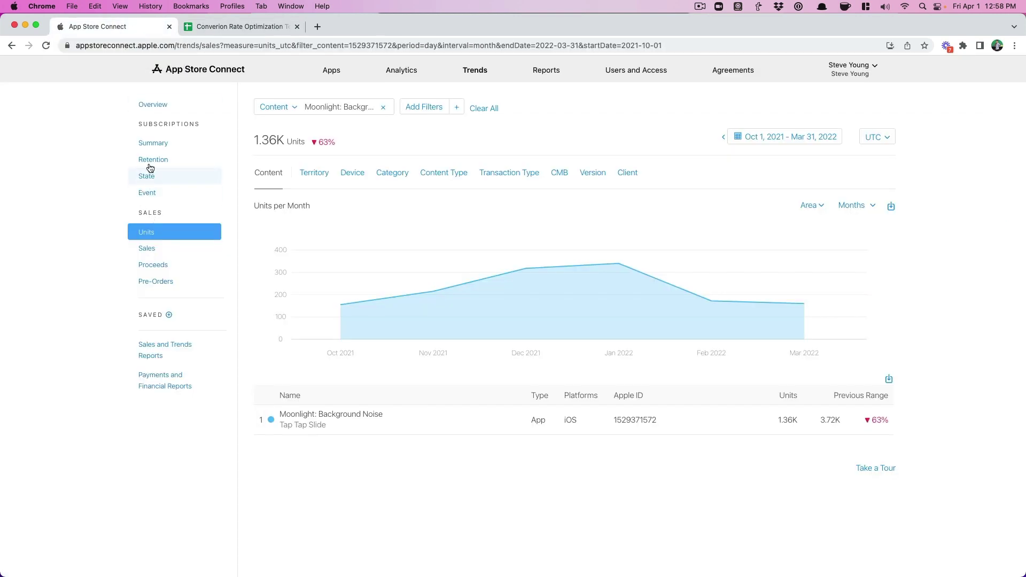
{"action": "left_click", "coordinate": [146, 255]}
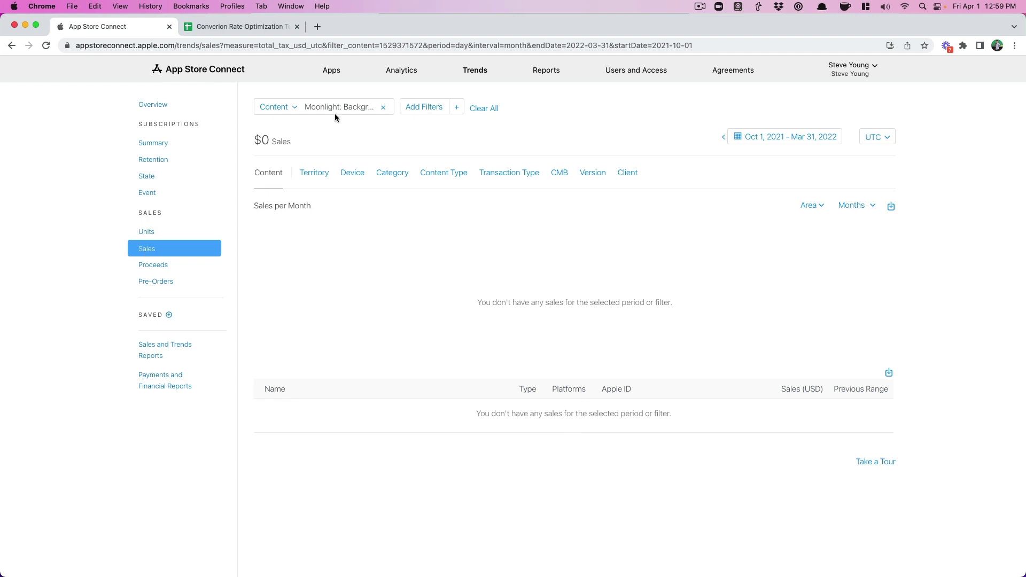
{"action": "left_click", "coordinate": [383, 107]}
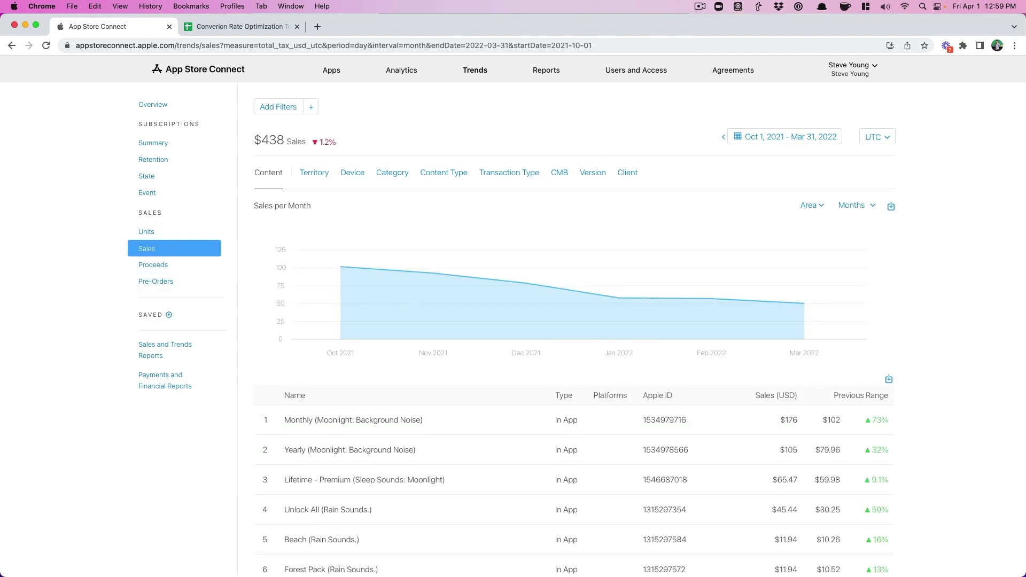
{"action": "left_click", "coordinate": [282, 108]}
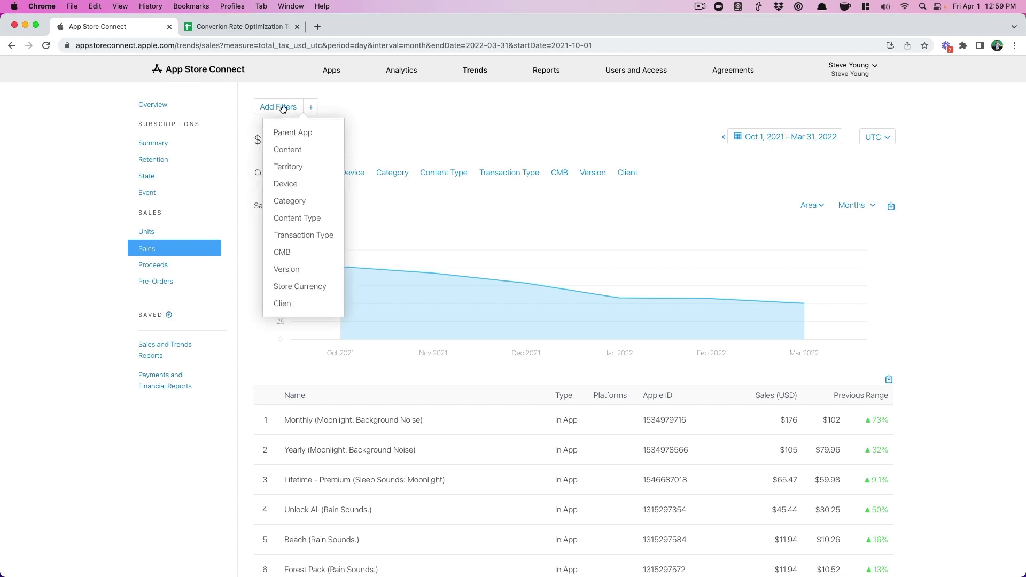
{"action": "left_click", "coordinate": [293, 132]}
{"action": "type", "text": "moon"}
{"action": "key", "text": "BackSpace"}
{"action": "type", "text": "onlight"}
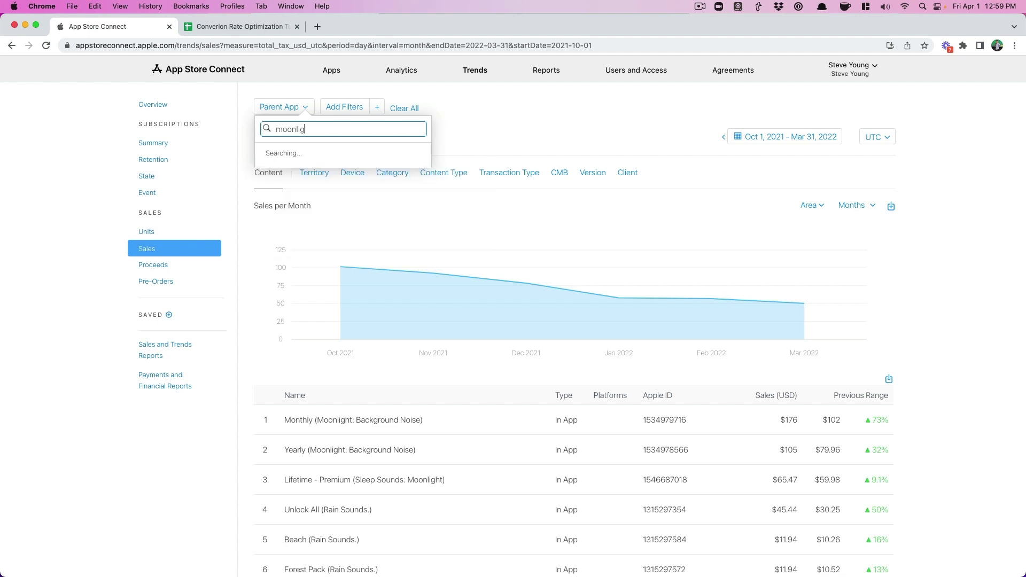
{"action": "left_click", "coordinate": [298, 171]}
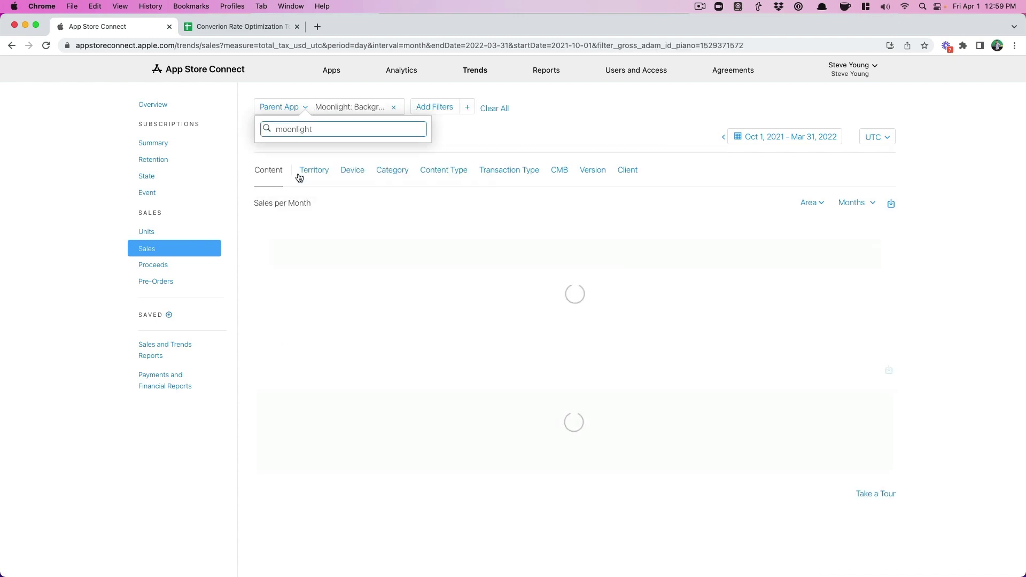
{"action": "left_click", "coordinate": [676, 368]}
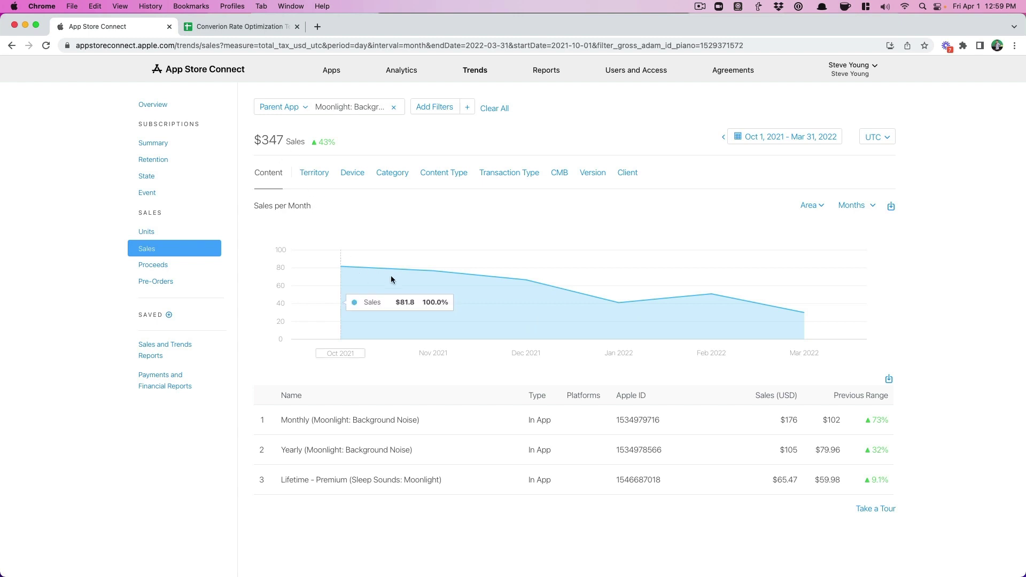
Download the monthly sales data ($347 total) as CSV and open it in Excel
{"action": "left_click", "coordinate": [891, 206]}
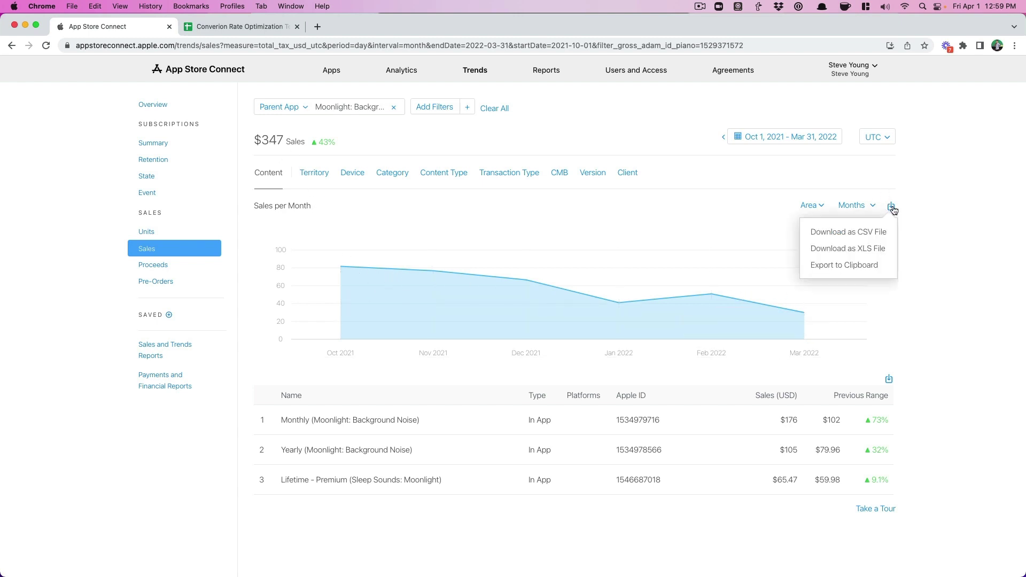
{"action": "left_click", "coordinate": [869, 232]}
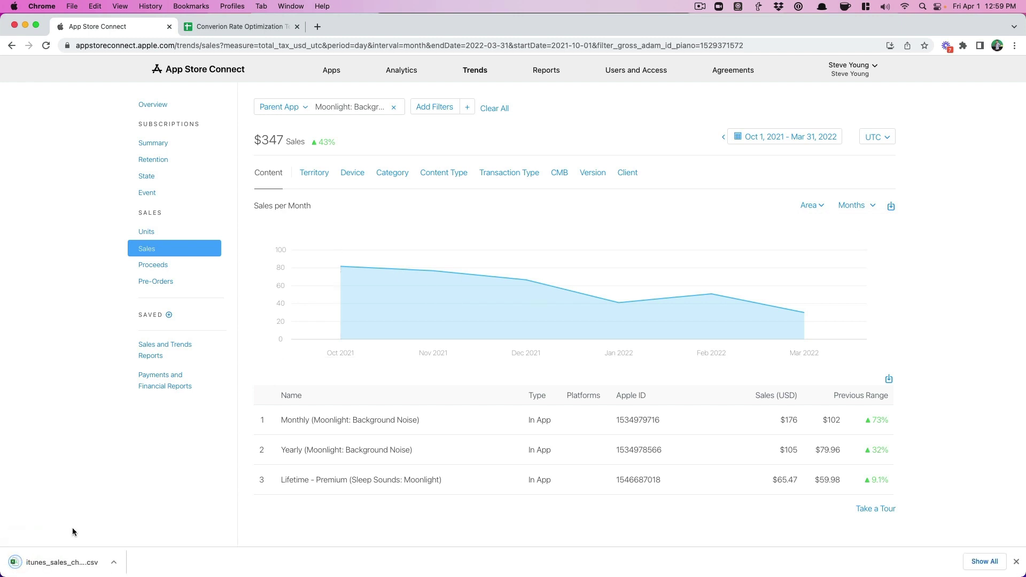
{"action": "left_click", "coordinate": [56, 565]}
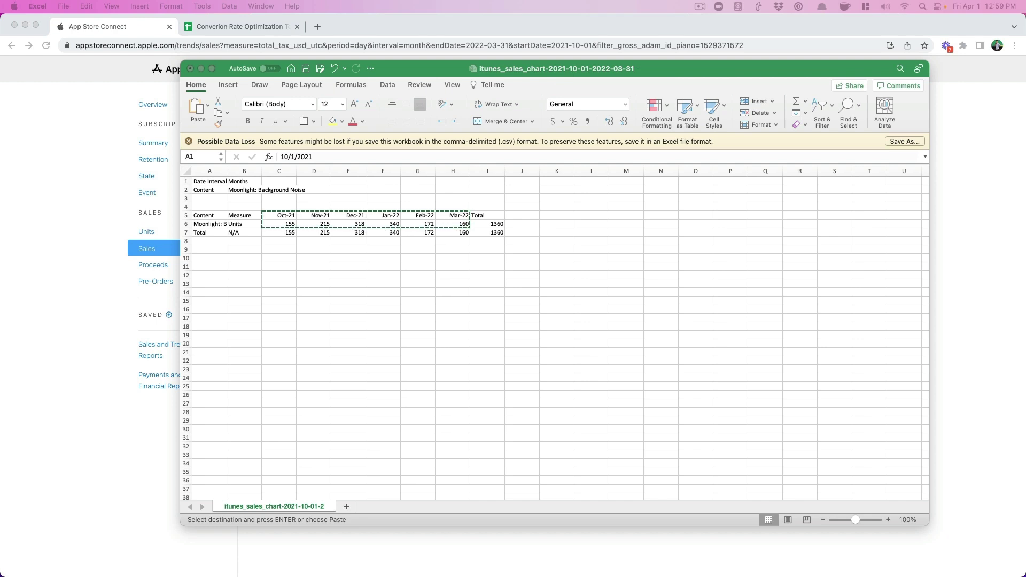
Paste the six monthly sales figures into B13:G13 of Total Sales (from ASC) as currency
{"action": "left_click", "coordinate": [200, 28]}
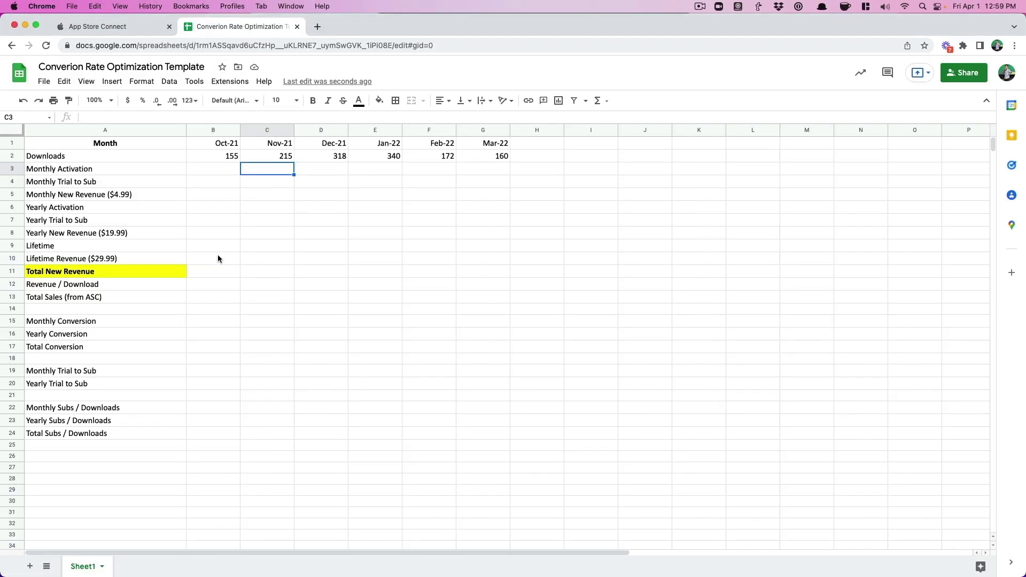
{"action": "left_click", "coordinate": [235, 288]}
{"action": "key", "text": "Left"}
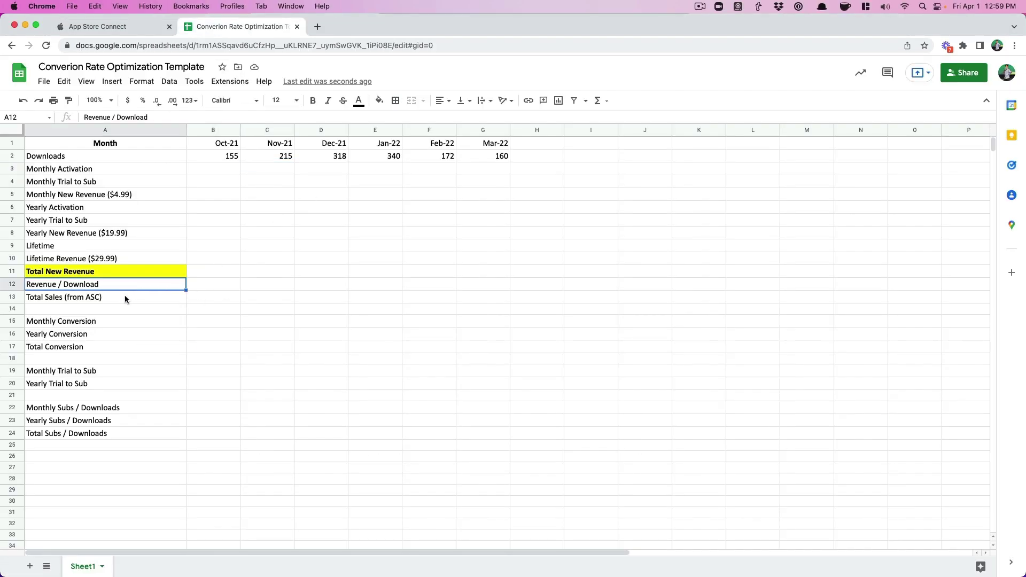
{"action": "left_click", "coordinate": [126, 297]}
{"action": "key", "text": "Right"}
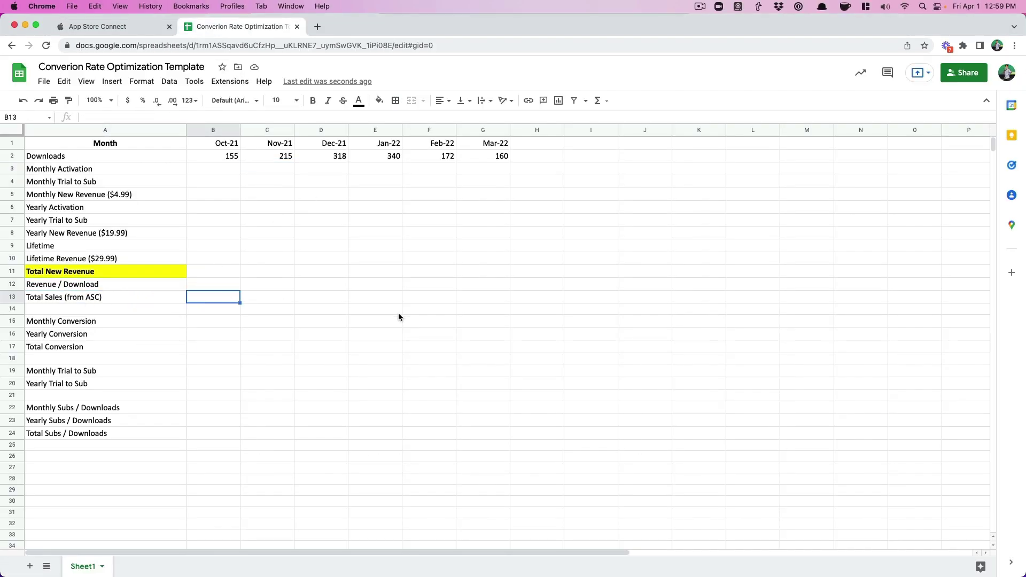
{"action": "key", "text": "super+v"}
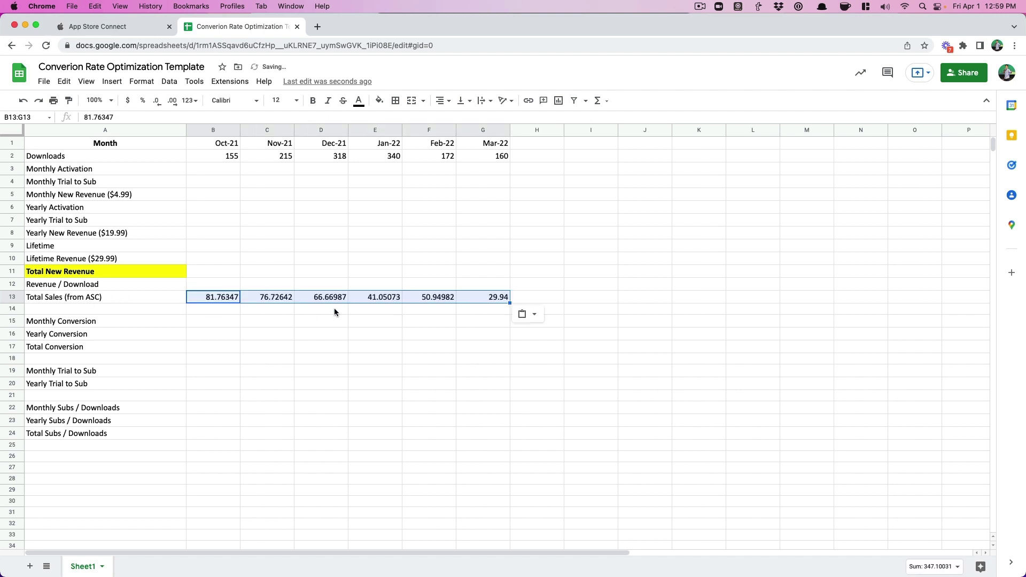
{"action": "left_click", "coordinate": [128, 101]}
{"action": "left_click", "coordinate": [206, 271]}
Check the pasted values, October $81.76 to March $29.94, then return to App Store Connect
{"action": "left_click", "coordinate": [216, 298]}
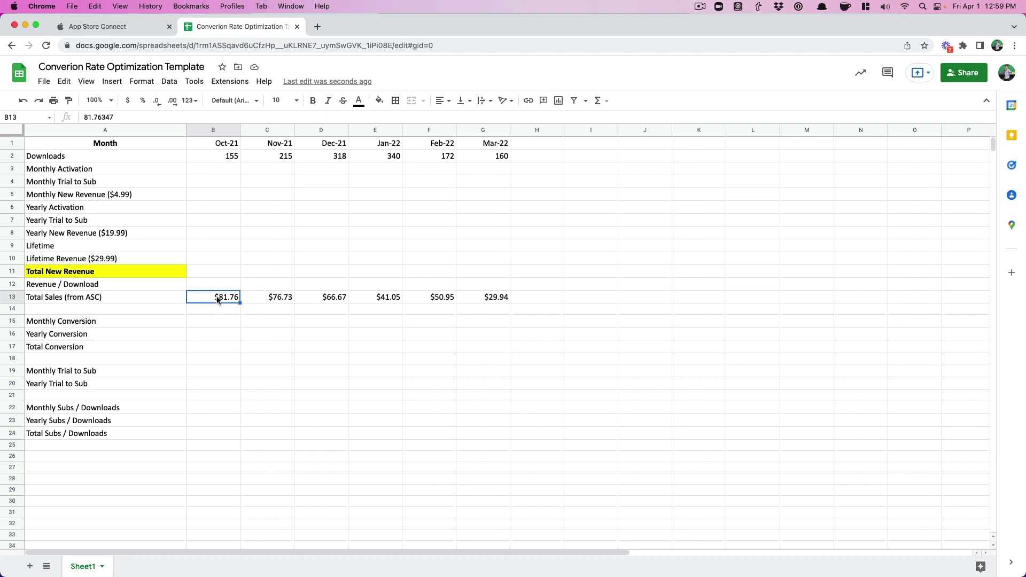
{"action": "left_click", "coordinate": [170, 271]}
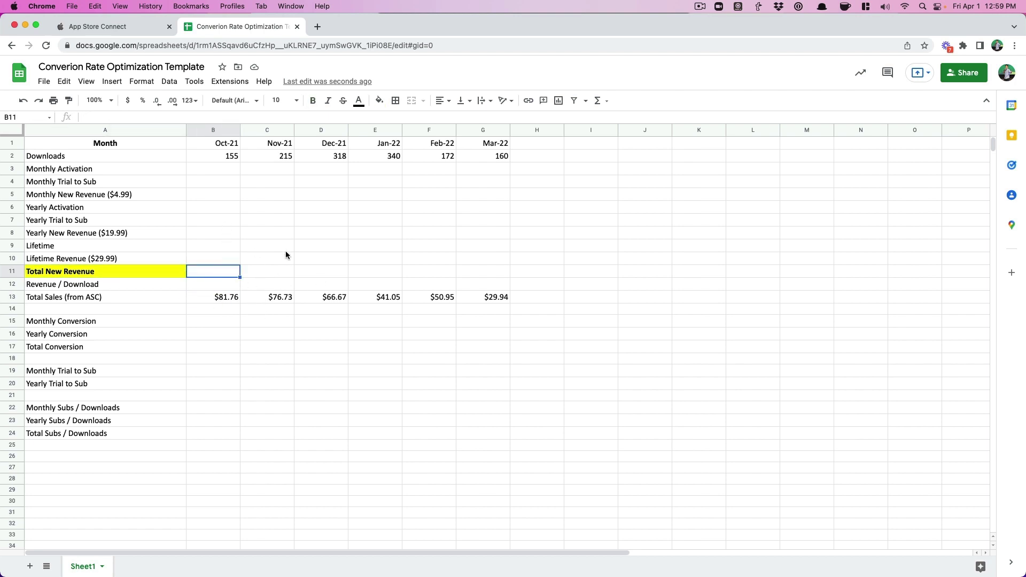
{"action": "left_click", "coordinate": [202, 298]}
{"action": "left_click", "coordinate": [488, 297]}
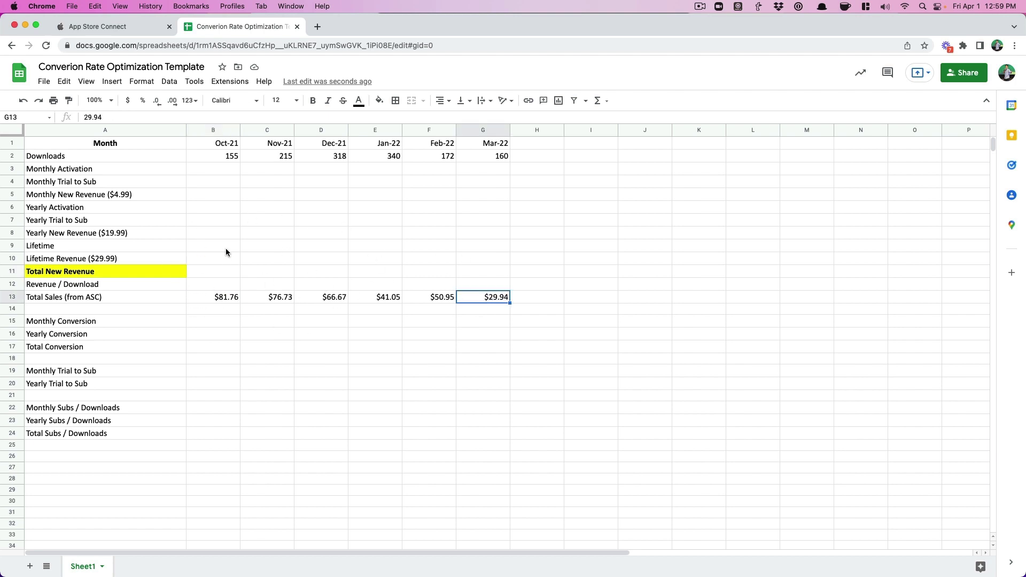
{"action": "left_click", "coordinate": [217, 266]}
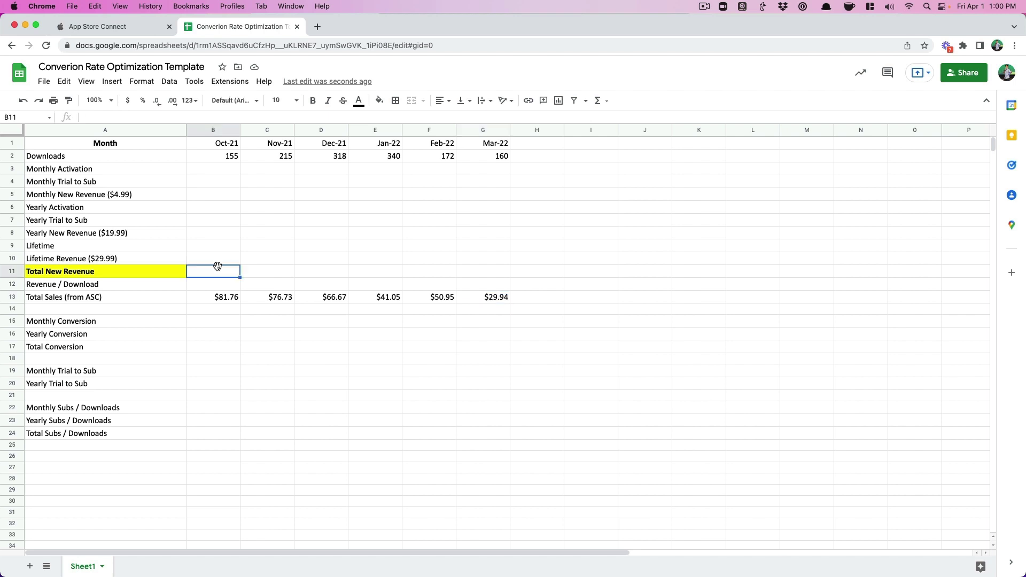
{"action": "left_click", "coordinate": [223, 170]}
{"action": "left_click", "coordinate": [117, 26]}
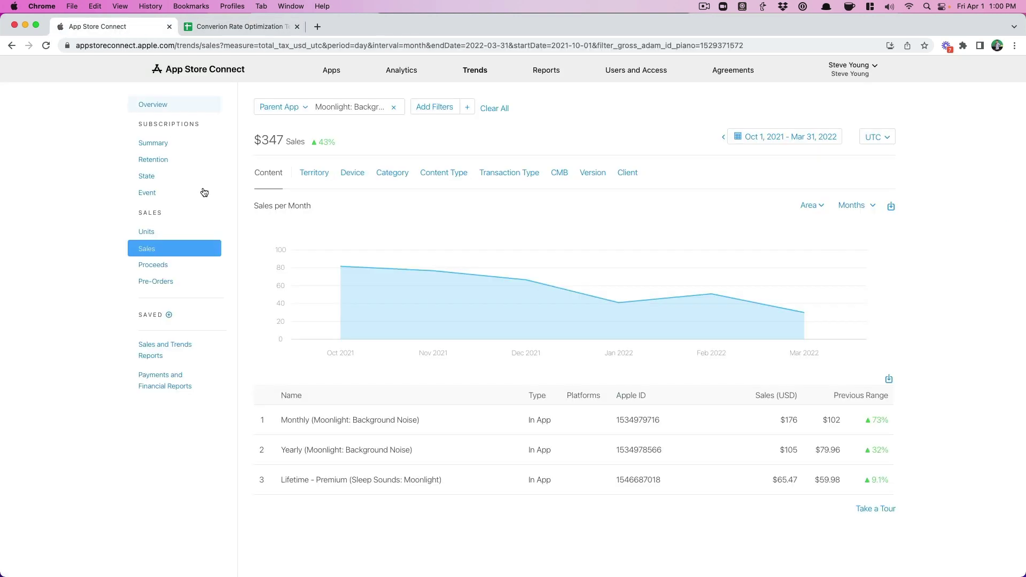
Show the subscription Events report filtered to the Moonlight: Background Noise app
{"action": "left_click", "coordinate": [151, 193]}
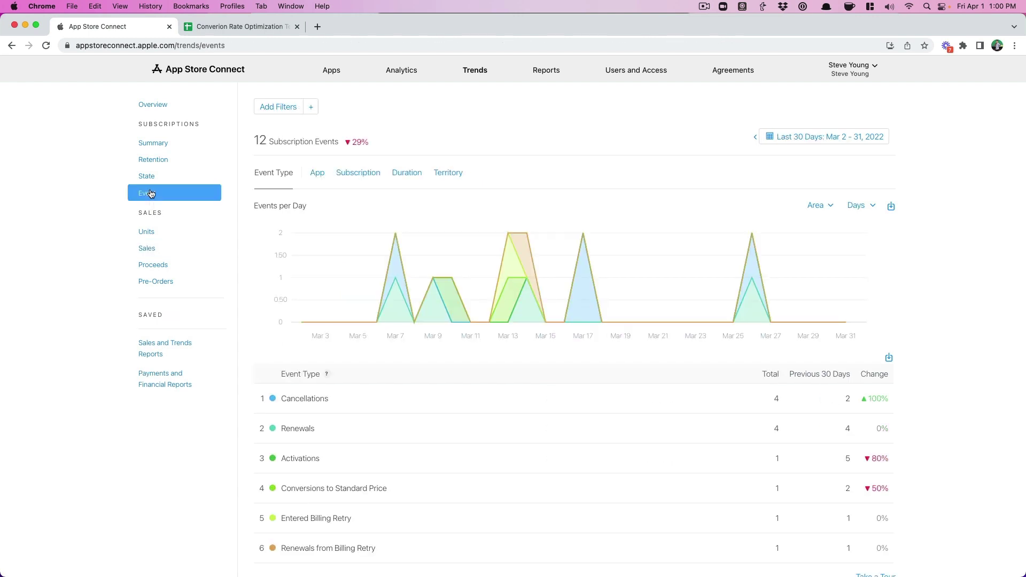
{"action": "left_click", "coordinate": [271, 109]}
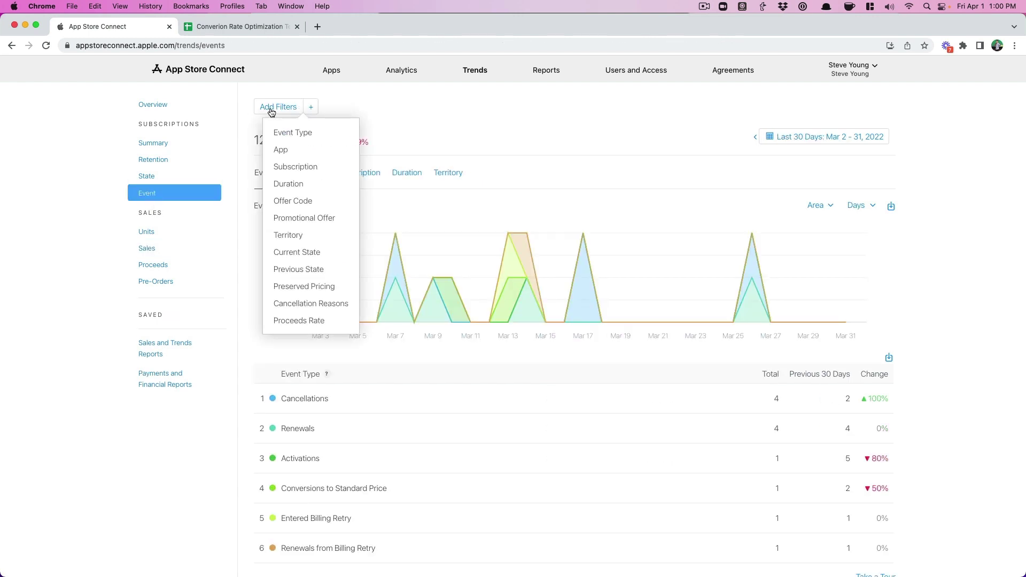
{"action": "left_click", "coordinate": [295, 152]}
{"action": "type", "text": "moon"}
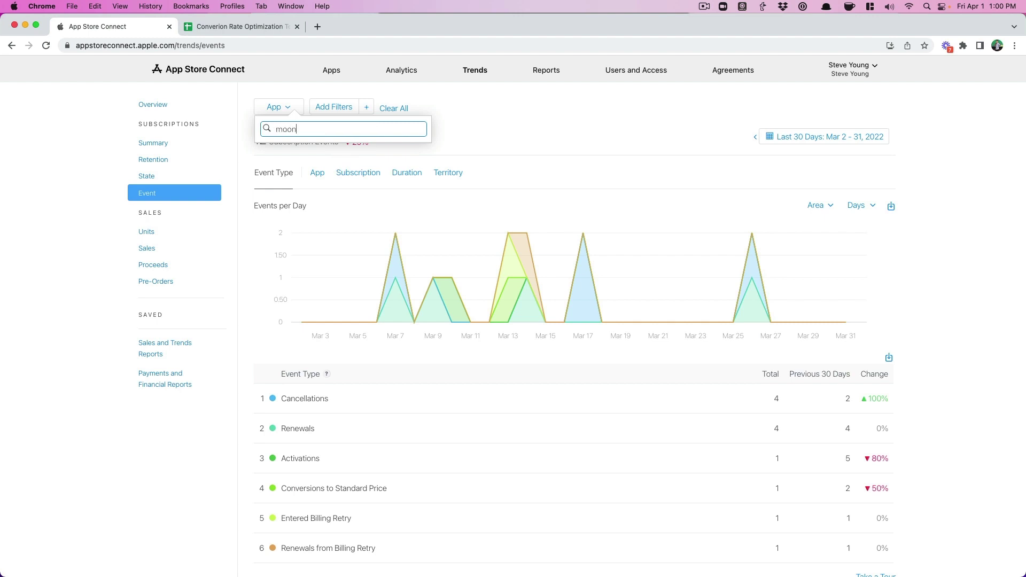
{"action": "type", "text": "light"}
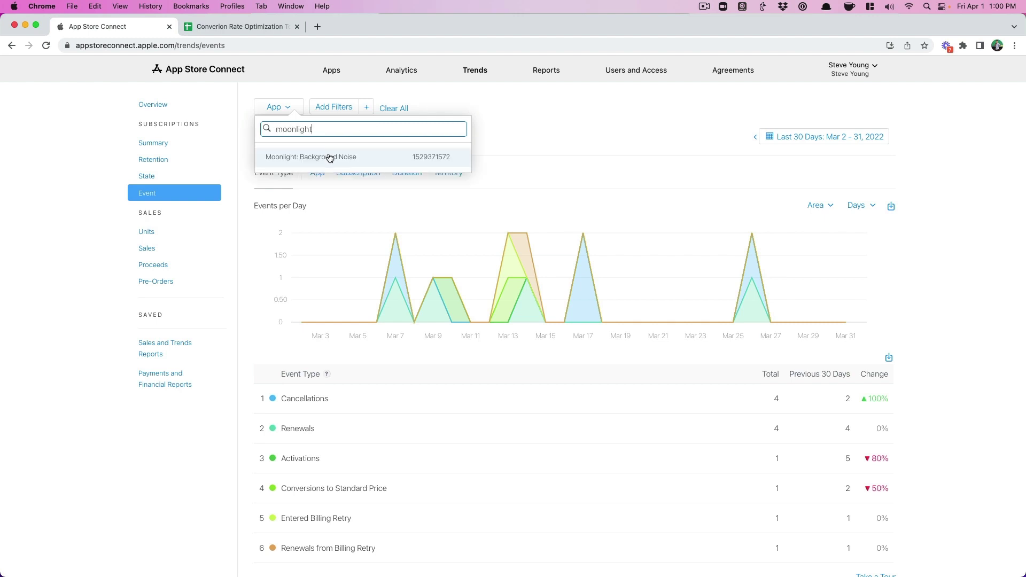
{"action": "left_click", "coordinate": [329, 156]}
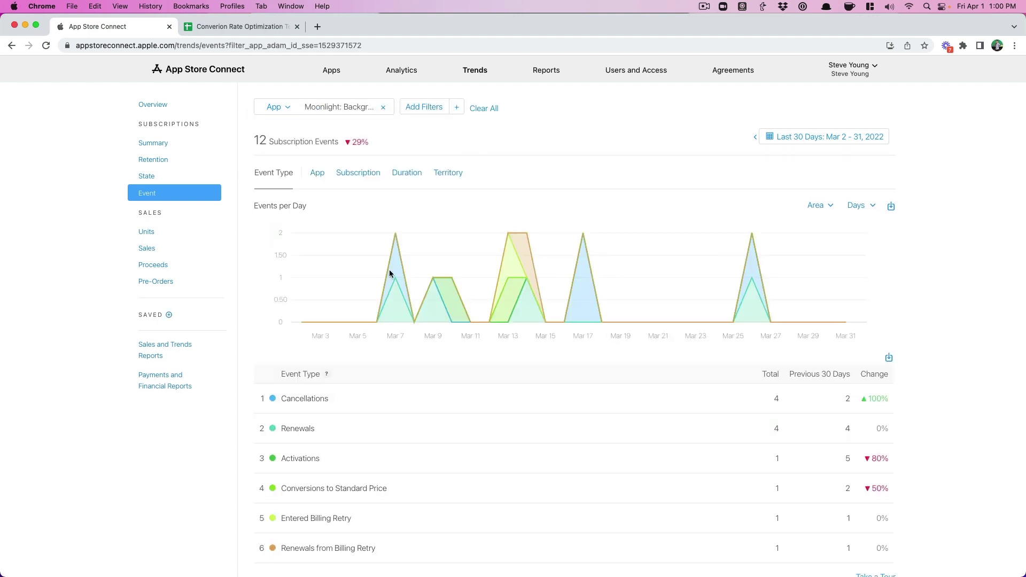
Break Activations down by subscription and begin editing a custom date range
{"action": "left_click", "coordinate": [300, 459]}
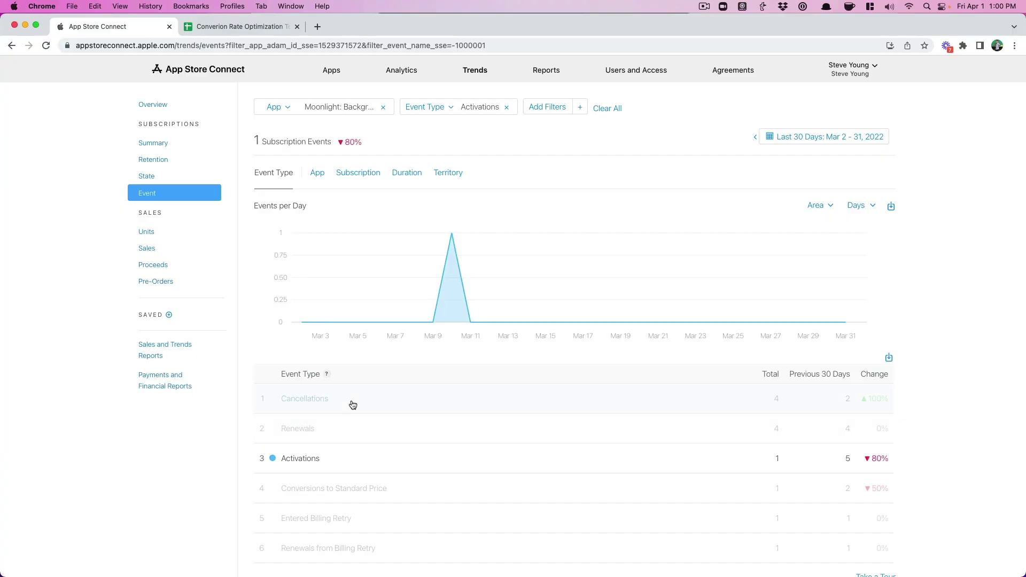
{"action": "left_click", "coordinate": [355, 171]}
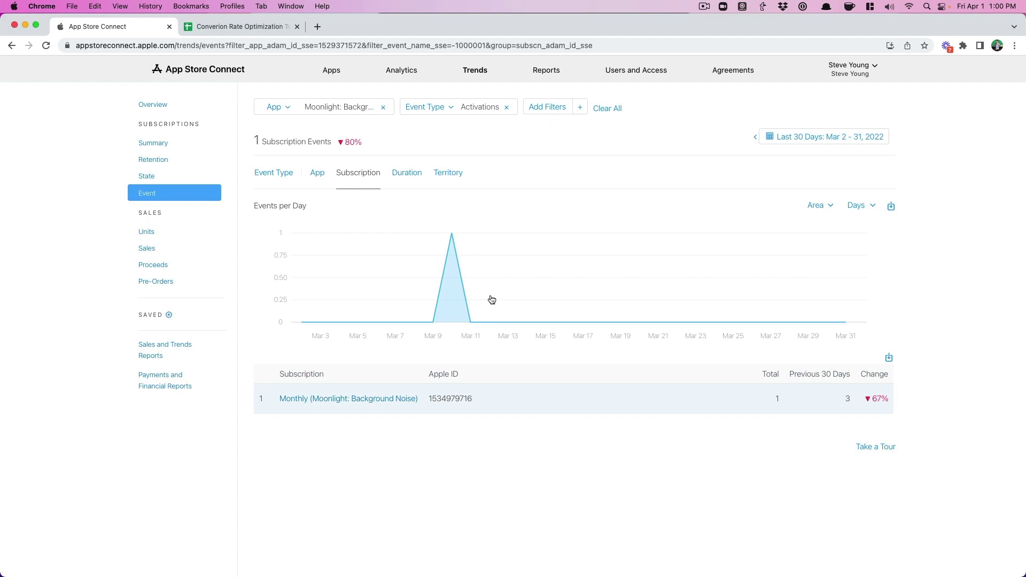
{"action": "left_click", "coordinate": [774, 137]}
{"action": "left_click", "coordinate": [791, 282]}
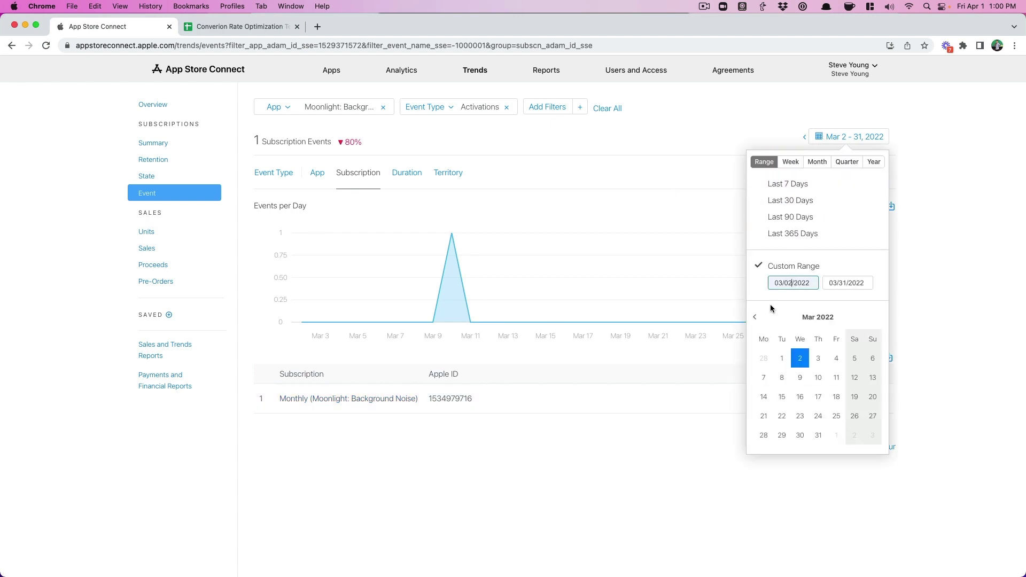
Apply the 10/01/2021–03/31/2022 range and group the activations chart by months
{"action": "left_click", "coordinate": [754, 318]}
{"action": "left_click", "coordinate": [755, 317]}
{"action": "left_click", "coordinate": [754, 317]}
{"action": "left_click", "coordinate": [754, 317]}
{"action": "left_click", "coordinate": [755, 317]}
{"action": "left_click", "coordinate": [836, 359]}
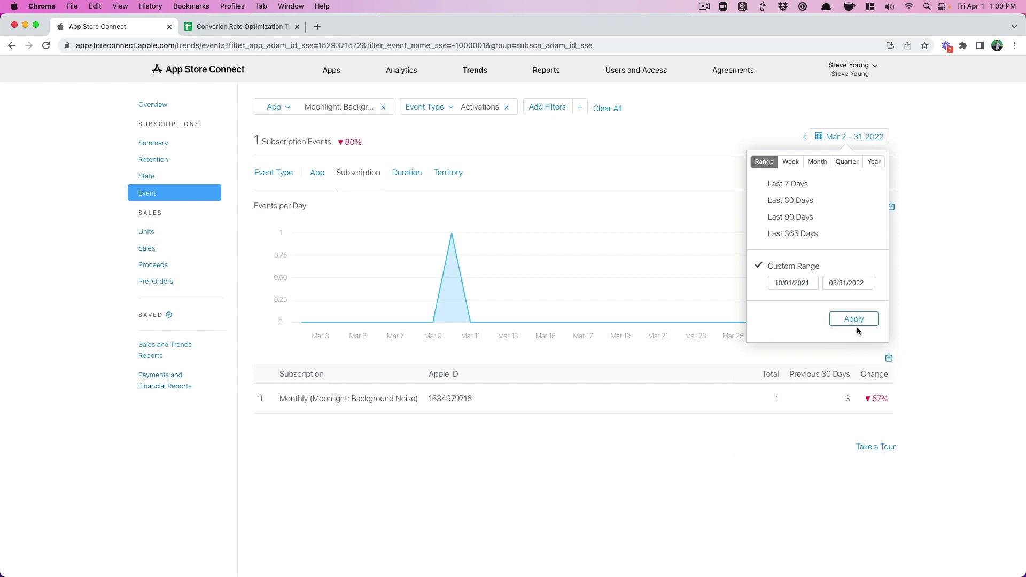
{"action": "left_click", "coordinate": [855, 320]}
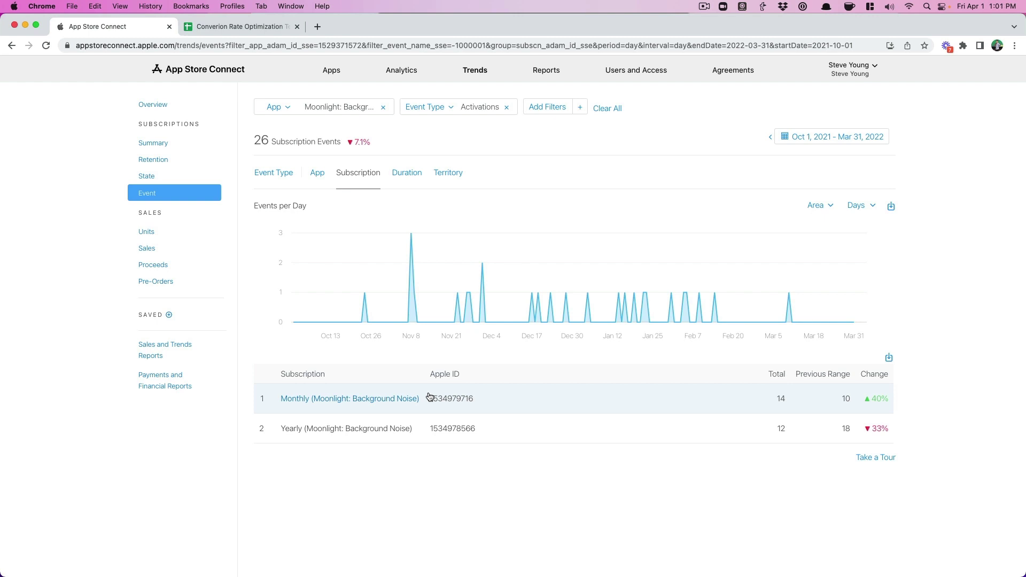
{"action": "left_click", "coordinate": [860, 206]}
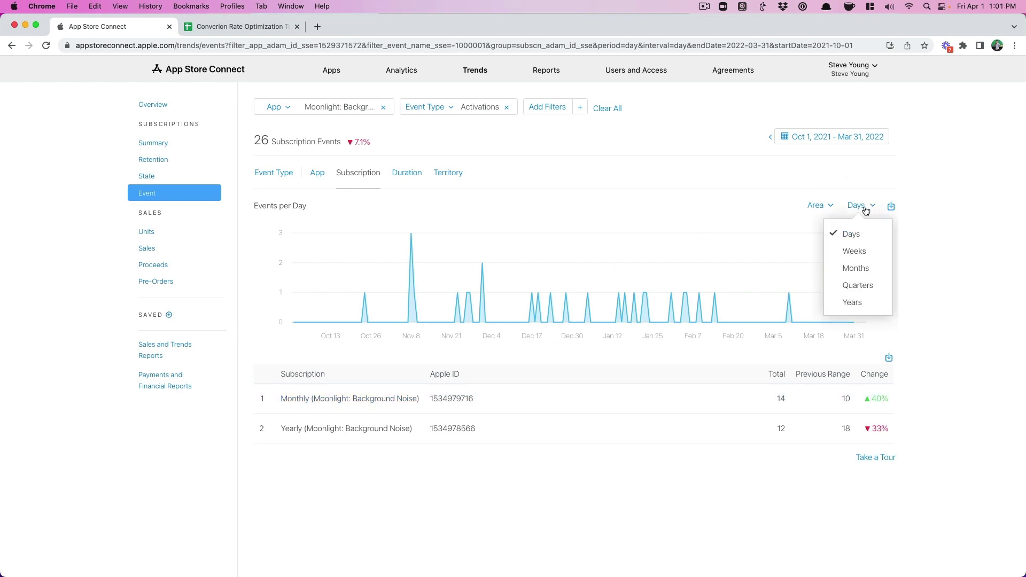
{"action": "left_click", "coordinate": [864, 272]}
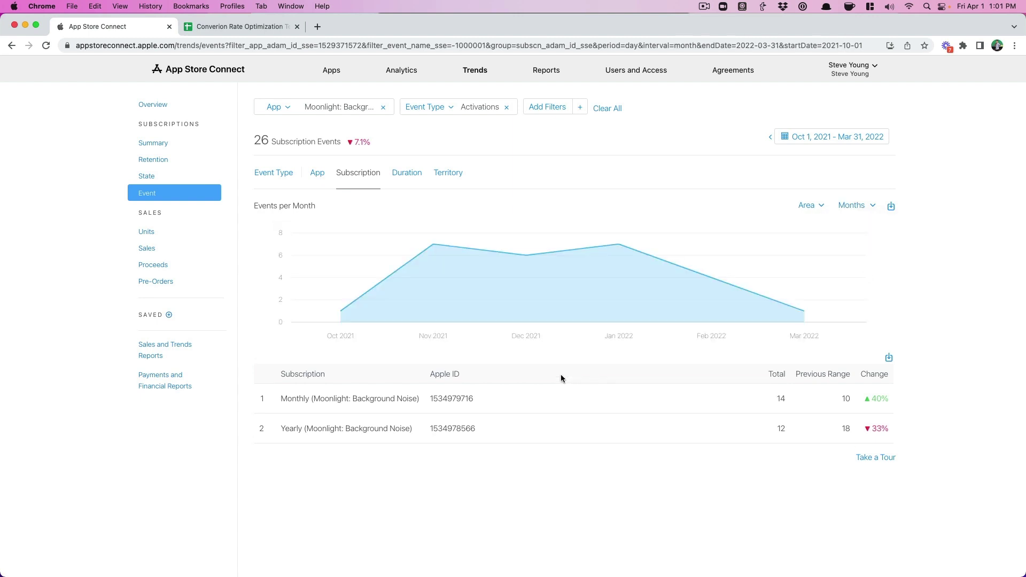
Download the Monthly and then the Yearly subscription activations as CSV files
{"action": "left_click", "coordinate": [534, 390]}
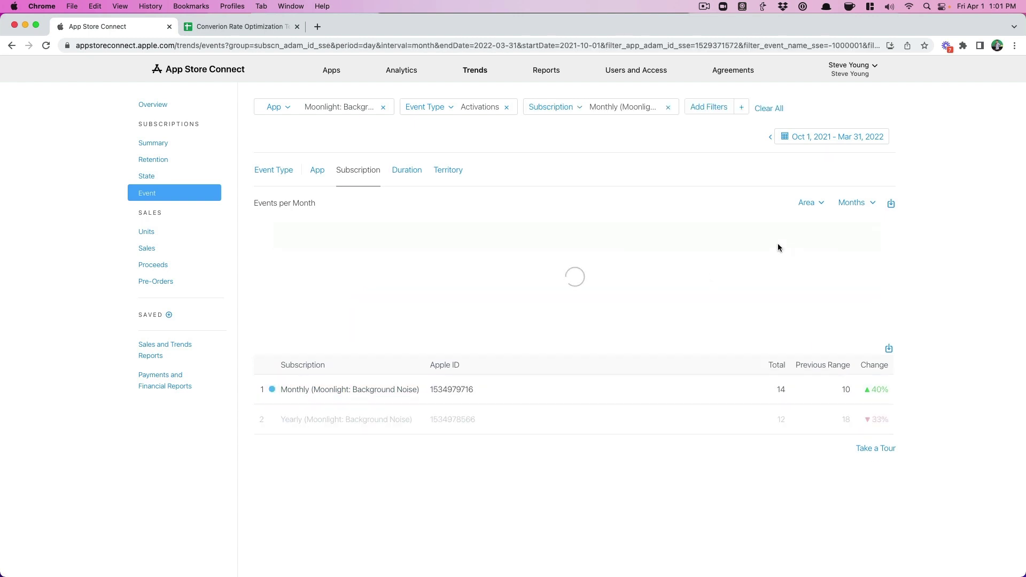
{"action": "left_click", "coordinate": [890, 206]}
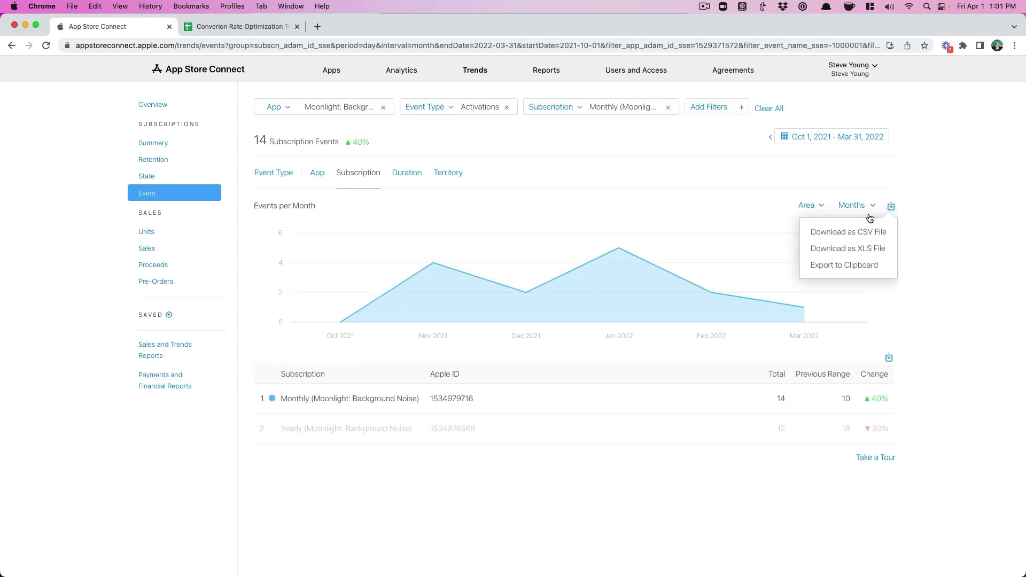
{"action": "left_click", "coordinate": [850, 233]}
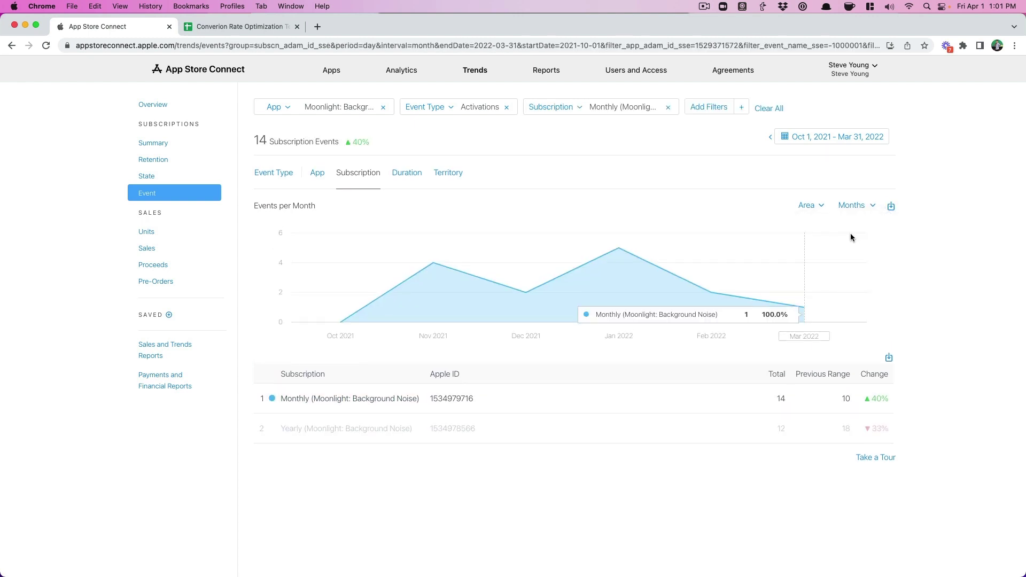
{"action": "left_click", "coordinate": [338, 427]}
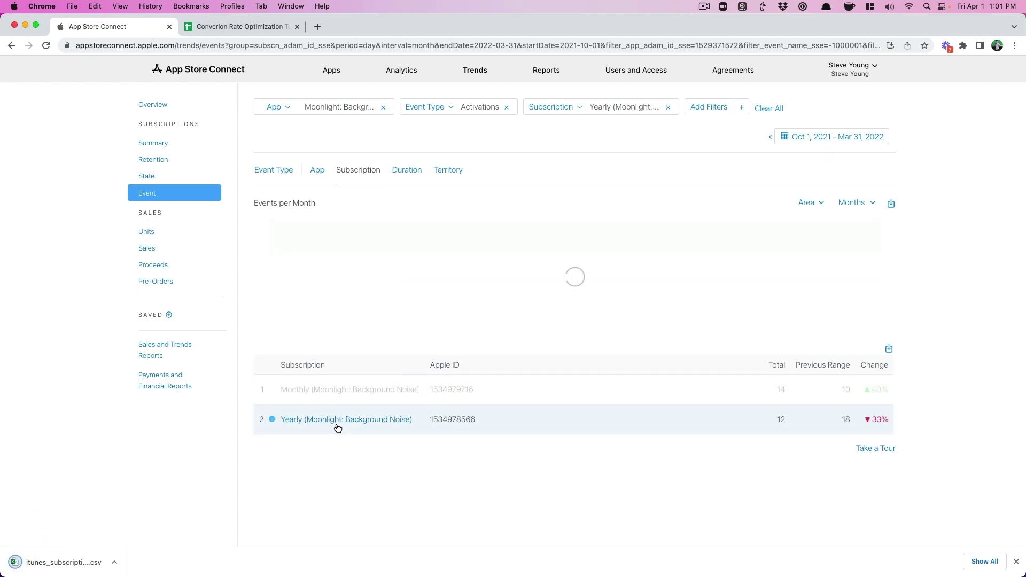
{"action": "left_click", "coordinate": [894, 209]}
{"action": "left_click", "coordinate": [877, 230]}
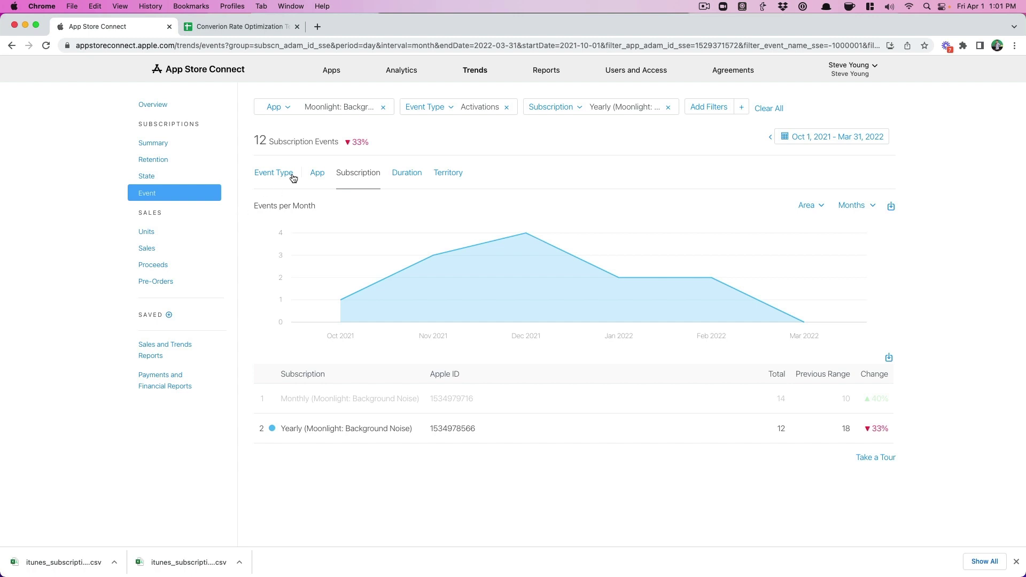
Switch the events view to Conversions to Standard Price, broken down by subscription
{"action": "left_click", "coordinate": [504, 109]}
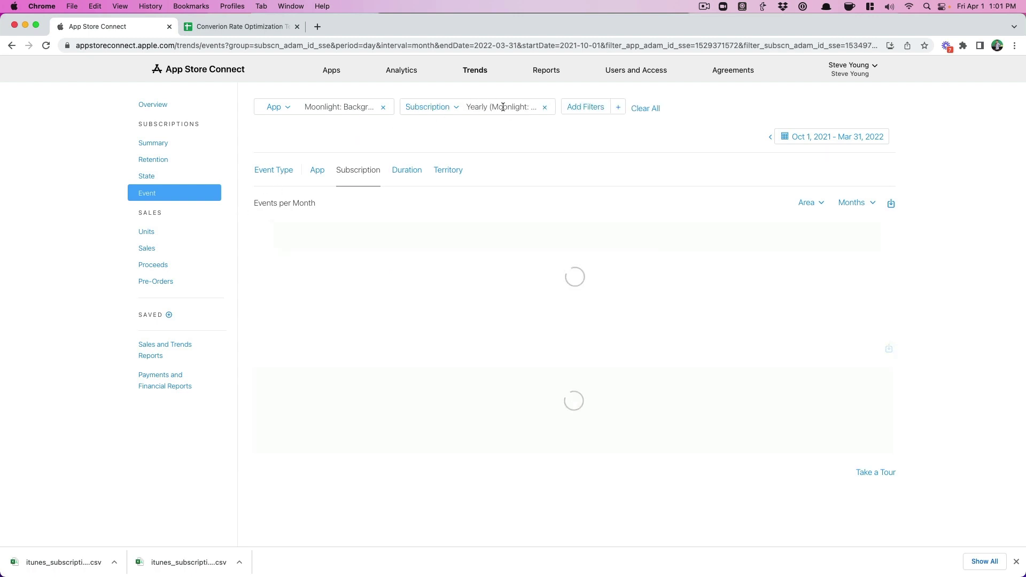
{"action": "left_click", "coordinate": [545, 108]}
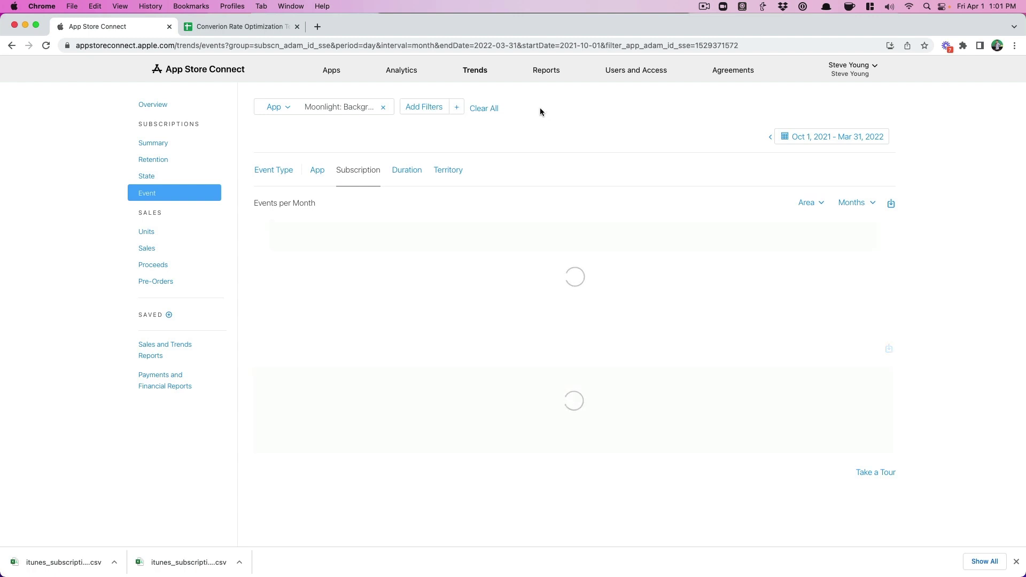
{"action": "left_click", "coordinate": [274, 173]}
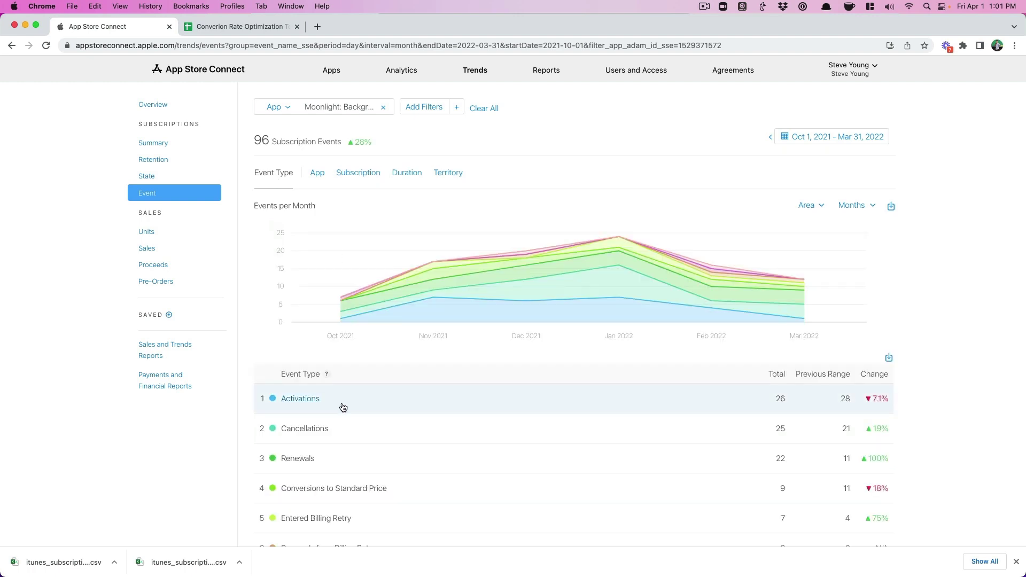
{"action": "left_click", "coordinate": [336, 492]}
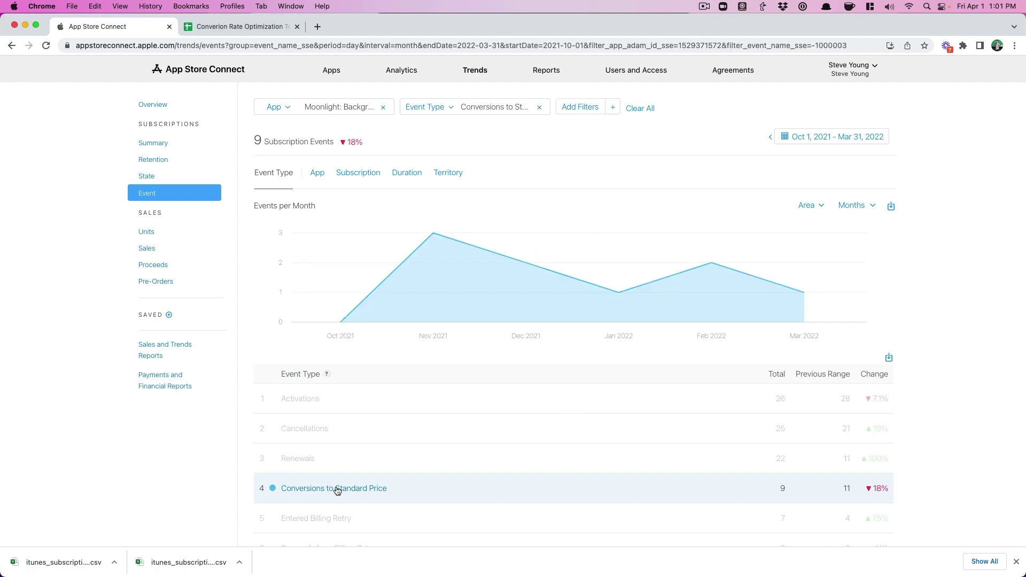
{"action": "left_click", "coordinate": [357, 174]}
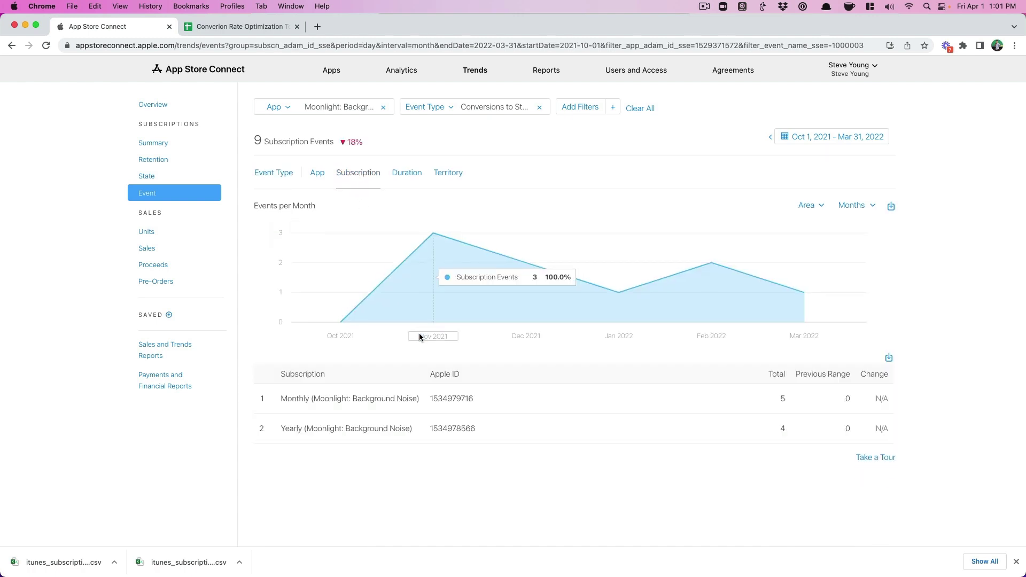
Export Monthly and Yearly conversion counts as CSV files and clear the Event Type filter
{"action": "left_click", "coordinate": [377, 405]}
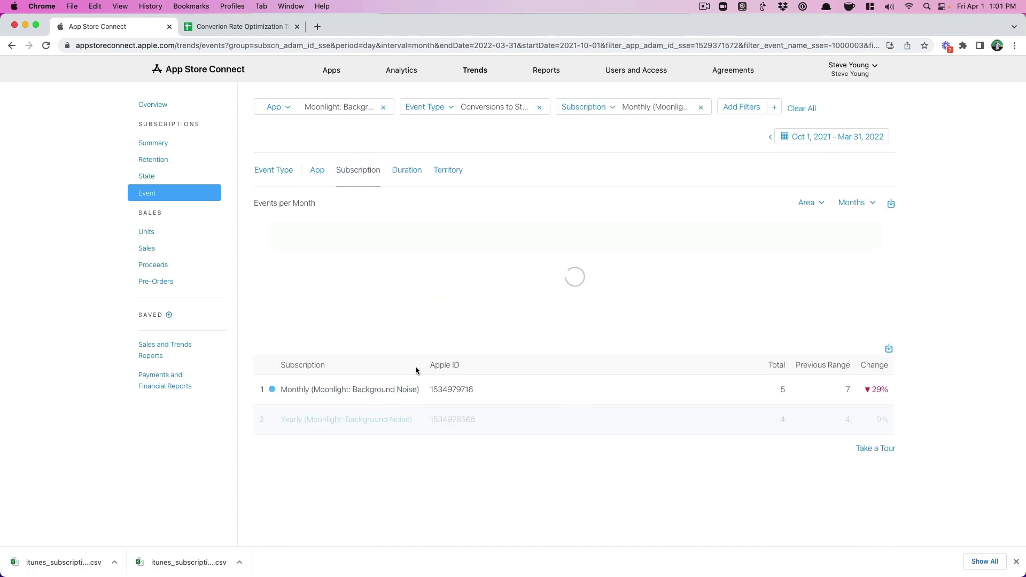
{"action": "left_click", "coordinate": [891, 206]}
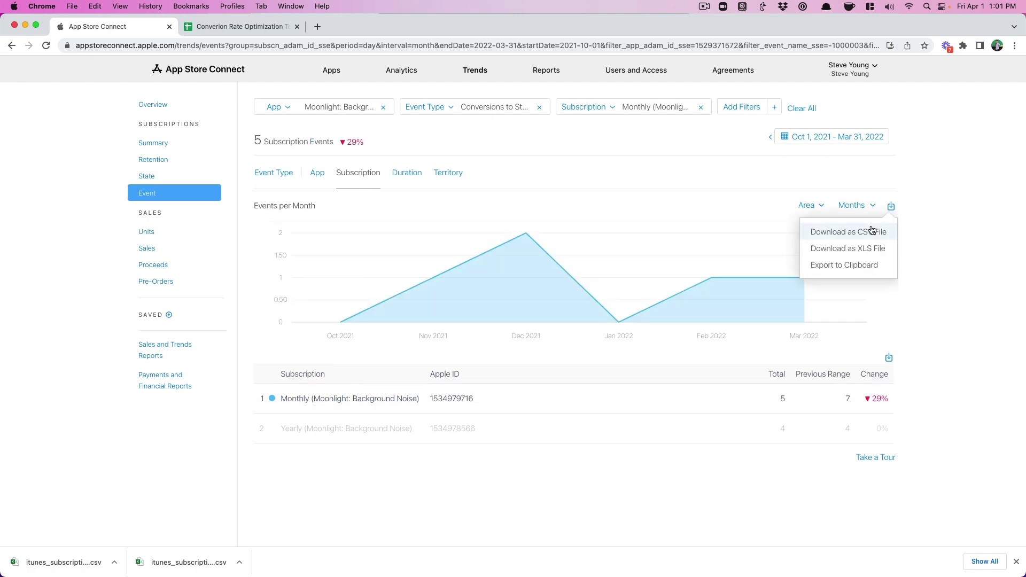
{"action": "left_click", "coordinate": [848, 231]}
{"action": "left_click", "coordinate": [489, 428]}
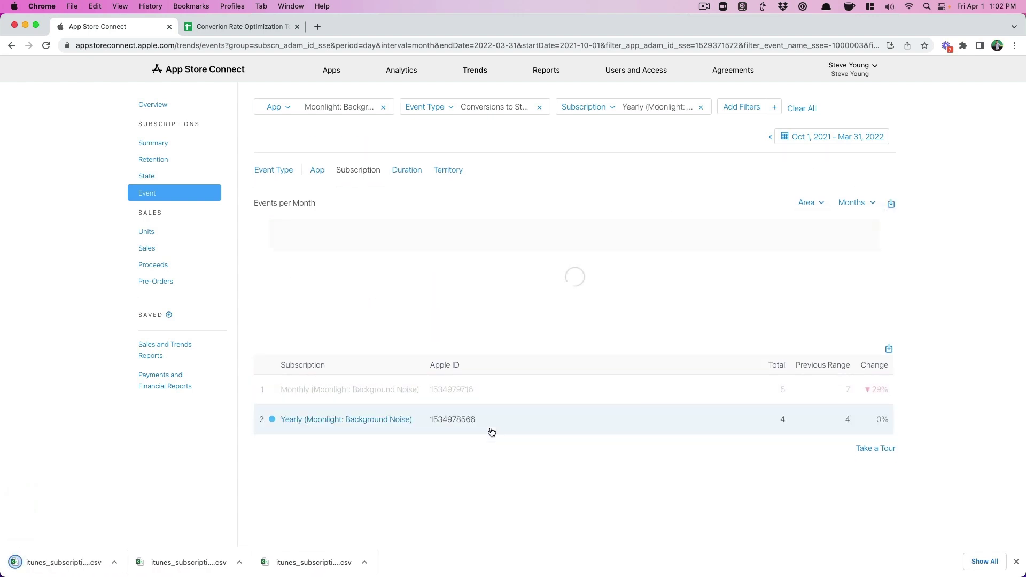
{"action": "left_click", "coordinate": [890, 206]}
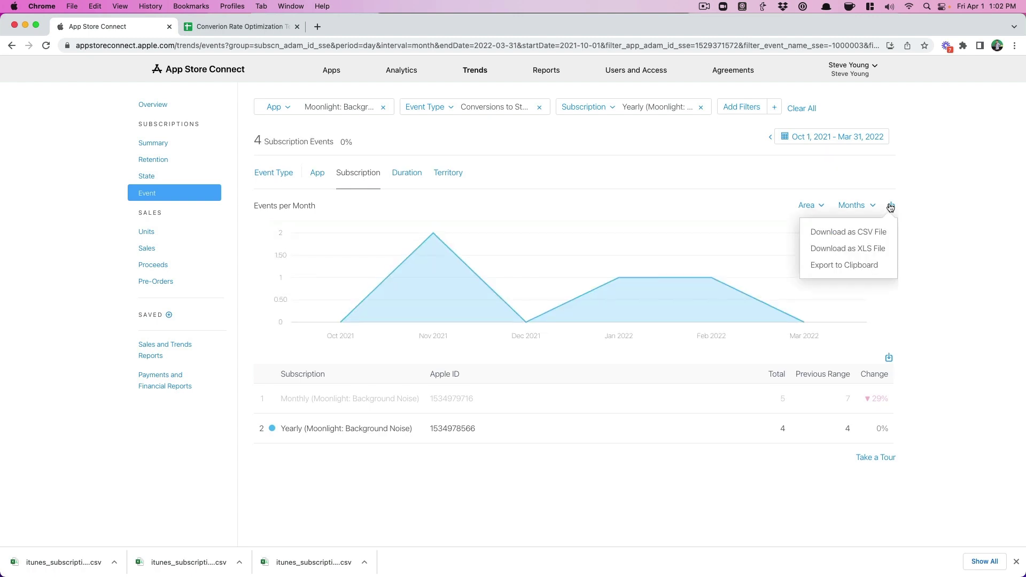
{"action": "left_click", "coordinate": [856, 233]}
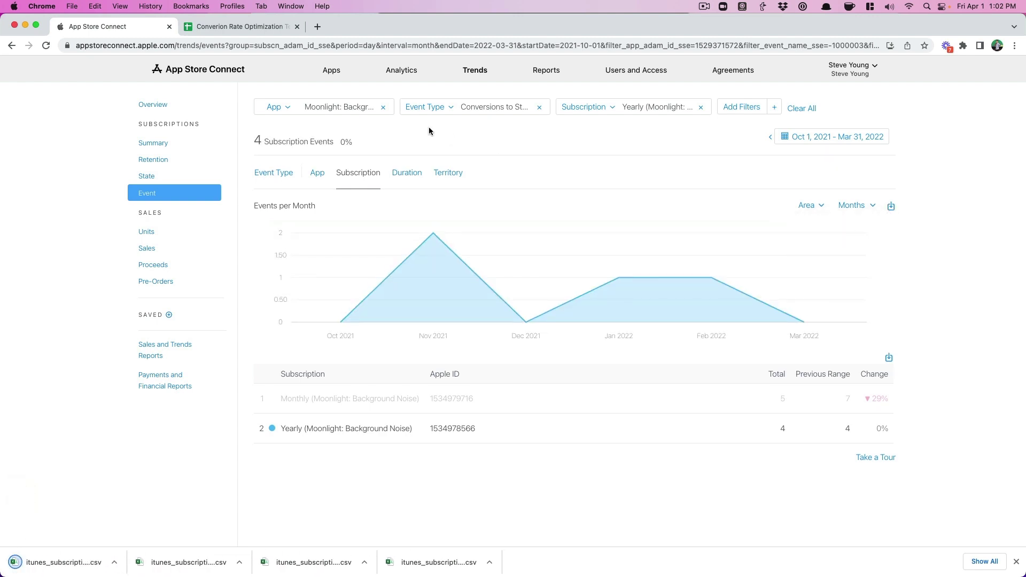
{"action": "left_click", "coordinate": [538, 111]}
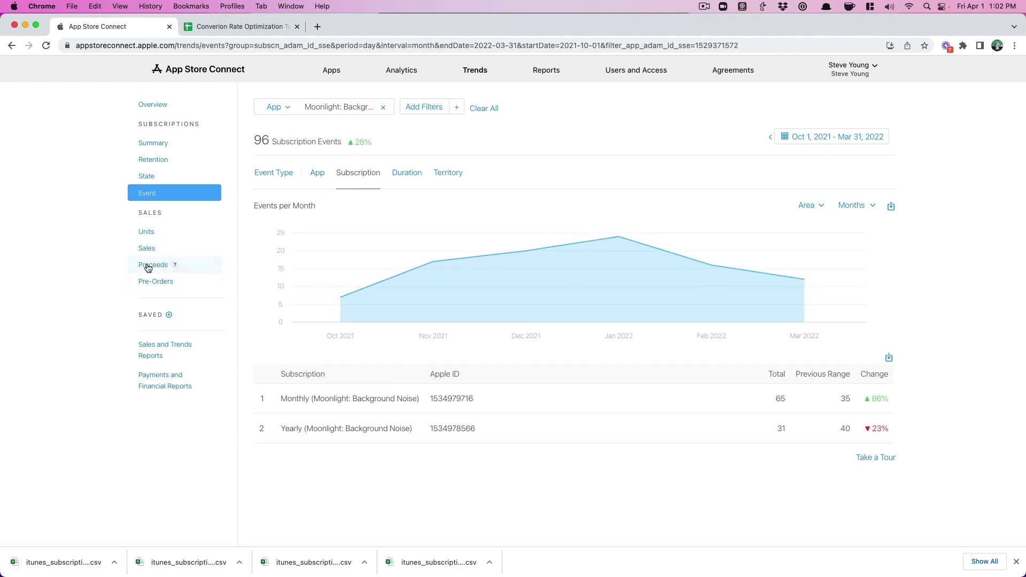
{"action": "left_click", "coordinate": [147, 247]}
Paste the six Oct-21 to Mar-22 monthly activation counts into the Monthly Activation row
{"action": "left_click", "coordinate": [778, 138]}
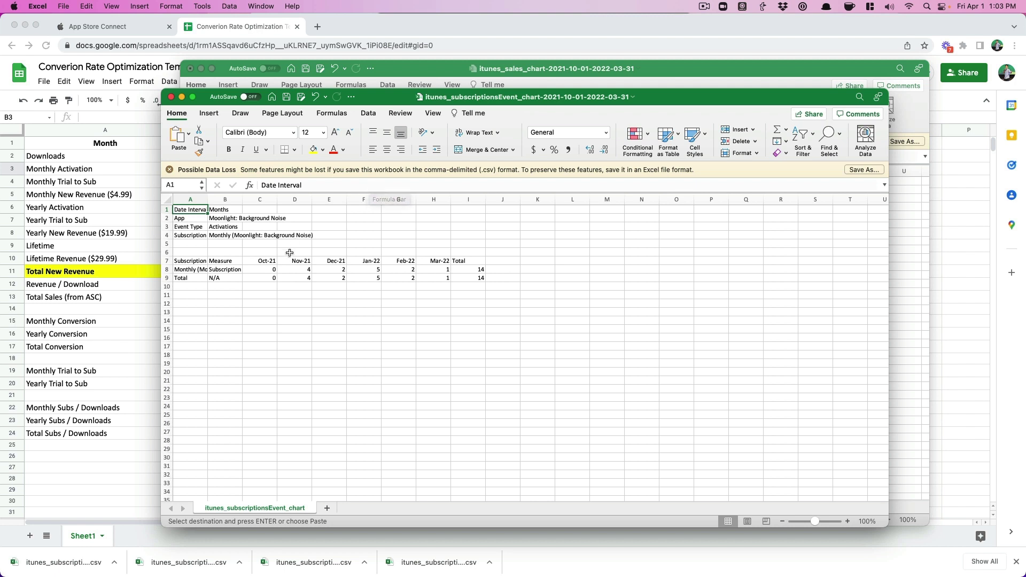
{"action": "left_click", "coordinate": [261, 269]}
{"action": "left_click_drag", "start_coordinate": [262, 269], "coordinate": [440, 267]}
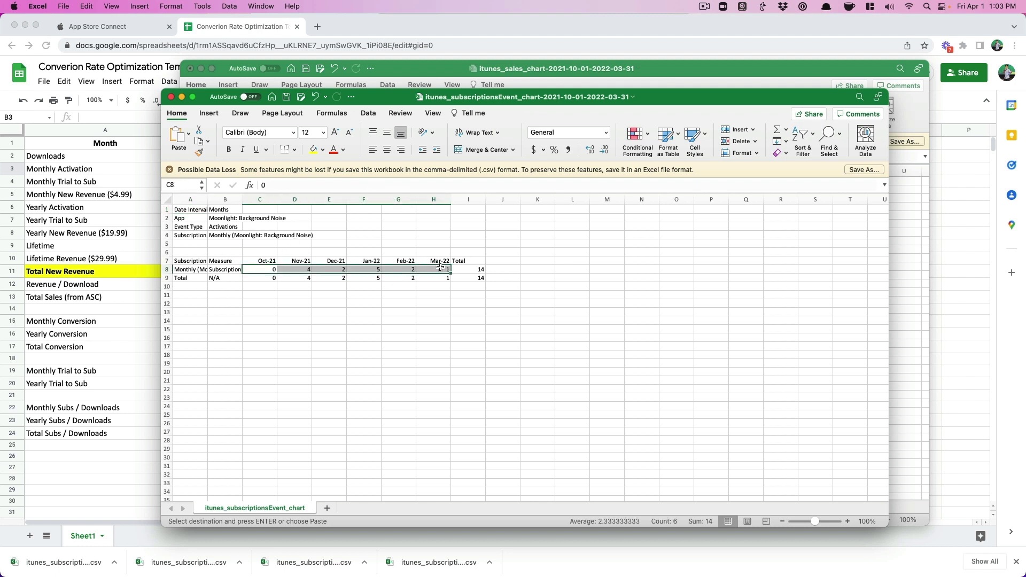
{"action": "key", "text": "cmd+c"}
{"action": "left_click", "coordinate": [124, 212]}
{"action": "key", "text": "super+v"}
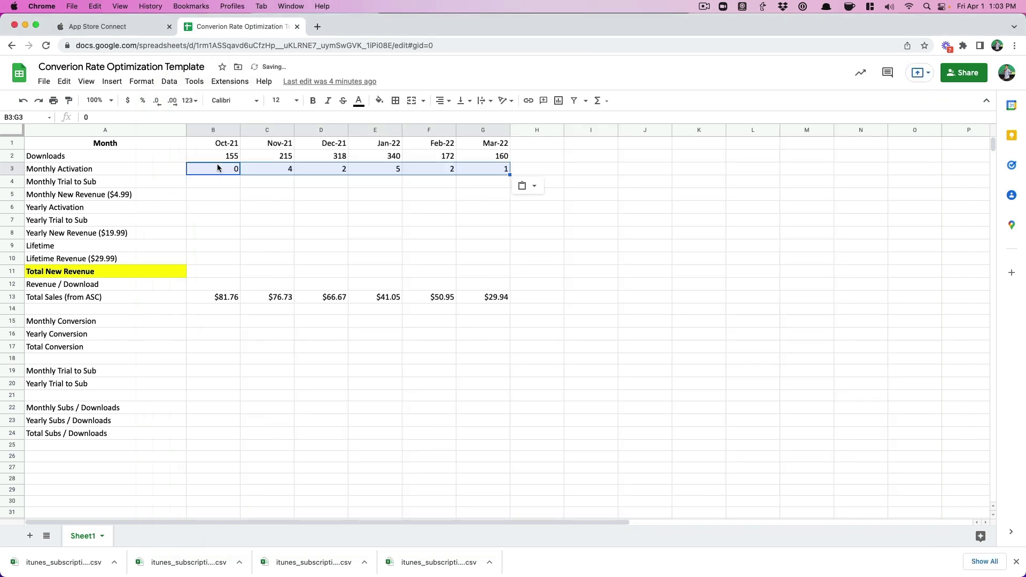
Paste the six yearly activation counts into the Yearly Activation row starting at B6
{"action": "left_click", "coordinate": [304, 551]}
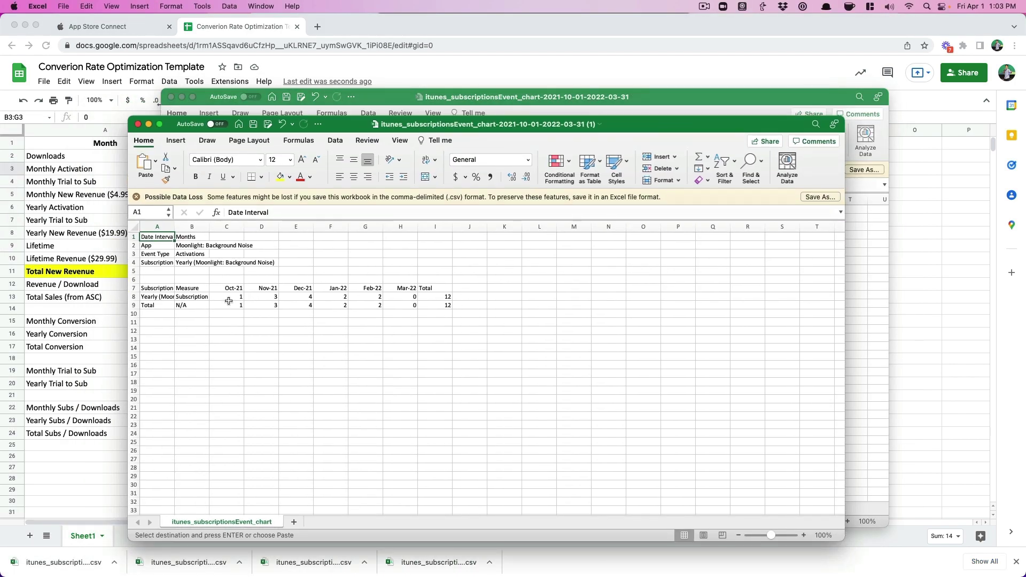
{"action": "left_click_drag", "start_coordinate": [228, 299], "coordinate": [411, 297]}
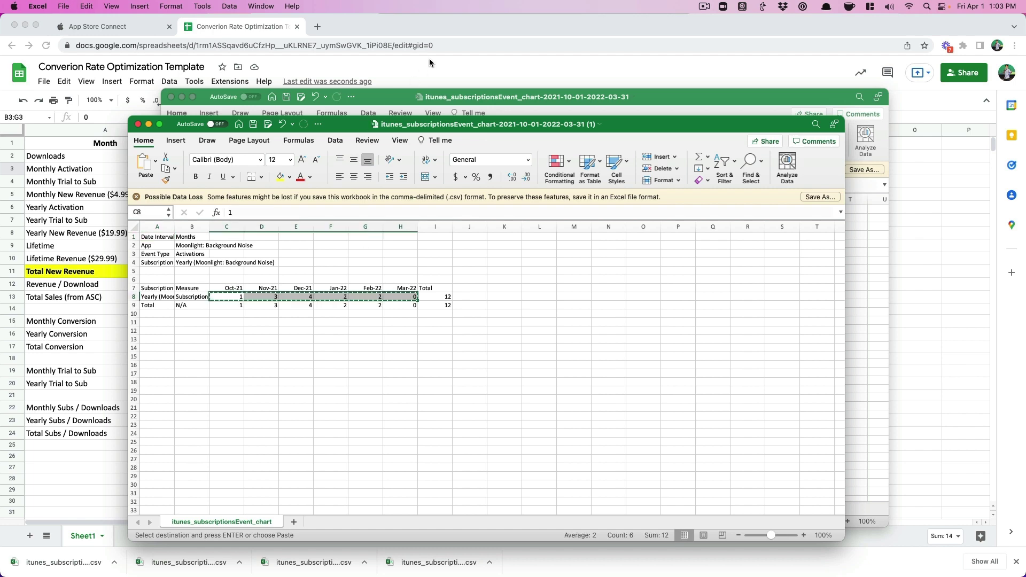
{"action": "left_click", "coordinate": [429, 59]}
{"action": "left_click", "coordinate": [203, 209]}
{"action": "key", "text": "cmd+v"}
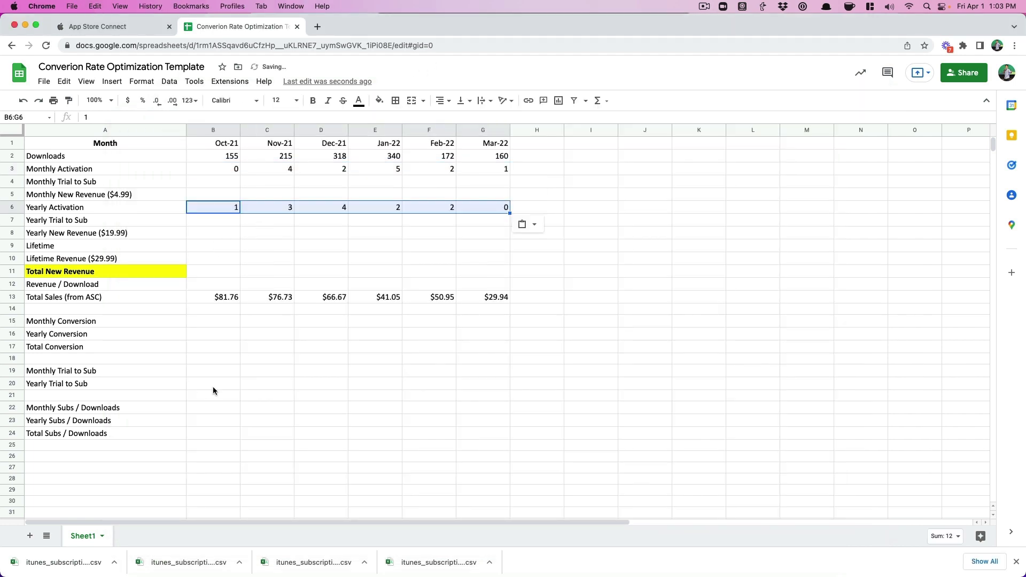
Copy the trial-to-sub counts from the conversions CSVs into the Trial to Sub rows
{"action": "left_click", "coordinate": [170, 564]}
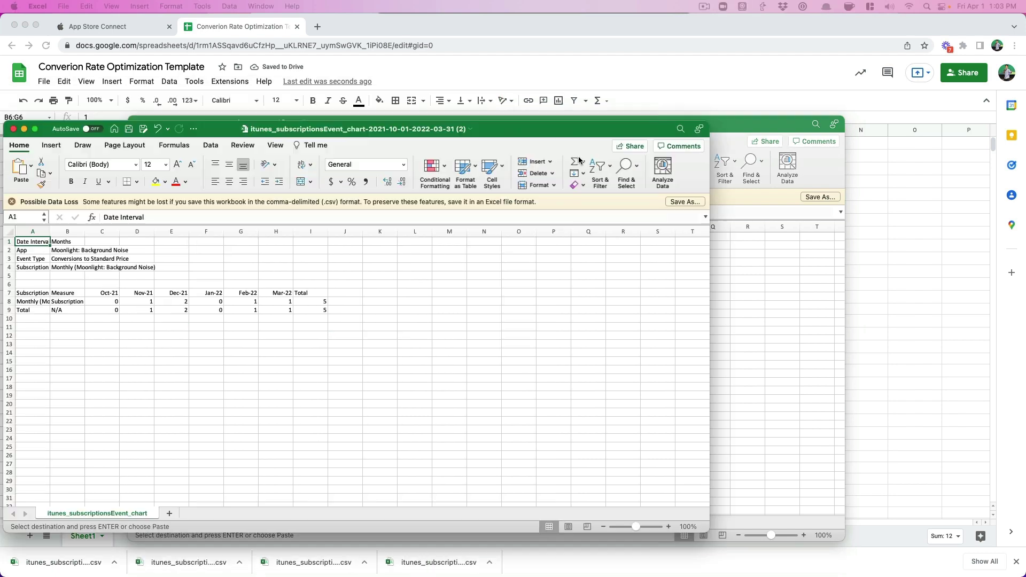
{"action": "key", "text": "cmd+Tab"}
{"action": "key", "text": "Down"}
{"action": "key", "text": "cmd+Tab"}
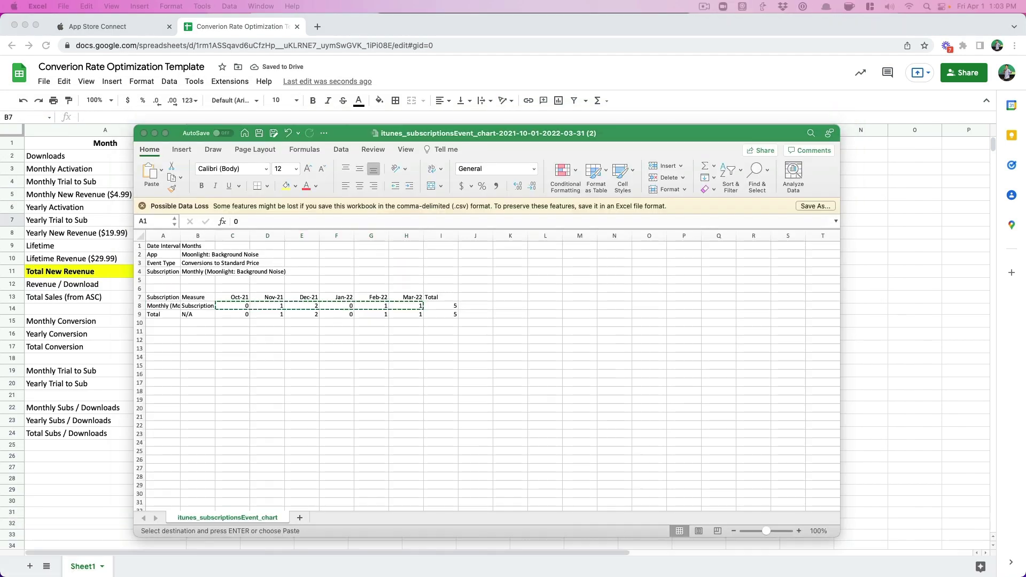
{"action": "key", "text": "cmd+c"}
{"action": "key", "text": "cmd+Tab"}
{"action": "key", "text": "cmd+v"}
Fill Monthly New Revenue B5:G5 with the dollar-formatted formula =B4*5
{"action": "left_click", "coordinate": [224, 197]}
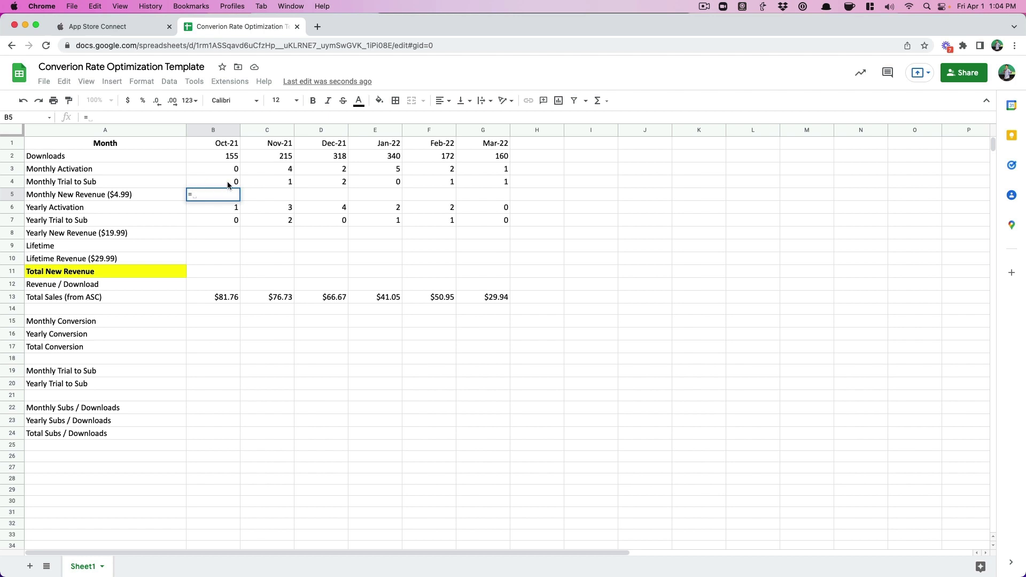
{"action": "left_click", "coordinate": [231, 182]}
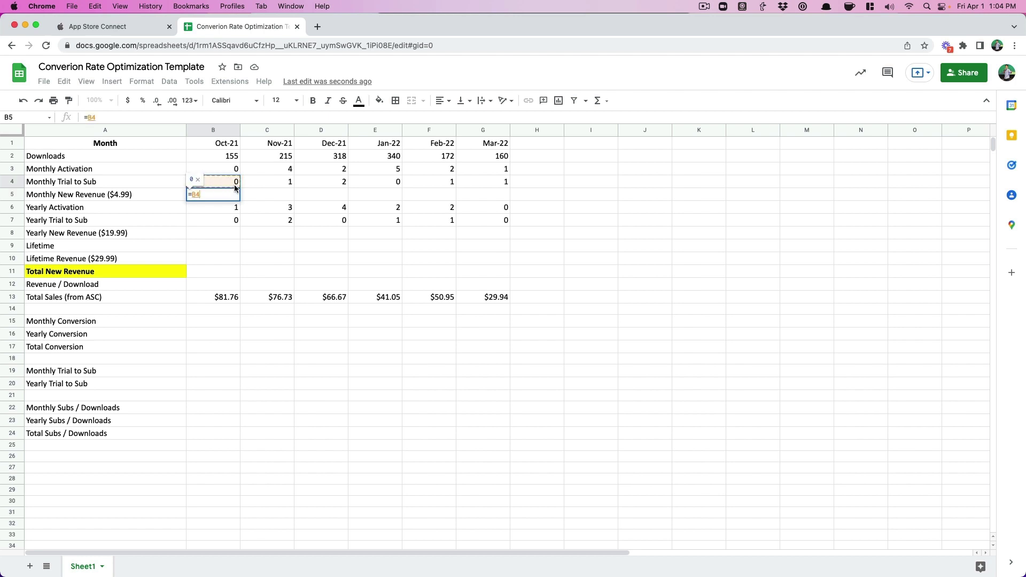
{"action": "type", "text": "*5"}
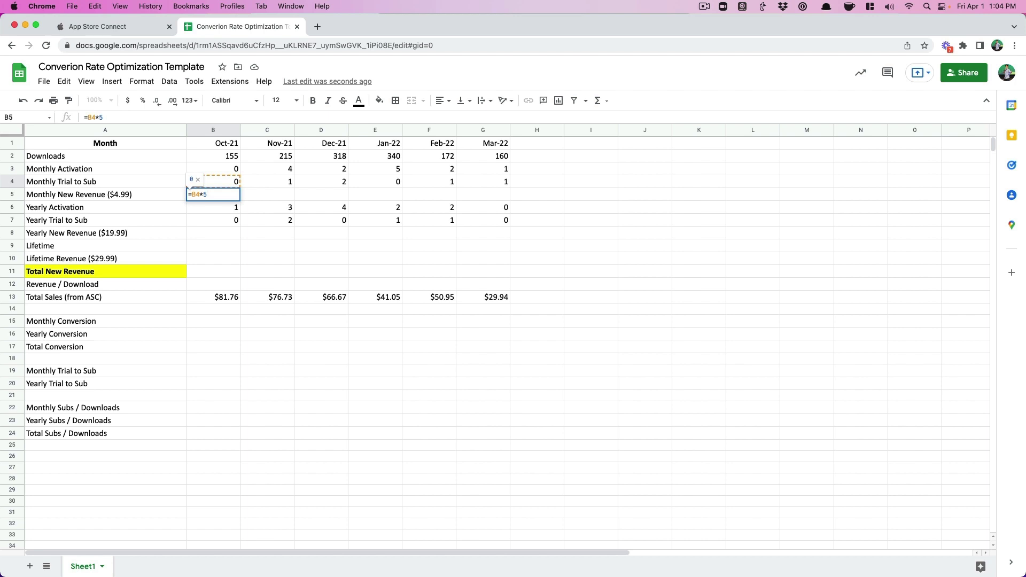
{"action": "key", "text": "Return"}
{"action": "key", "text": "Up"}
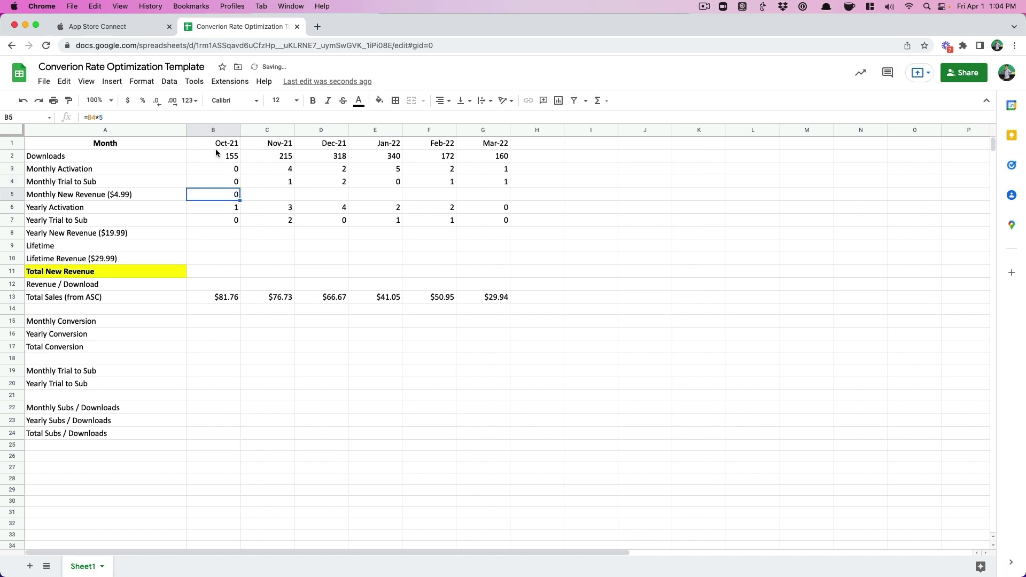
{"action": "left_click", "coordinate": [127, 101]}
{"action": "key", "text": "super+c"}
{"action": "key", "text": "Right"}
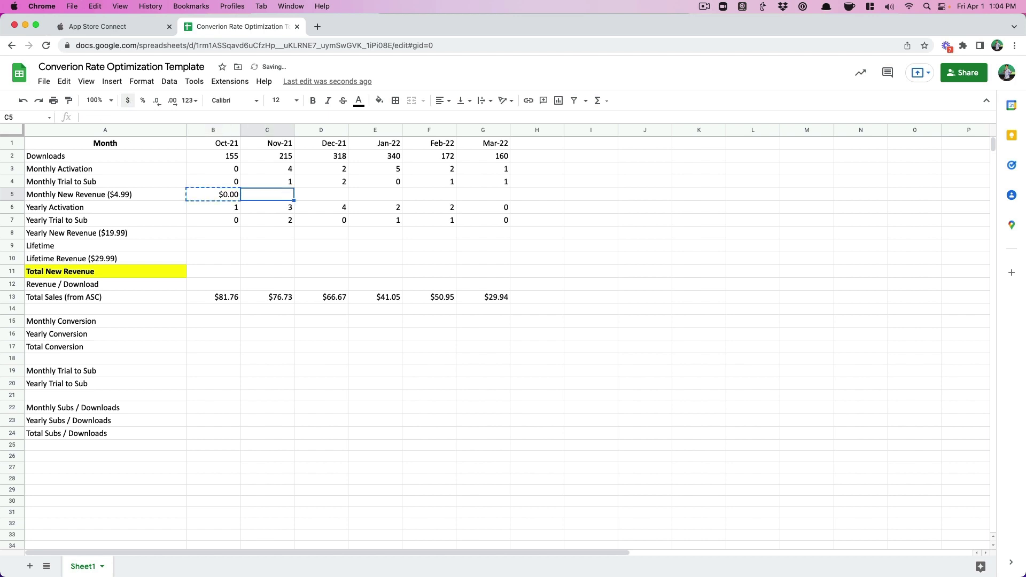
{"action": "key", "text": "shift+Right"}
{"action": "key", "text": "shift+Right"}
{"action": "key", "text": "shift+Right"}
{"action": "key", "text": "shift+Right"}
{"action": "key", "text": "super+v"}
{"action": "key", "text": "Down"}
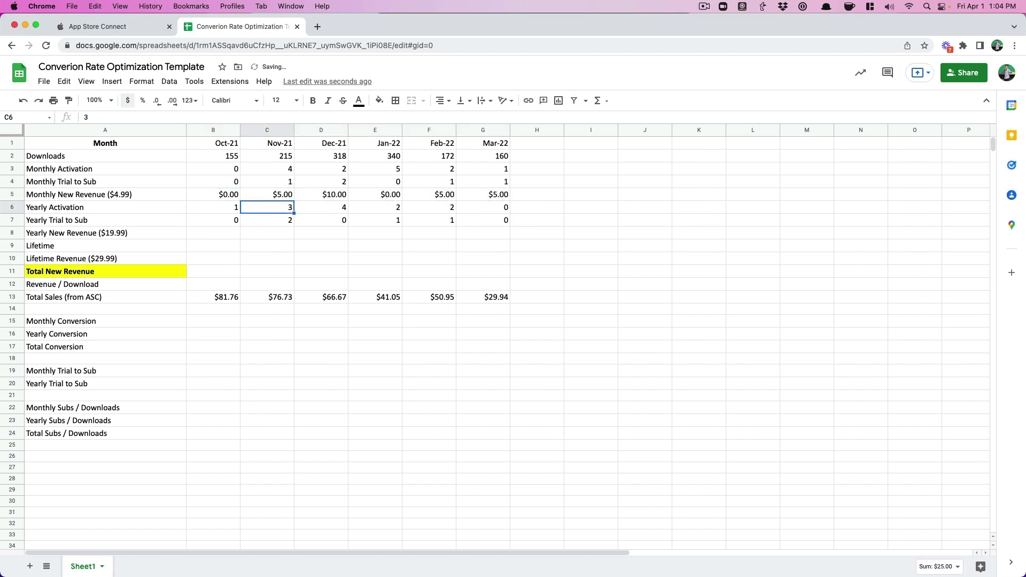
{"action": "key", "text": "Down"}
{"action": "key", "text": "Down"}
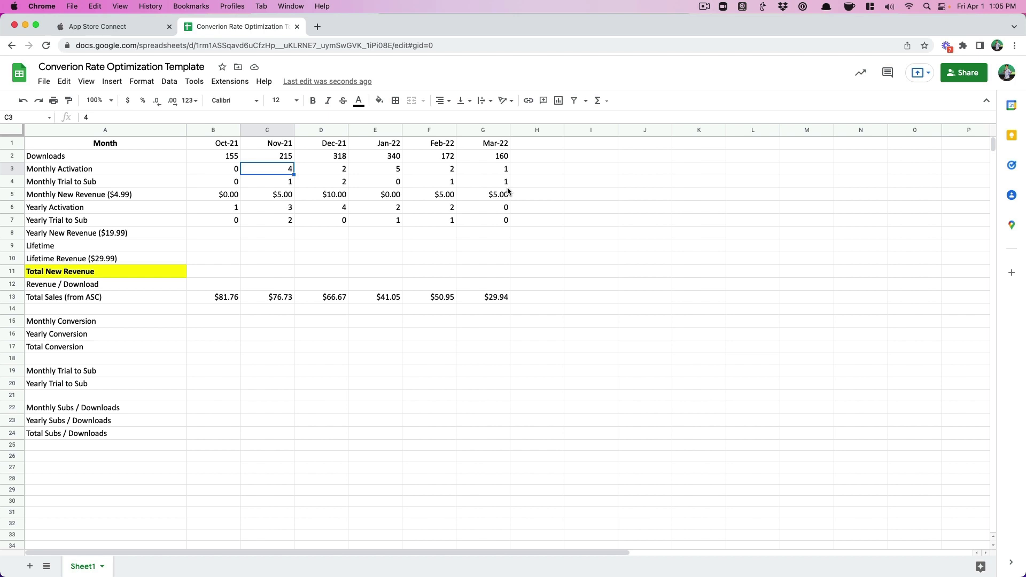
Fill Yearly New Revenue B8:G8 with a formula multiplying Yearly Trial to Sub by 20
{"action": "left_click", "coordinate": [233, 184]}
{"action": "key", "text": "cmd+c"}
{"action": "left_click", "coordinate": [225, 237]}
{"action": "key", "text": "cmd+v"}
{"action": "left_click", "coordinate": [229, 195]}
{"action": "key", "text": "cmd+c"}
{"action": "left_click", "coordinate": [223, 234]}
{"action": "key", "text": "cmd+v"}
{"action": "double_click", "coordinate": [222, 231]}
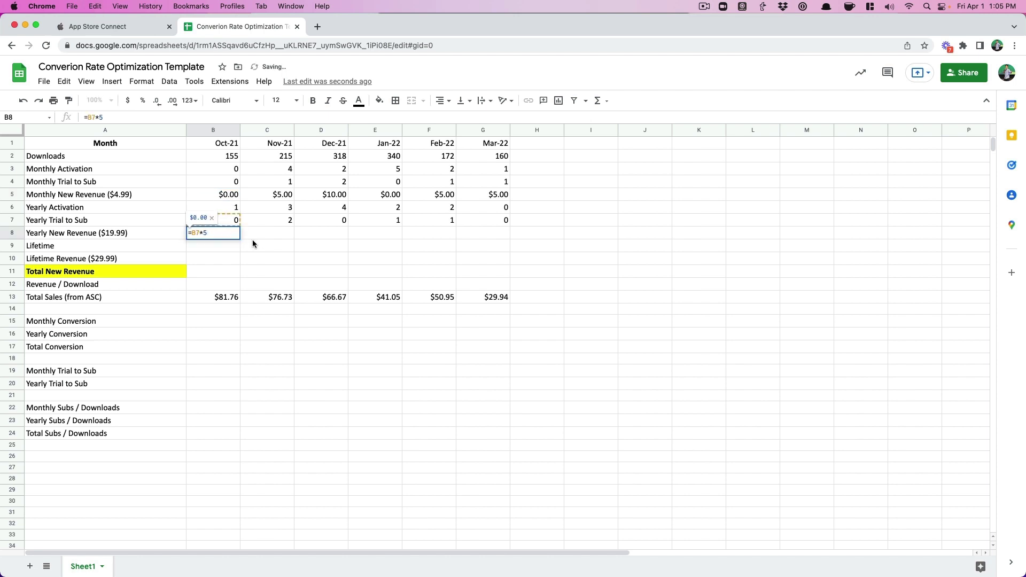
{"action": "key", "text": "Return"}
{"action": "left_click", "coordinate": [224, 233]}
{"action": "left_click_drag", "start_coordinate": [240, 239], "coordinate": [509, 239]}
{"action": "left_click", "coordinate": [267, 258]}
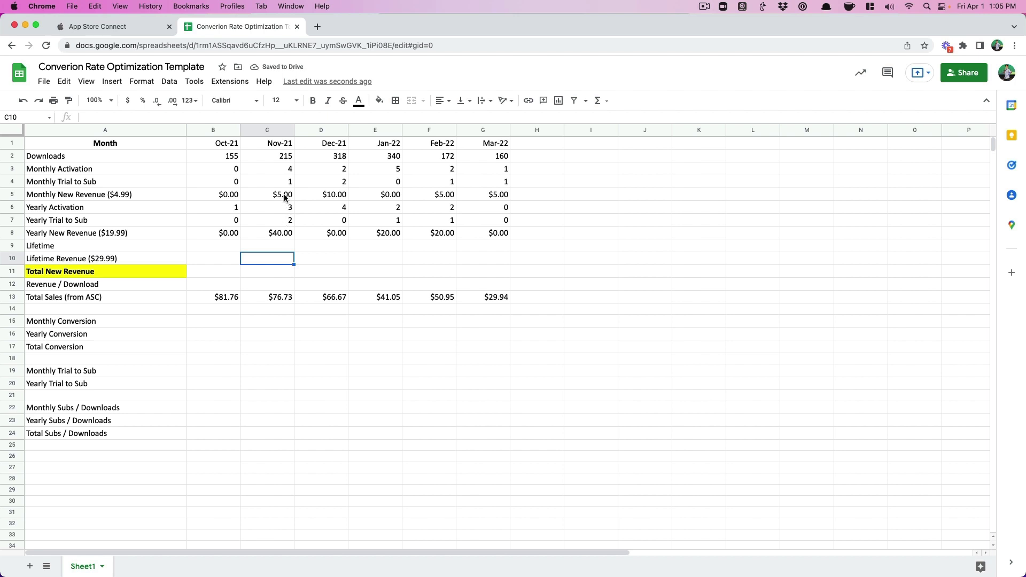
Review November's Total New Revenue and Total Sales, then select Lifetime cell B9
{"action": "left_click", "coordinate": [283, 273]}
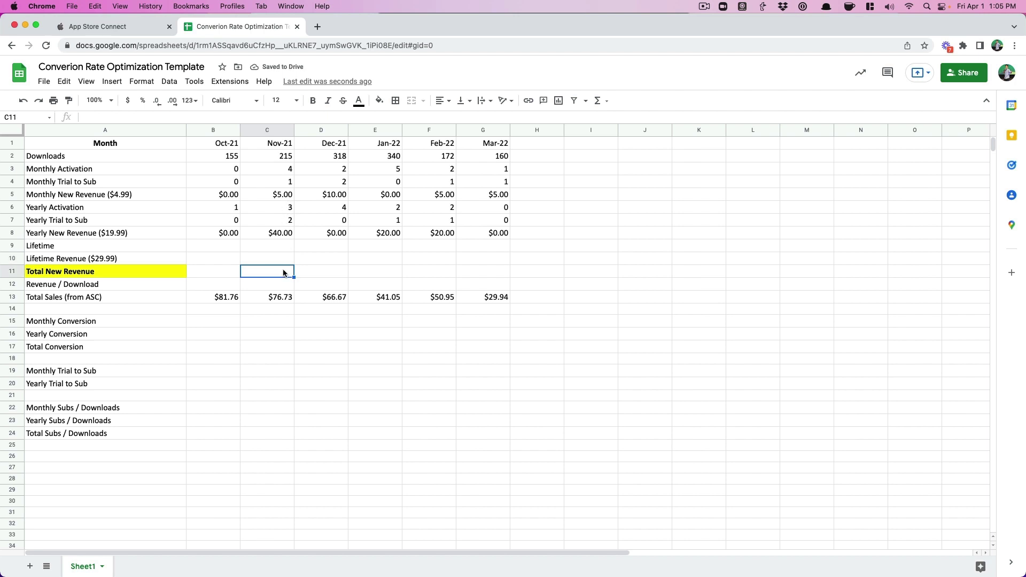
{"action": "left_click", "coordinate": [274, 299]}
{"action": "left_click", "coordinate": [222, 249]}
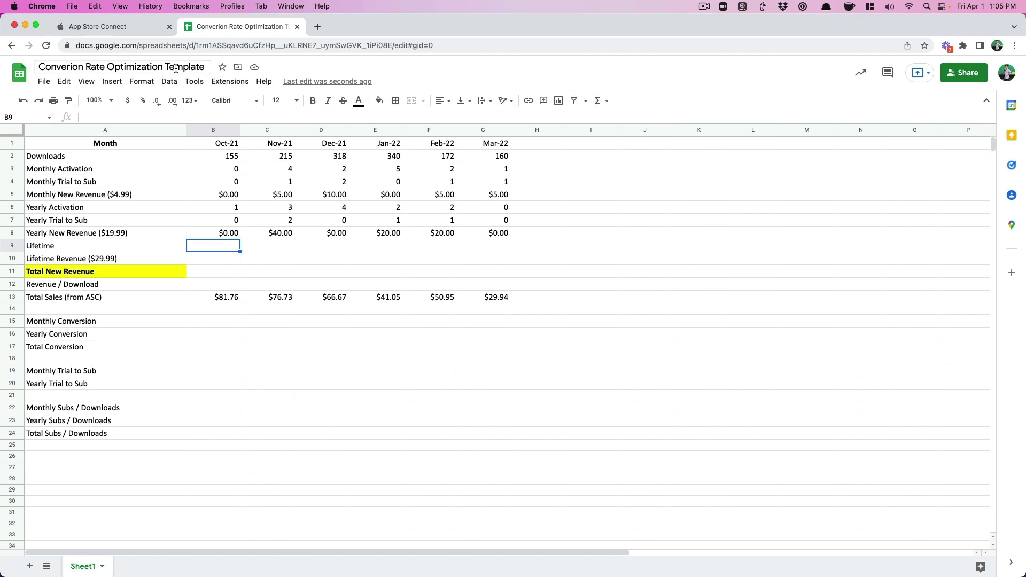
In App Store Connect, group Units by month and filter to the Monthly subscription (48 units)
{"action": "left_click", "coordinate": [137, 26]}
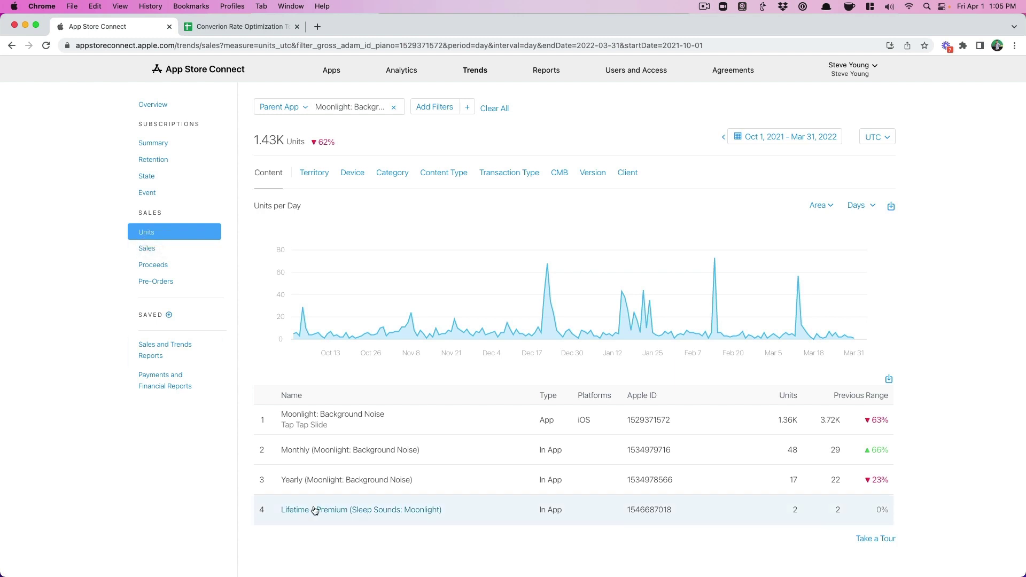
{"action": "left_click", "coordinate": [871, 207]}
{"action": "left_click", "coordinate": [870, 271]}
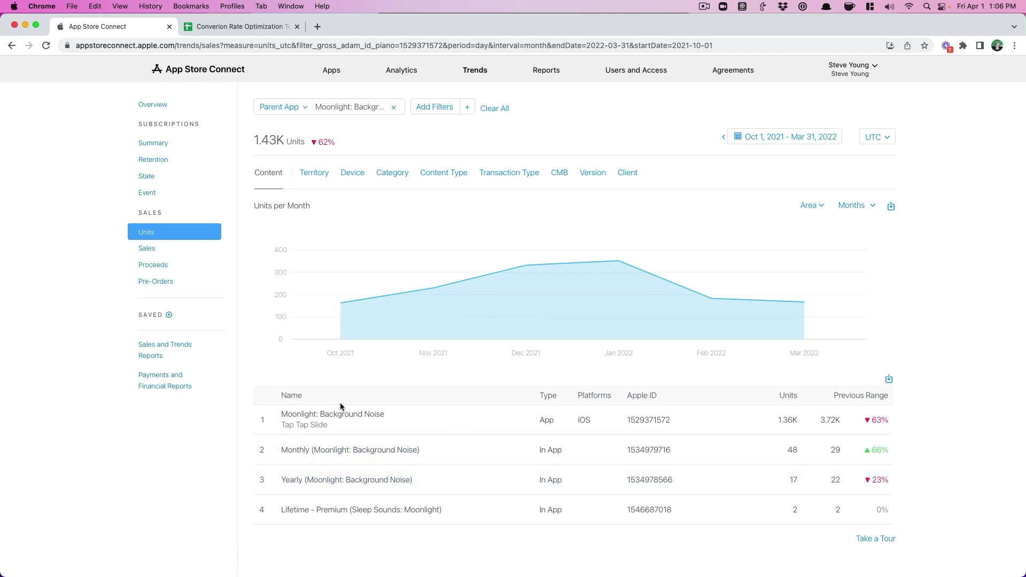
{"action": "left_click", "coordinate": [331, 450]}
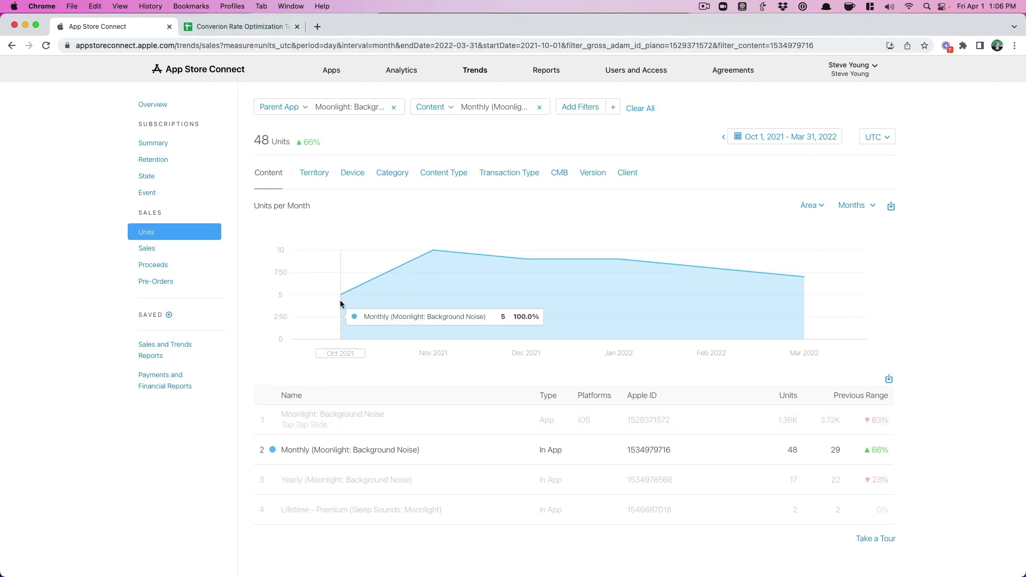
{"action": "left_click", "coordinate": [255, 25]}
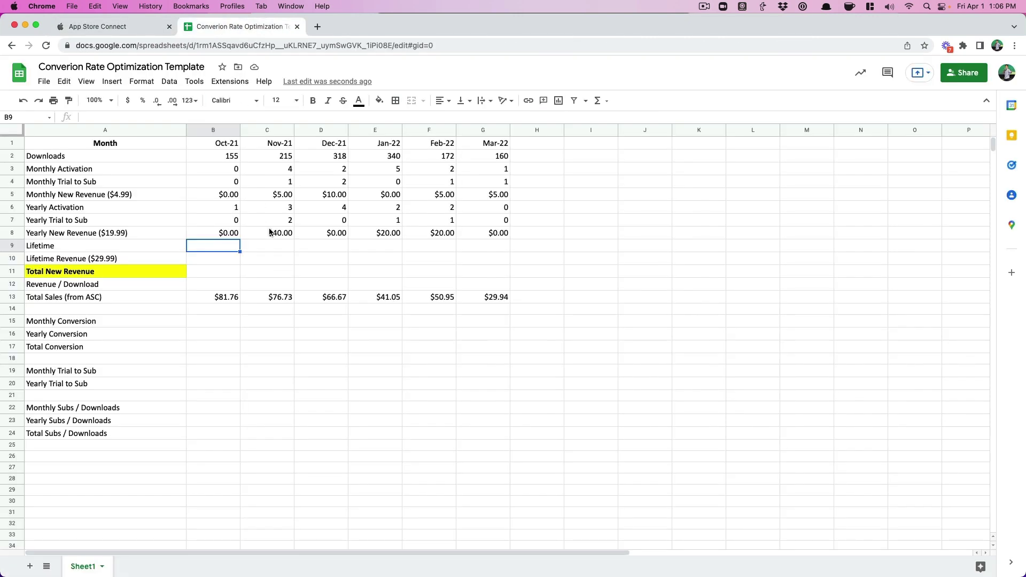
{"action": "left_click", "coordinate": [237, 207]}
{"action": "left_click", "coordinate": [241, 169]}
{"action": "left_click", "coordinate": [220, 171]}
{"action": "left_click", "coordinate": [270, 173]}
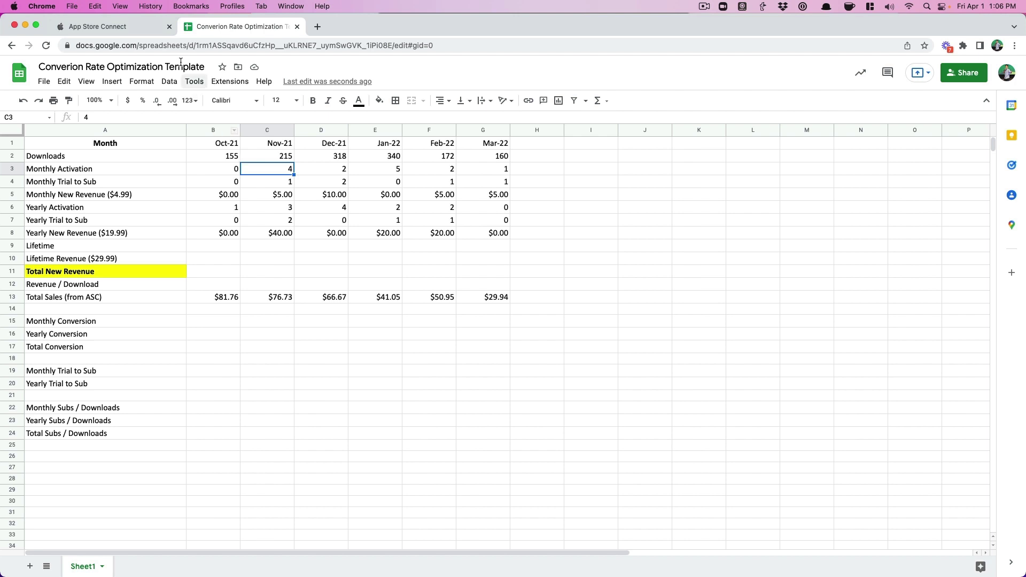
{"action": "left_click", "coordinate": [141, 28]}
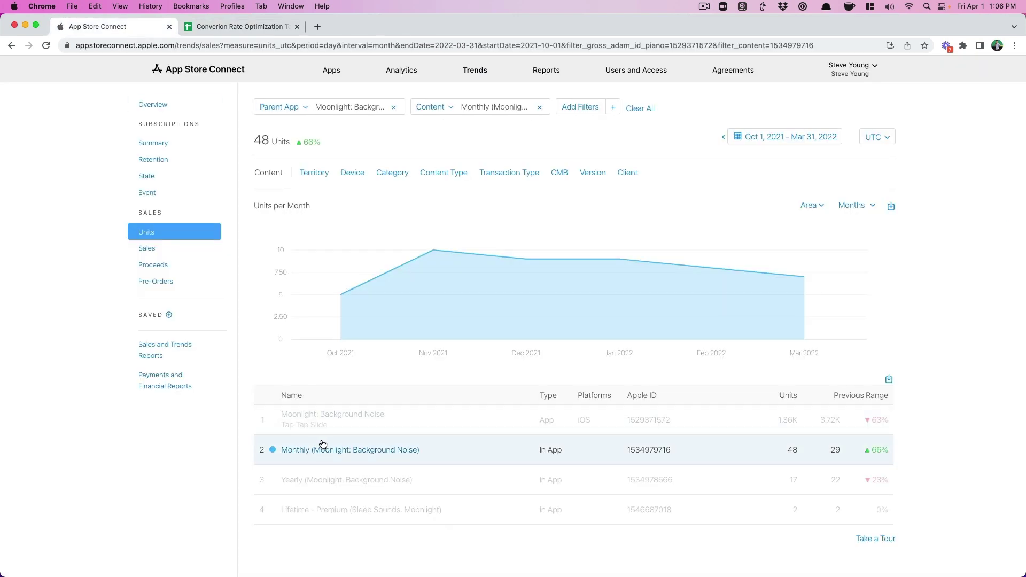
Replace the Monthly filter with Lifetime - Premium and export its monthly unit figures
{"action": "left_click", "coordinate": [540, 107]}
{"action": "left_click", "coordinate": [396, 523]}
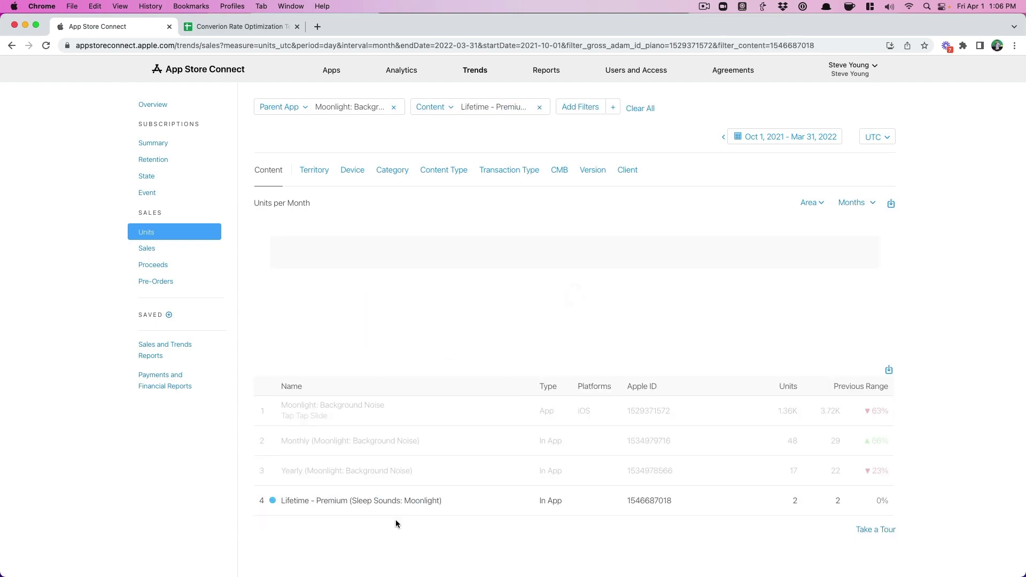
{"action": "left_click", "coordinate": [890, 207]}
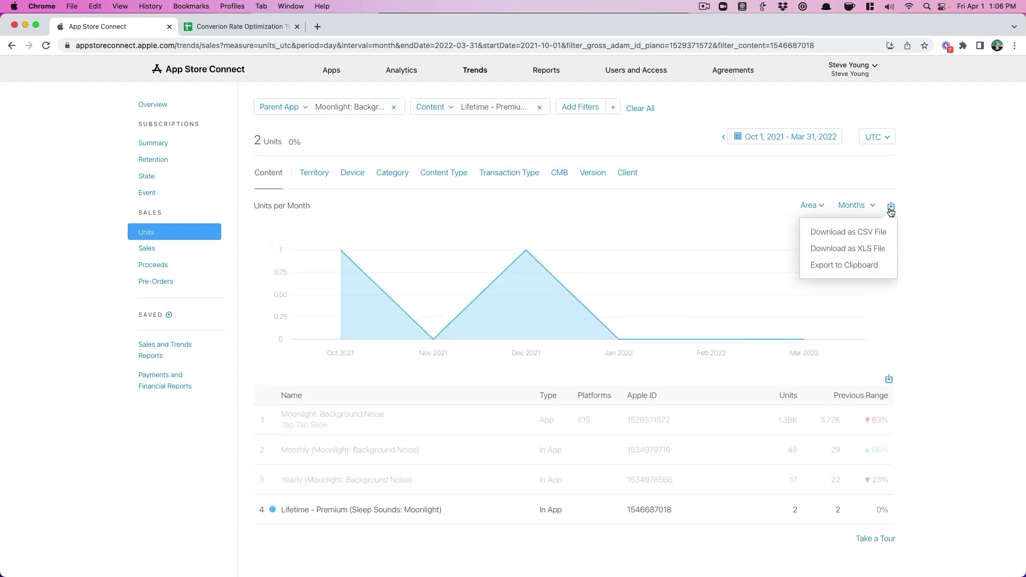
{"action": "left_click", "coordinate": [868, 235]}
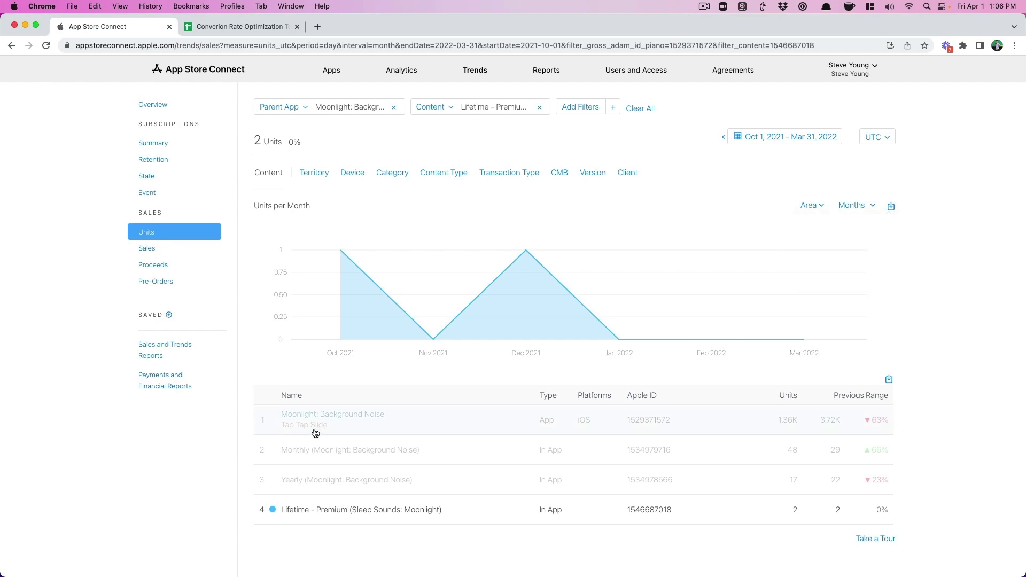
Paste the Lifetime monthly counts (1, 0, 1, 0, 0, 0) into B9:G9 of the template
{"action": "left_click", "coordinate": [240, 26]}
{"action": "left_click", "coordinate": [223, 246]}
{"action": "key", "text": "super+v"}
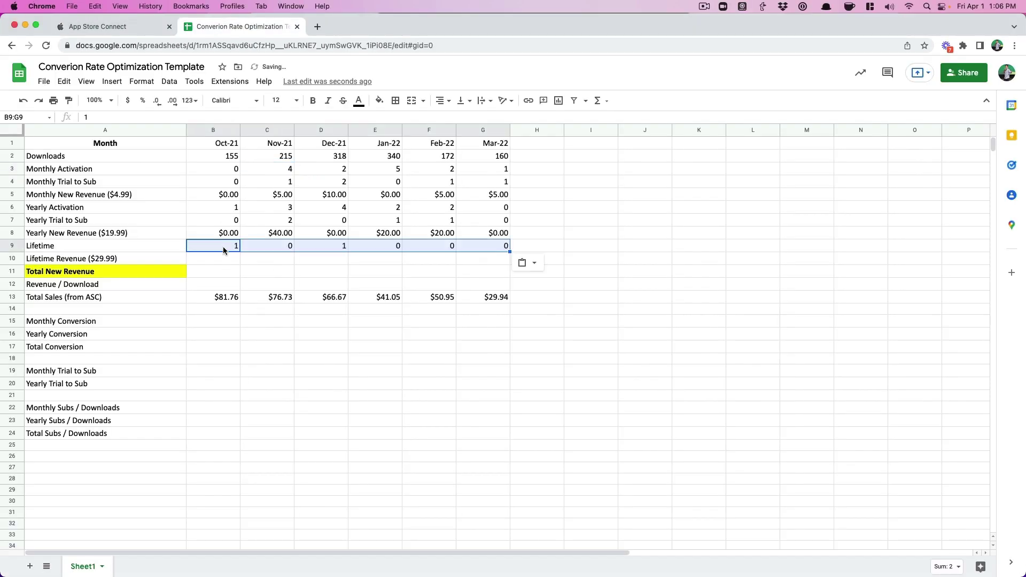
Set Lifetime Revenue to =B9*30 in B10, adapted from B8, and fill it across C10:G10
{"action": "left_click", "coordinate": [212, 258]}
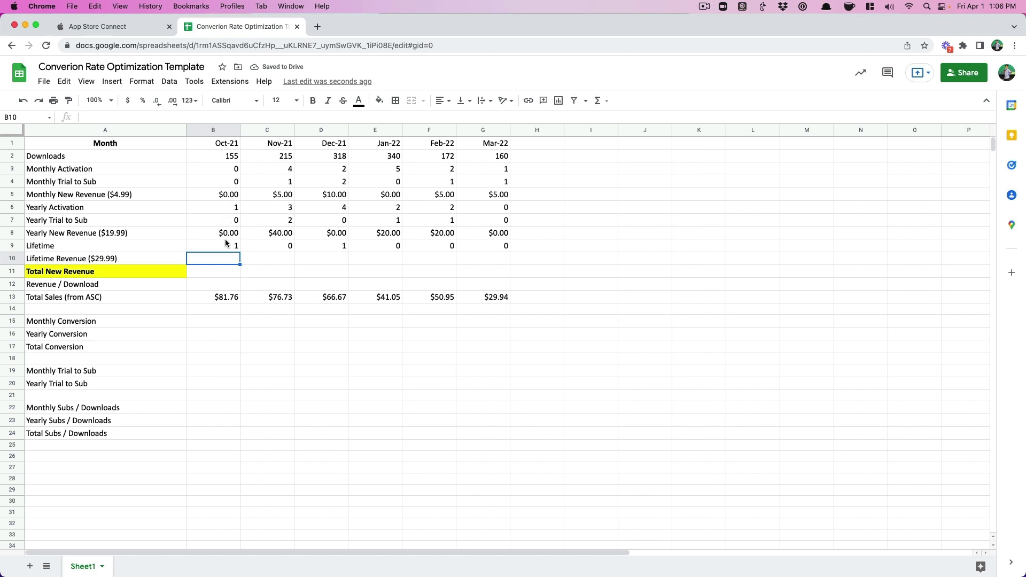
{"action": "left_click", "coordinate": [225, 235]}
{"action": "key", "text": "super+c"}
{"action": "left_click", "coordinate": [223, 258]}
{"action": "key", "text": "super+v"}
{"action": "double_click", "coordinate": [226, 261]}
{"action": "key", "text": "BackSpace"}
{"action": "key", "text": "BackSpace"}
{"action": "type", "text": "30"}
{"action": "key", "text": "Return"}
{"action": "key", "text": "Up"}
{"action": "key", "text": "super+c"}
{"action": "key", "text": "Right"}
{"action": "key", "text": "shift+Right"}
{"action": "key", "text": "shift+Right"}
{"action": "key", "text": "shift+Right"}
{"action": "key", "text": "shift+Right"}
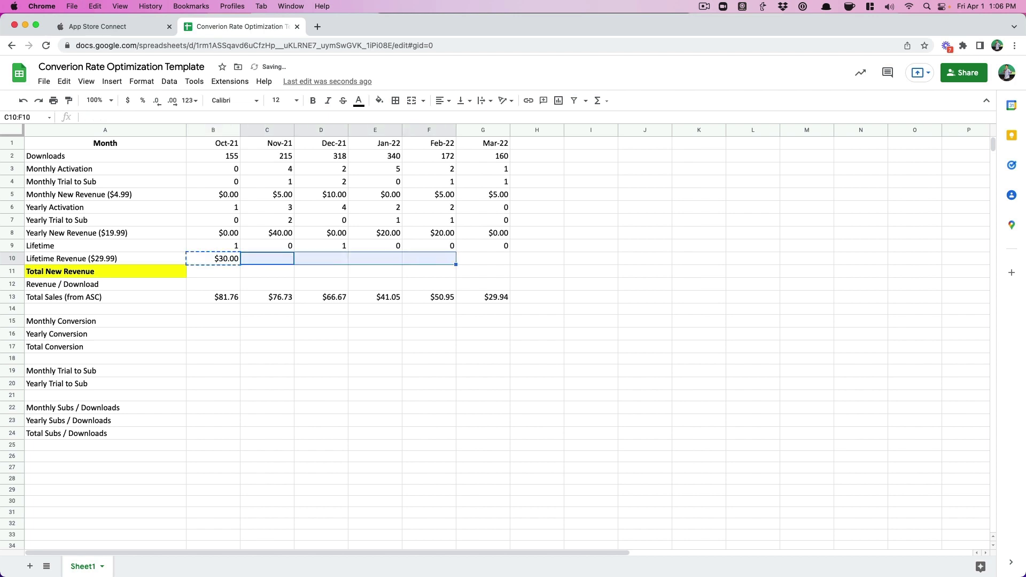
{"action": "key", "text": "super+v"}
Enter Total New Revenue =B5+B8+B10 in B11 and fill it across C11:G11
{"action": "left_click", "coordinate": [213, 271]}
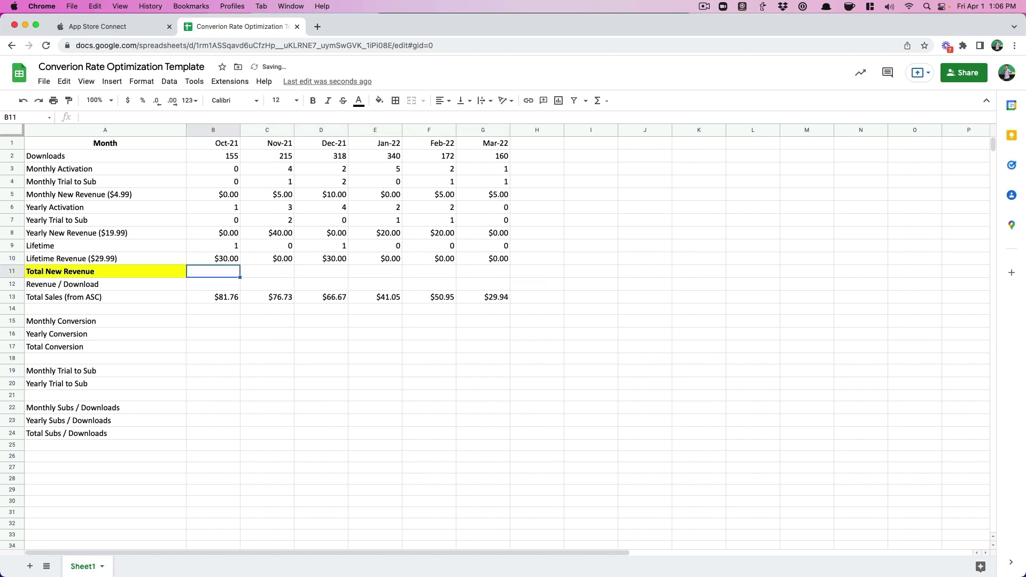
{"action": "type", "text": "="}
{"action": "left_click", "coordinate": [228, 196]}
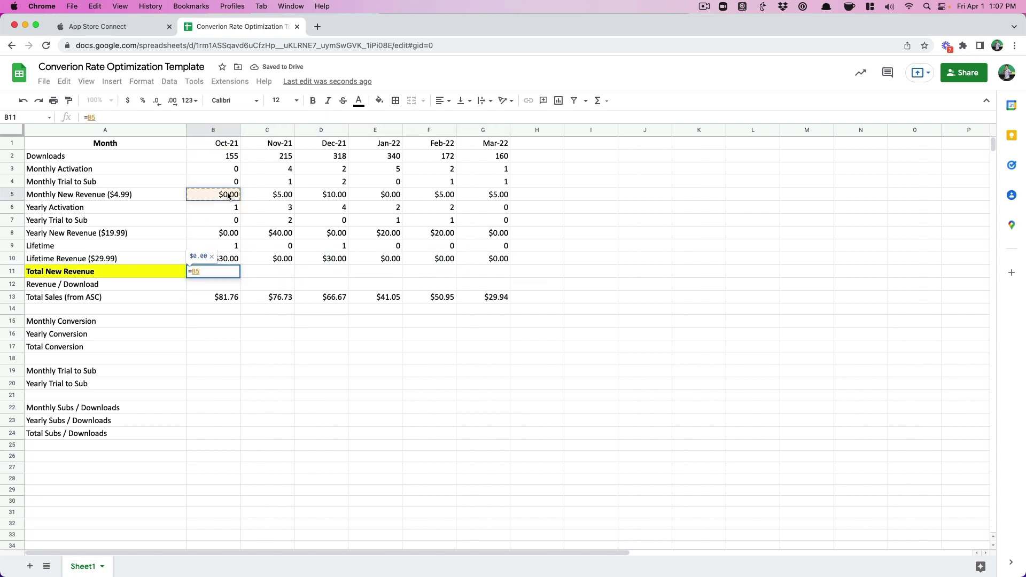
{"action": "type", "text": "+"}
{"action": "left_click", "coordinate": [227, 233]}
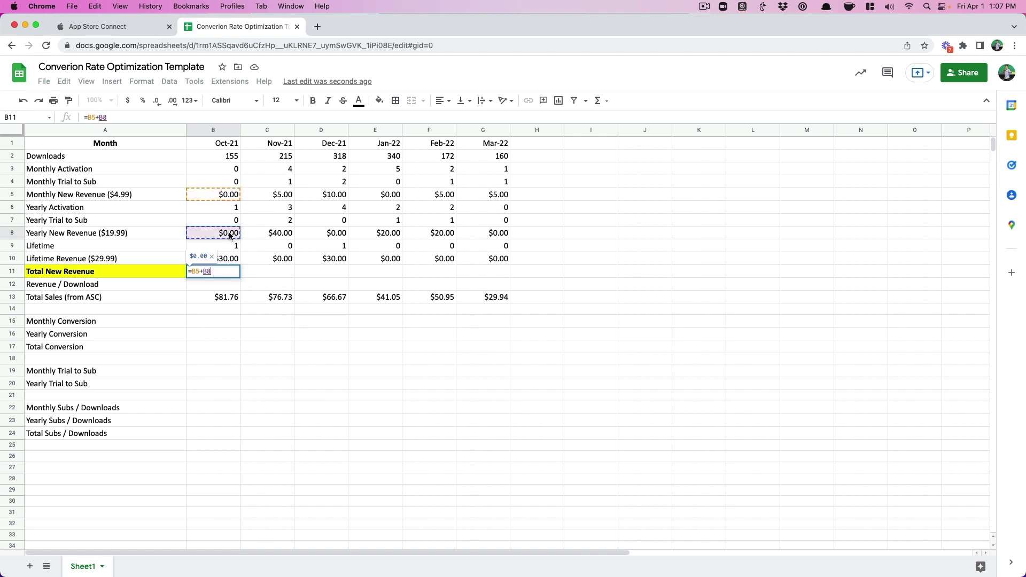
{"action": "type", "text": "+"}
{"action": "left_click", "coordinate": [227, 258]}
{"action": "key", "text": "Return"}
{"action": "key", "text": "Up"}
{"action": "key", "text": "Right"}
{"action": "key", "text": "shift+Right"}
{"action": "key", "text": "shift+Right"}
{"action": "key", "text": "shift+Right"}
{"action": "key", "text": "shift+Right"}
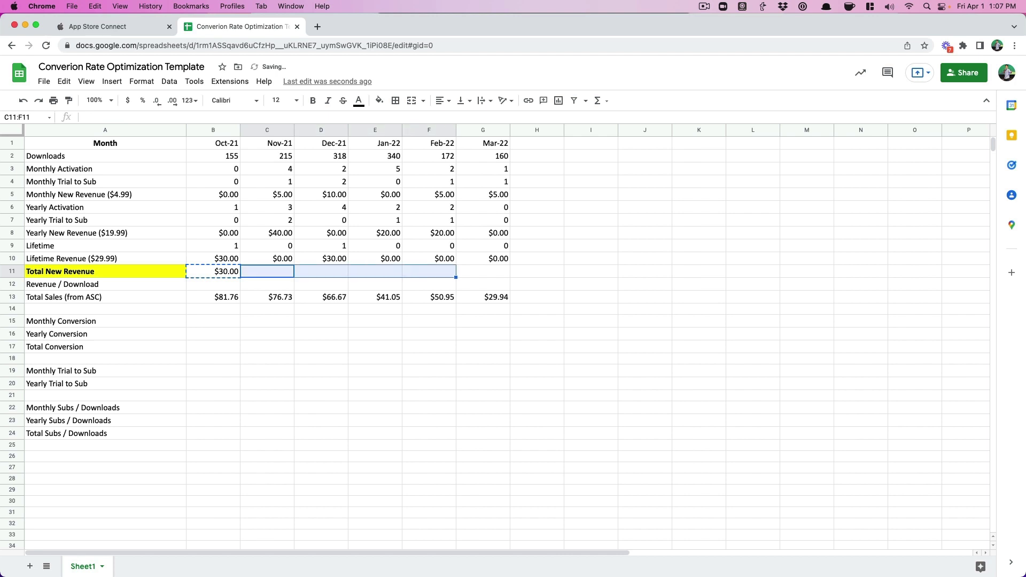
{"action": "key", "text": "ctrl+v"}
{"action": "key", "text": "Down"}
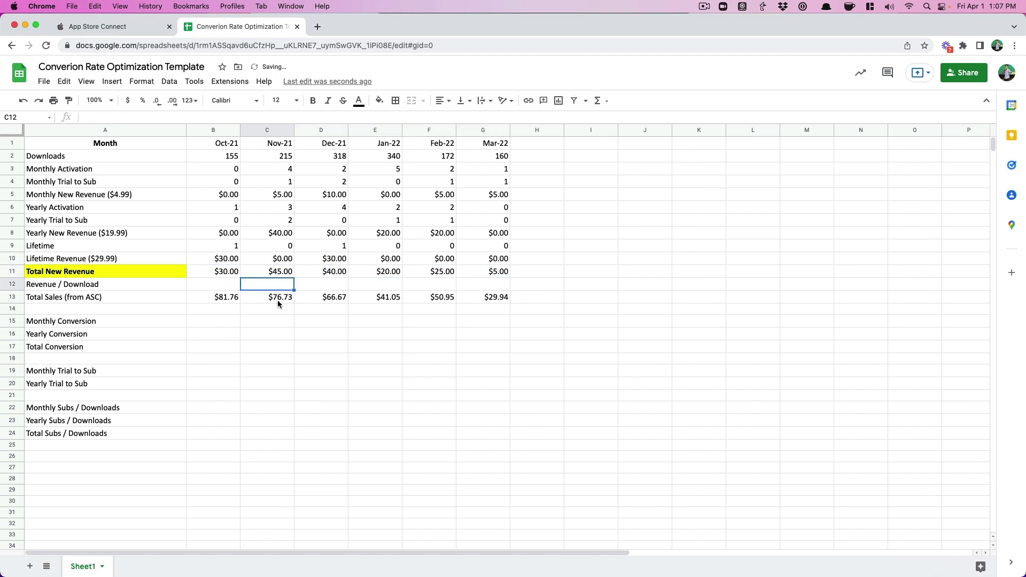
Review the monthly Total New Revenue and Total Sales values from Oct-21 to Mar-22
{"action": "left_click", "coordinate": [226, 277]}
{"action": "left_click", "coordinate": [225, 297]}
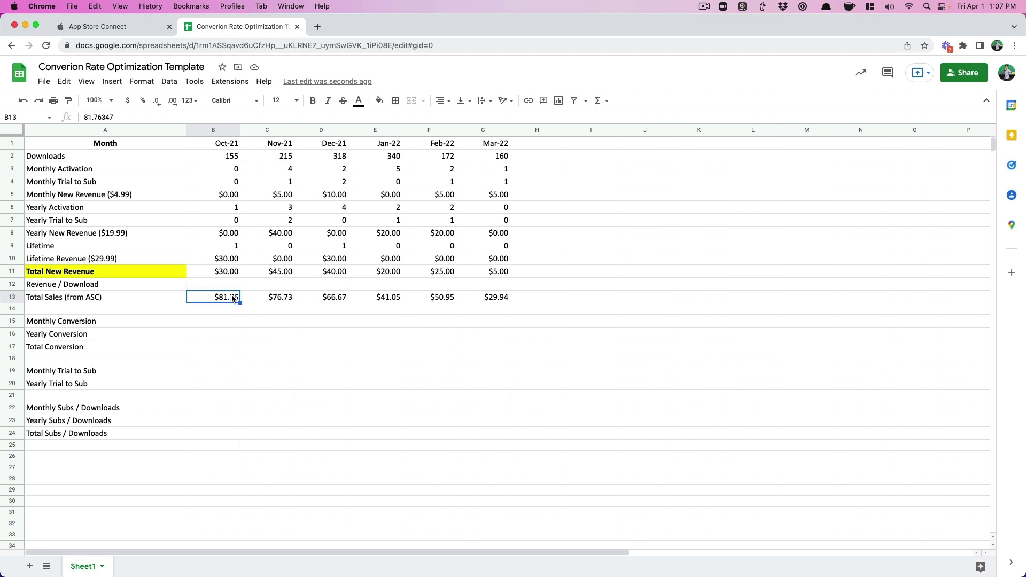
{"action": "left_click", "coordinate": [281, 297]}
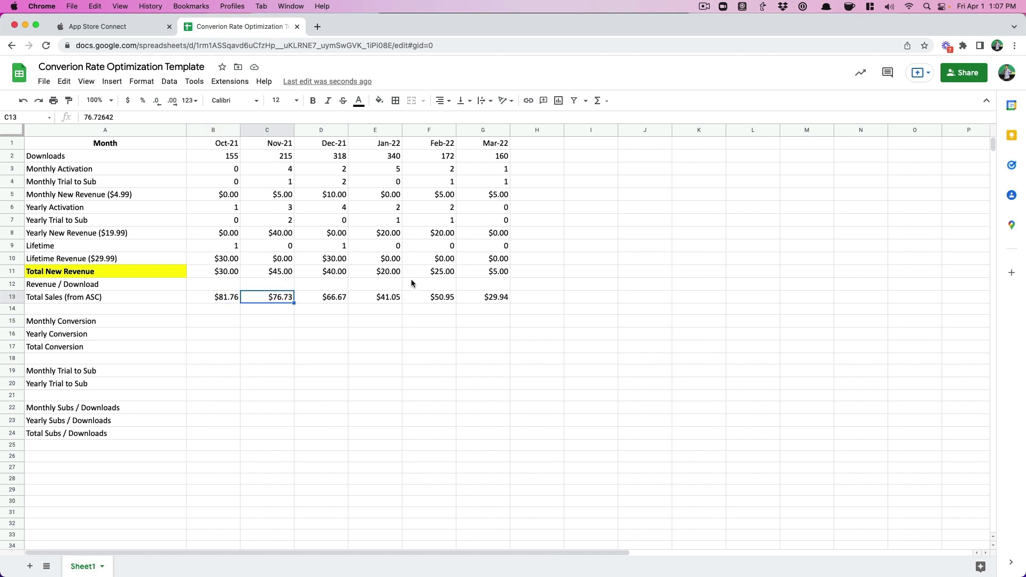
{"action": "left_click", "coordinate": [417, 296]}
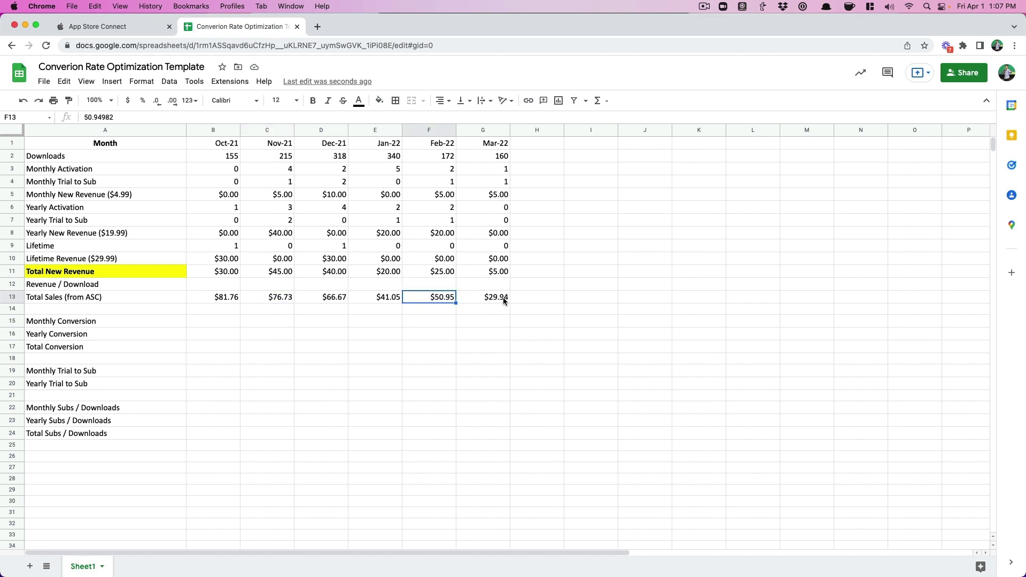
{"action": "left_click", "coordinate": [501, 299]}
{"action": "left_click", "coordinate": [454, 301]}
{"action": "left_click", "coordinate": [486, 298]}
{"action": "left_click", "coordinate": [496, 273]}
{"action": "left_click", "coordinate": [493, 300]}
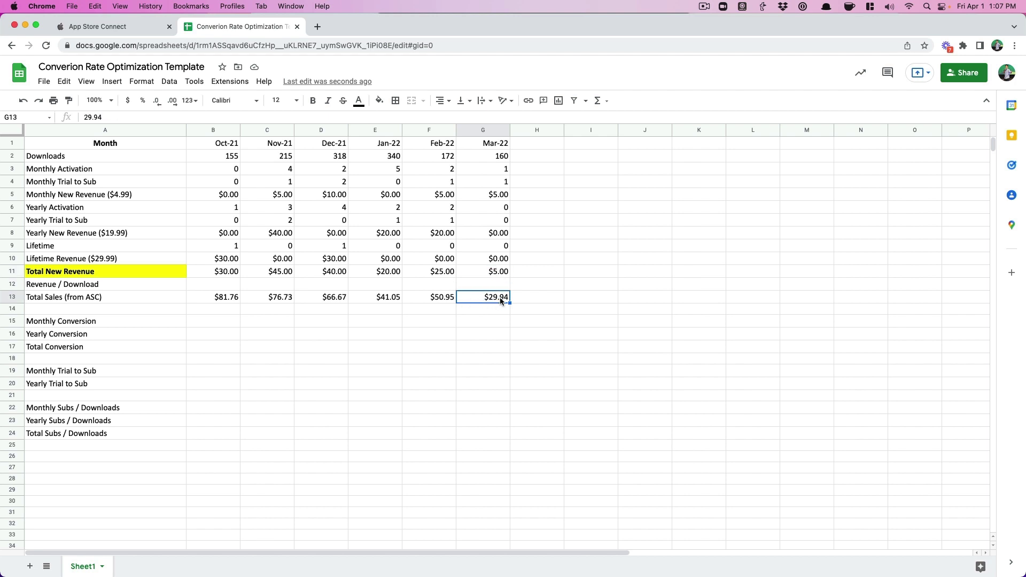
Enter =B11/B2 in B12 and fill Revenue / Download across C12:G12
{"action": "left_click", "coordinate": [219, 289]}
{"action": "type", "text": "="}
{"action": "left_click", "coordinate": [217, 273]}
{"action": "type", "text": "/"}
{"action": "left_click", "coordinate": [226, 155]}
{"action": "key", "text": "Return"}
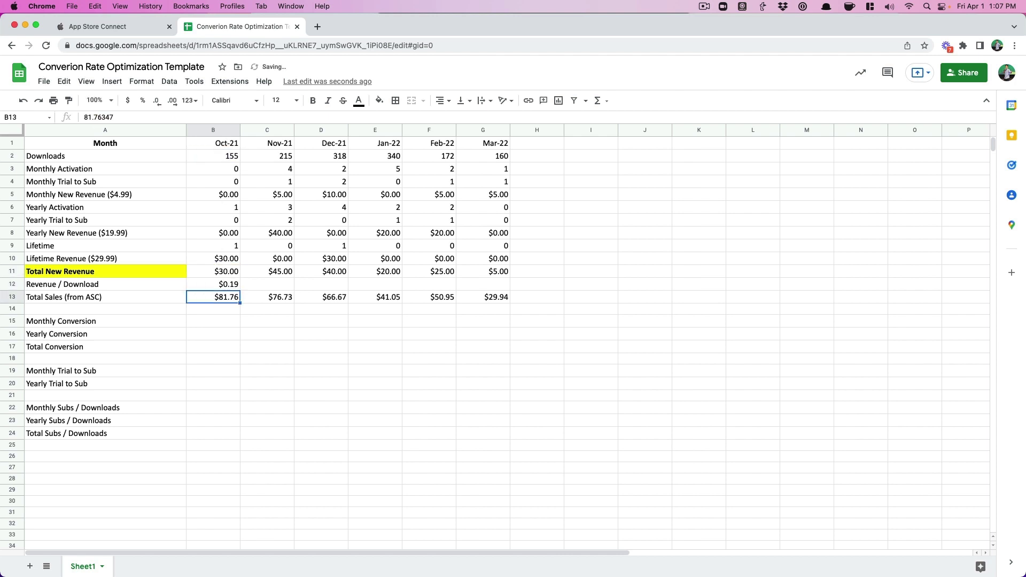
{"action": "key", "text": "Up"}
{"action": "key", "text": "cmd+c"}
{"action": "key", "text": "shift+Right"}
{"action": "key", "text": "shift+Right"}
{"action": "key", "text": "shift+Right"}
{"action": "key", "text": "shift+Right"}
{"action": "key", "text": "shift+Right"}
{"action": "key", "text": "cmd+v"}
{"action": "key", "text": "Left"}
{"action": "key", "text": "Right"}
{"action": "key", "text": "Right"}
{"action": "key", "text": "Right"}
{"action": "key", "text": "Right"}
{"action": "key", "text": "Right"}
{"action": "key", "text": "Right"}
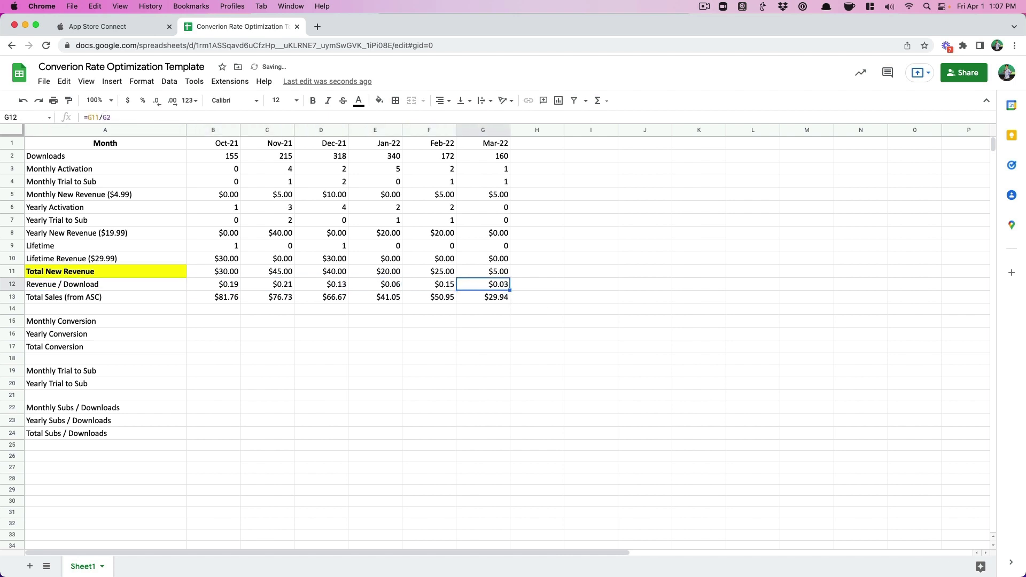
{"action": "key", "text": "Left"}
{"action": "key", "text": "Left"}
{"action": "key", "text": "Left"}
{"action": "key", "text": "Left"}
{"action": "key", "text": "Left"}
{"action": "key", "text": "Left"}
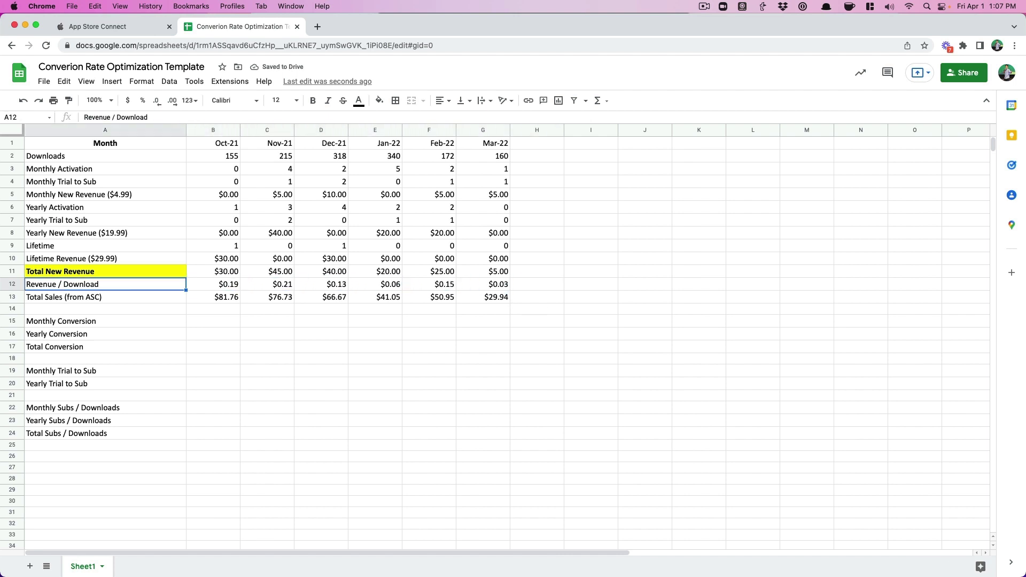
{"action": "key", "text": "Right"}
{"action": "key", "text": "Right"}
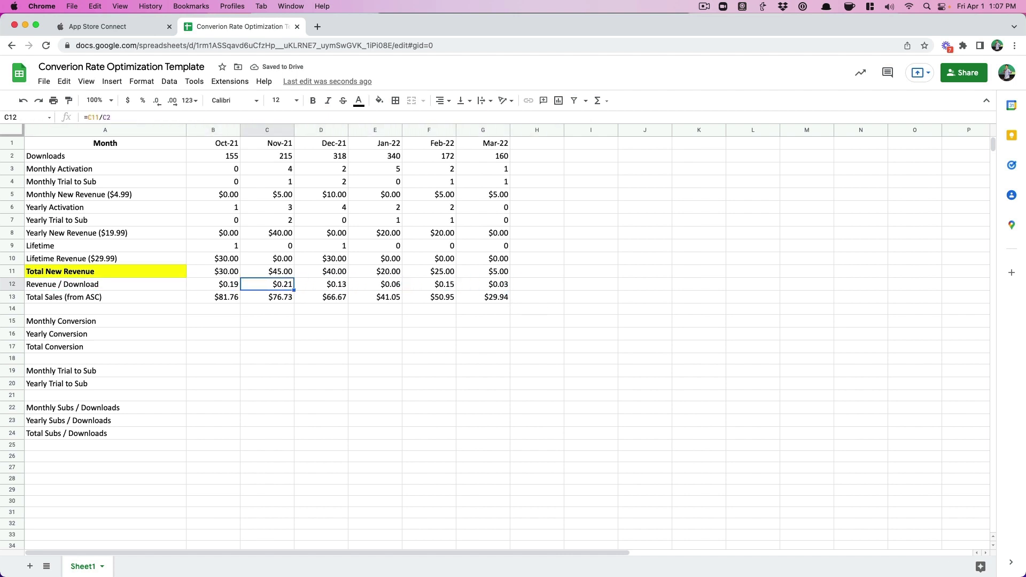
Enter Monthly Conversion =B3/B2 in B15 and format it as a percentage
{"action": "left_click", "coordinate": [220, 322]}
{"action": "type", "text": "="}
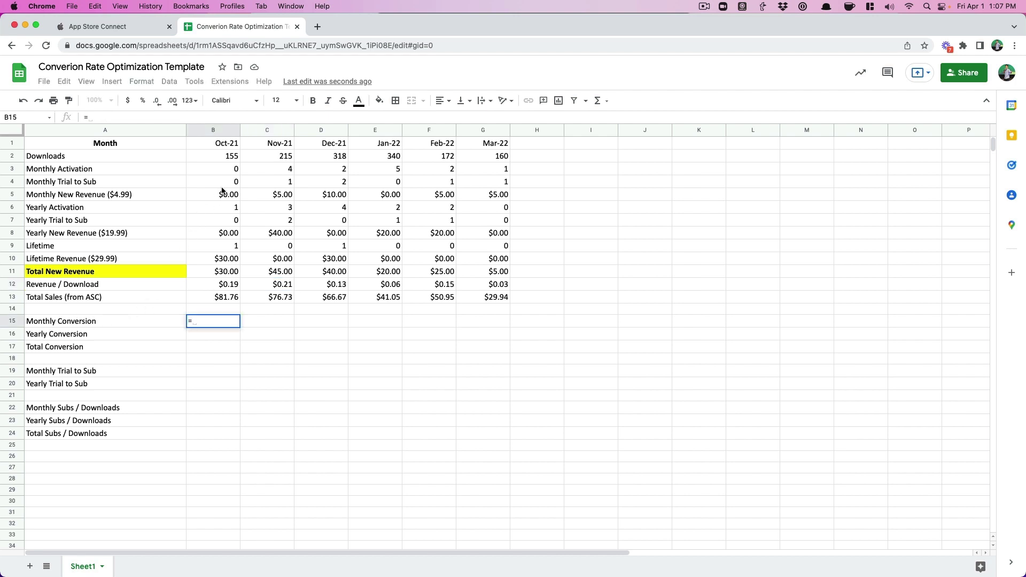
{"action": "left_click", "coordinate": [224, 167]}
{"action": "type", "text": "/"}
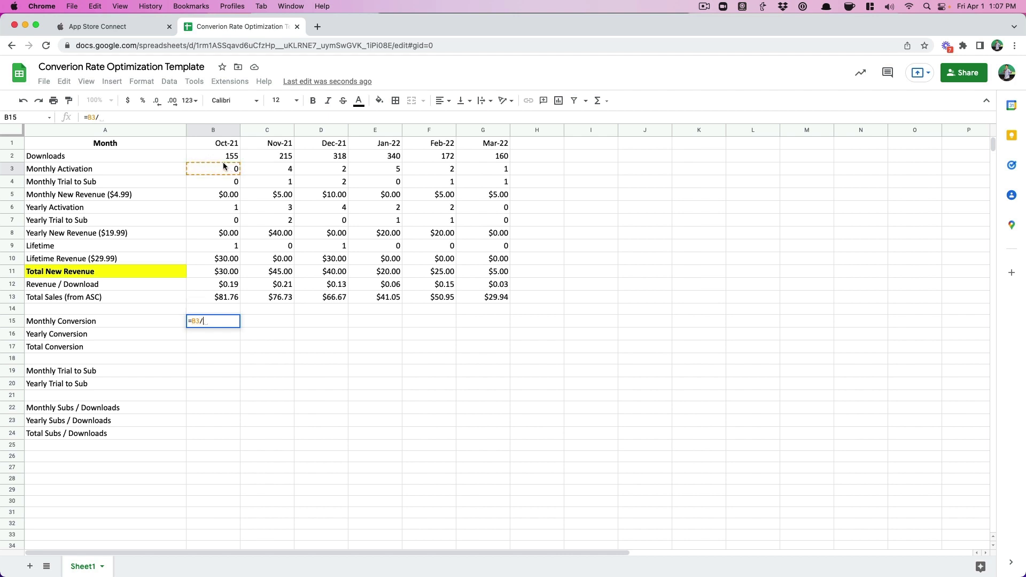
{"action": "left_click", "coordinate": [226, 157]}
{"action": "key", "text": "Return"}
{"action": "key", "text": "Up"}
{"action": "left_click", "coordinate": [142, 101]}
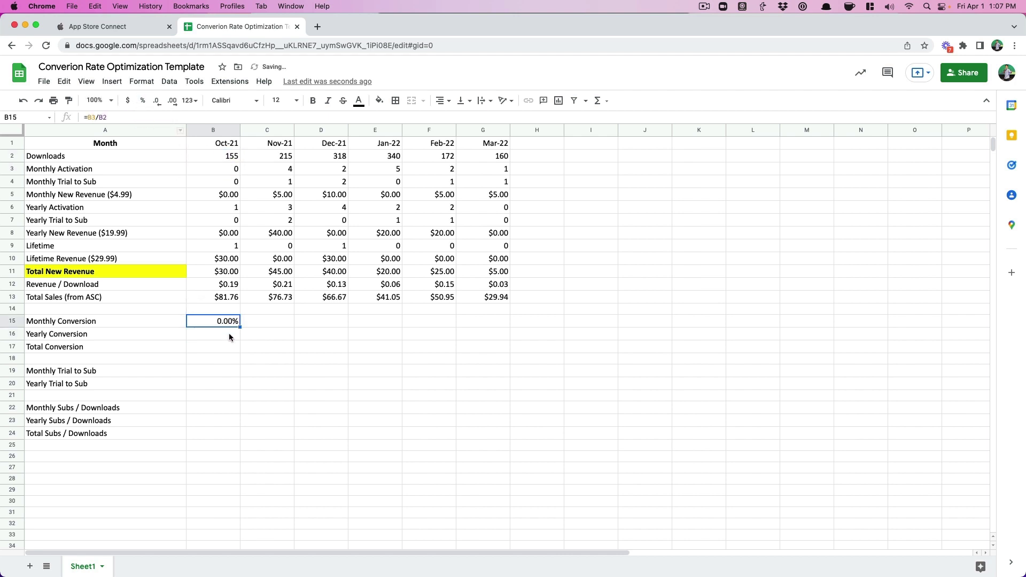
Enter Yearly Conversion =B6/B2 in B16 and format the conversion rows as percentages
{"action": "left_click", "coordinate": [228, 336]}
{"action": "type", "text": "="}
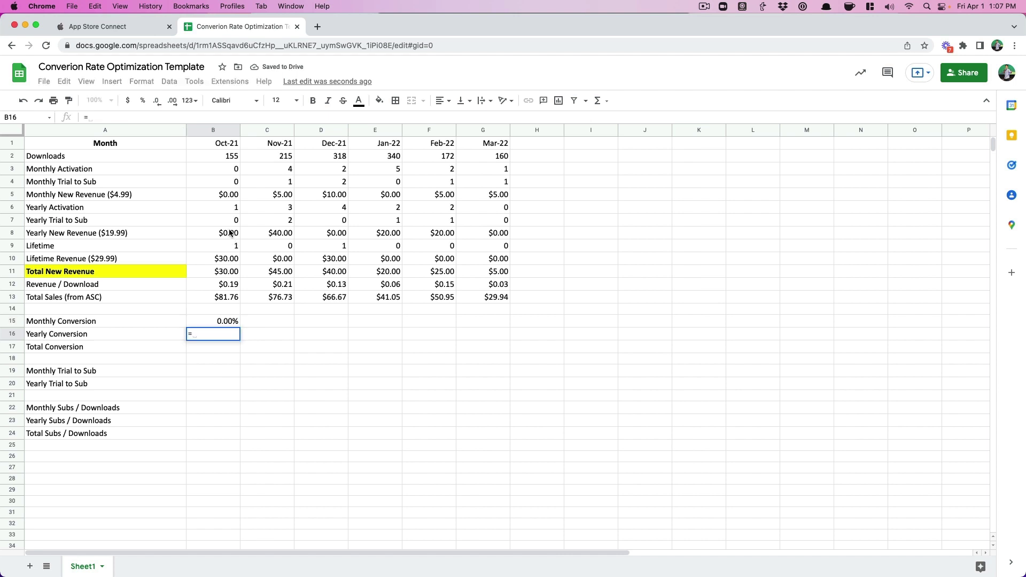
{"action": "left_click", "coordinate": [228, 207]}
{"action": "type", "text": "/"}
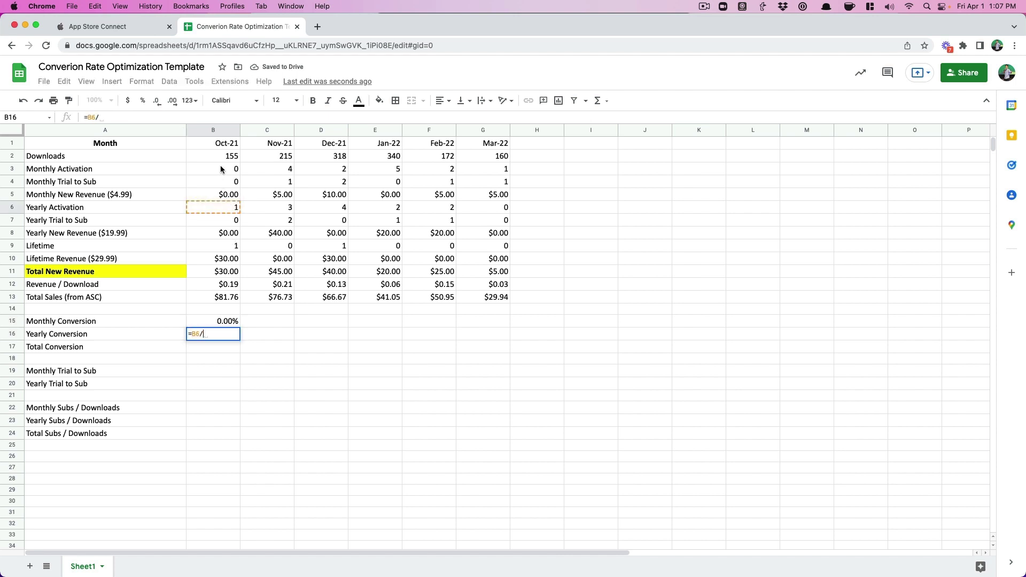
{"action": "left_click", "coordinate": [225, 156]}
{"action": "key", "text": "Return"}
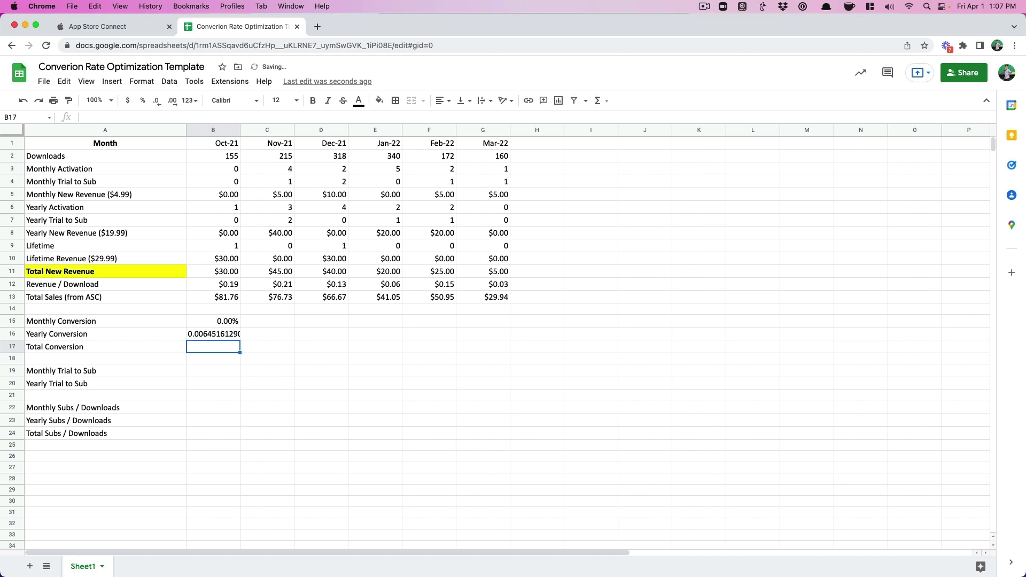
{"action": "left_click", "coordinate": [225, 318]}
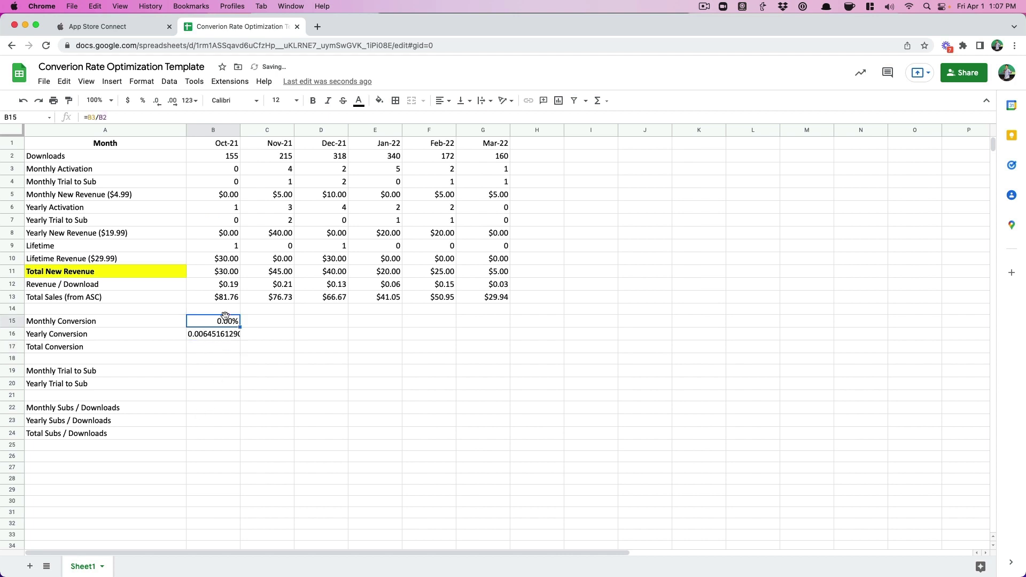
{"action": "left_click", "coordinate": [476, 347], "text": "shift"}
{"action": "left_click", "coordinate": [142, 101]}
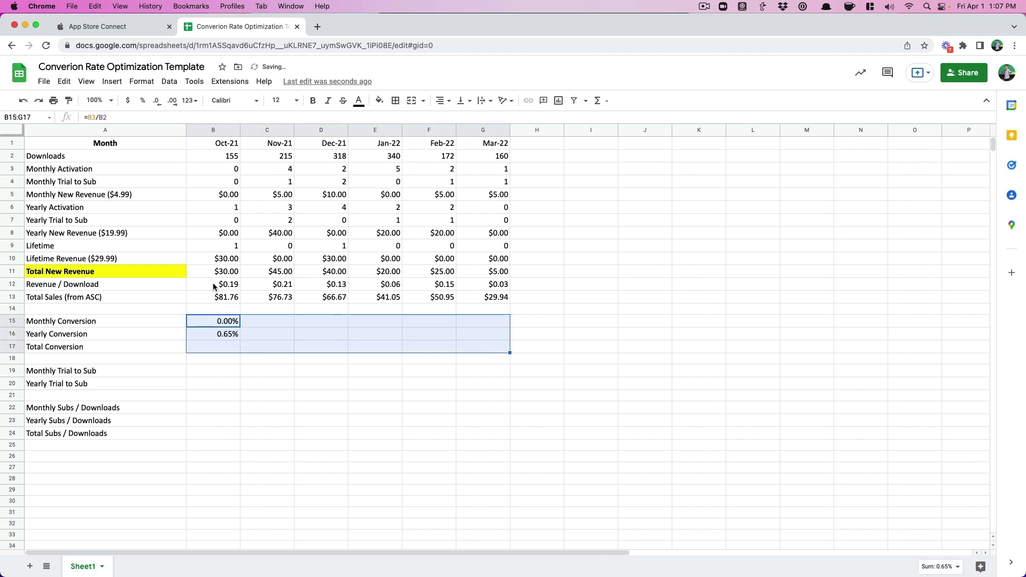
Enter Total Conversion =(B3+B6+B9)/B2 in B17
{"action": "left_click", "coordinate": [216, 348]}
{"action": "type", "text": "="}
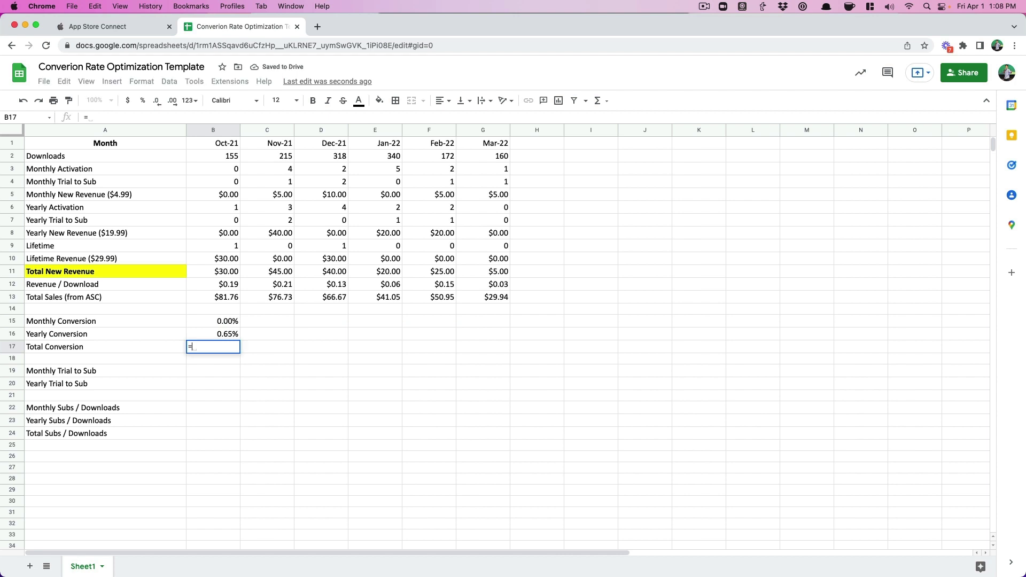
{"action": "left_click", "coordinate": [233, 173]}
{"action": "type", "text": "+"}
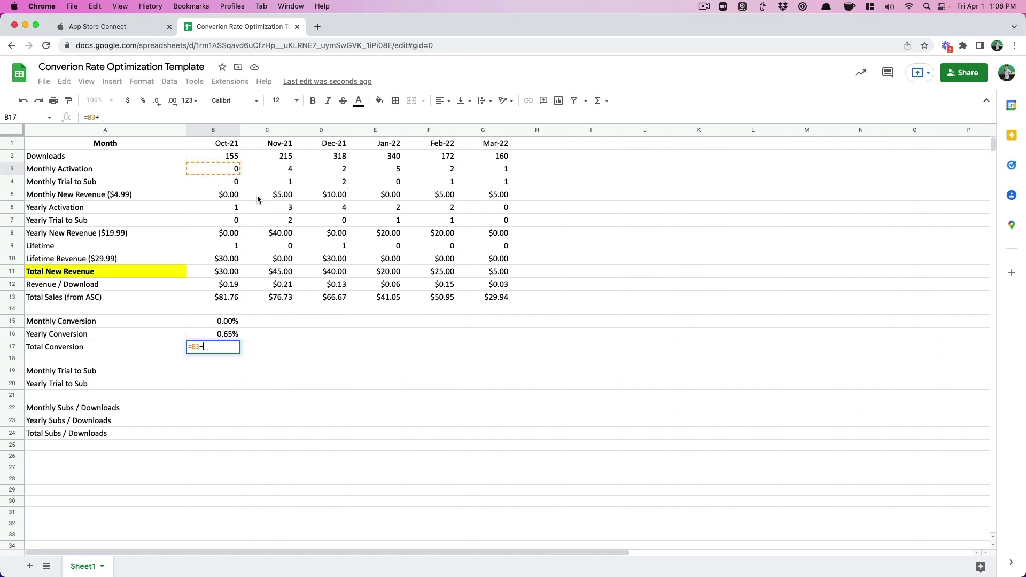
{"action": "left_click", "coordinate": [224, 209]}
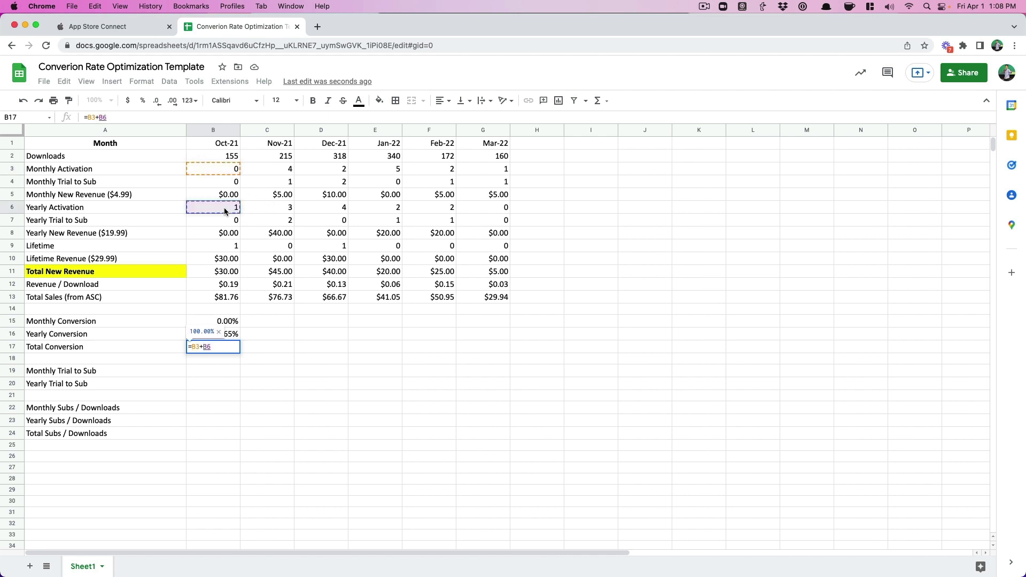
{"action": "type", "text": "+"}
{"action": "left_click", "coordinate": [222, 246]}
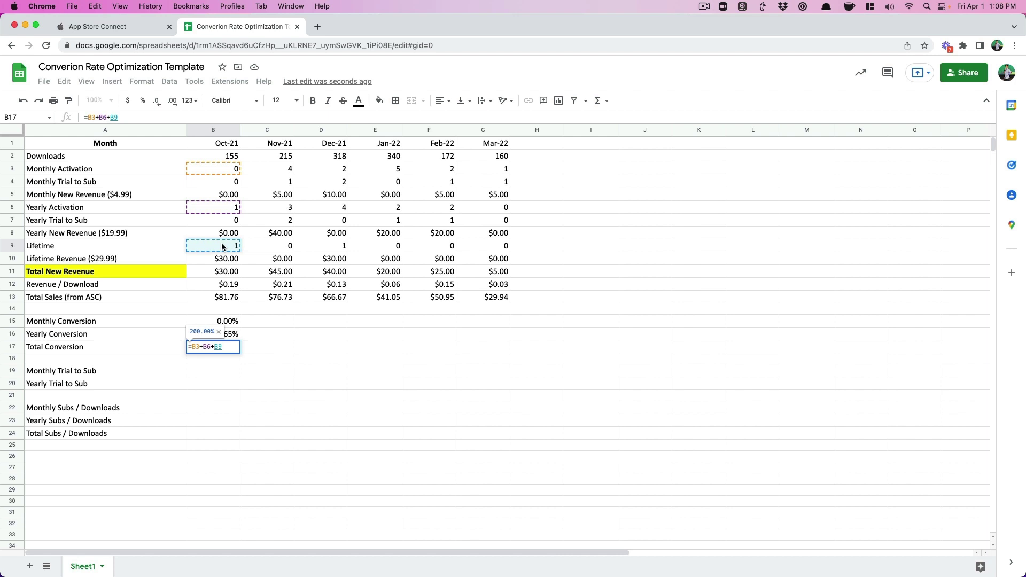
{"action": "type", "text": "/"}
{"action": "left_click", "coordinate": [231, 156]}
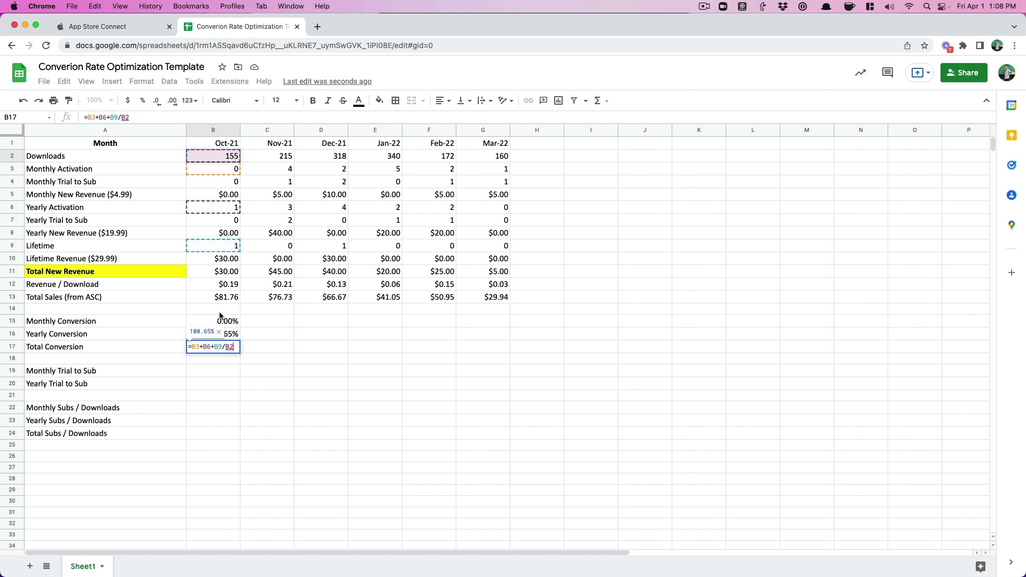
{"action": "left_click", "coordinate": [223, 348]}
{"action": "type", "text": ")"}
{"action": "left_click", "coordinate": [193, 346]}
{"action": "type", "text": "("}
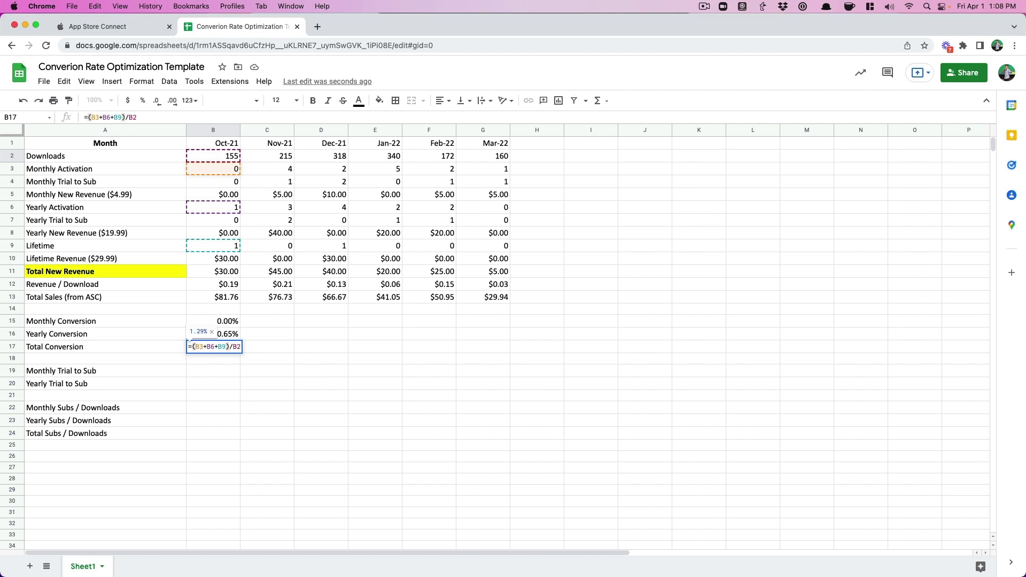
{"action": "key", "text": "Return"}
Copy the Total Conversion formula across C17:G17
{"action": "key", "text": "Up"}
{"action": "key", "text": "super+c"}
{"action": "key", "text": "Right"}
{"action": "key", "text": "shift+Right"}
{"action": "key", "text": "shift+Right"}
{"action": "key", "text": "shift+Right"}
{"action": "key", "text": "shift+Right"}
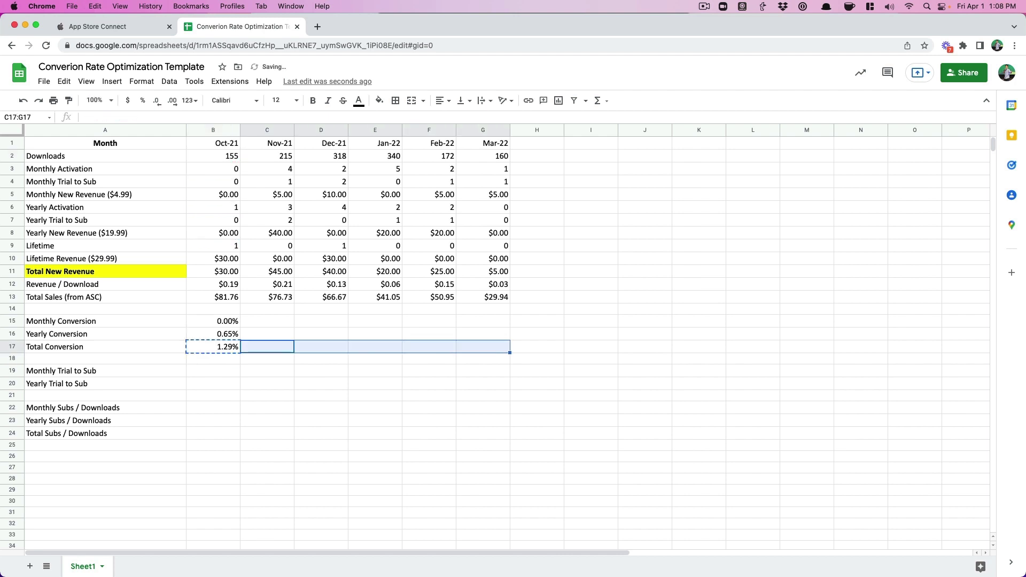
{"action": "key", "text": "super+v"}
Copy the Monthly and Yearly Conversion formulas into C15:G16 and review the Total row
{"action": "key", "text": "Left"}
{"action": "key", "text": "Up"}
{"action": "key", "text": "Up"}
{"action": "key", "text": "shift+Down"}
{"action": "key", "text": "super+c"}
{"action": "key", "text": "Right"}
{"action": "key", "text": "super+v"}
{"action": "key", "text": "Right"}
{"action": "key", "text": "shift+Right"}
{"action": "key", "text": "shift+Right"}
{"action": "key", "text": "shift+Right"}
{"action": "key", "text": "super+v"}
{"action": "key", "text": "Down"}
{"action": "key", "text": "Down"}
{"action": "key", "text": "Left"}
{"action": "key", "text": "Left"}
{"action": "key", "text": "shift+Right"}
{"action": "key", "text": "shift+Right"}
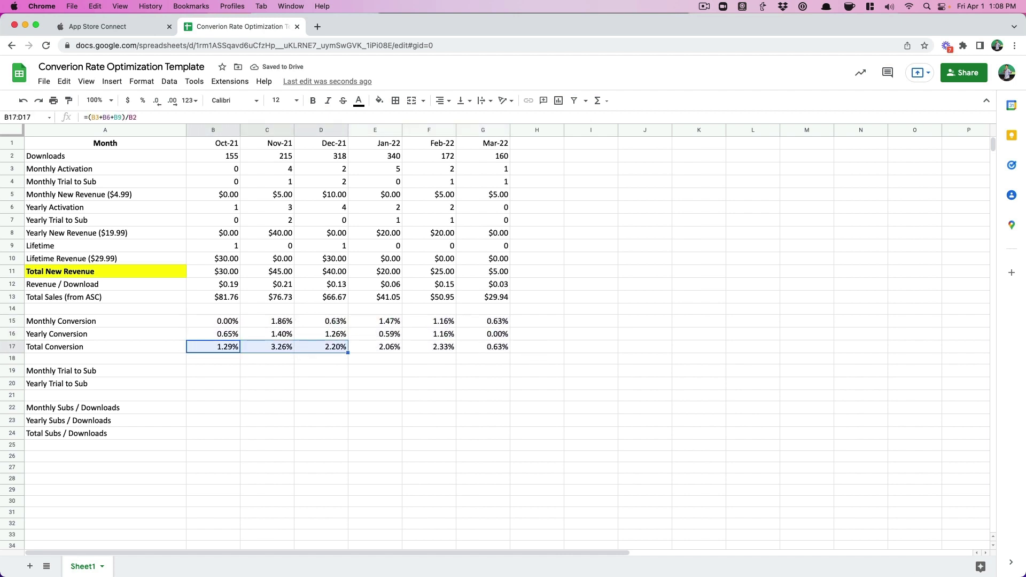
{"action": "key", "text": "shift+Right"}
{"action": "key", "text": "shift+Right"}
{"action": "key", "text": "shift+Right"}
Move the selection back to the Oct-21 column of the conversion rows
{"action": "key", "text": "Left"}
{"action": "key", "text": "Right"}
{"action": "key", "text": "Right"}
{"action": "key", "text": "Right"}
{"action": "key", "text": "Right"}
{"action": "key", "text": "Right"}
{"action": "key", "text": "Right"}
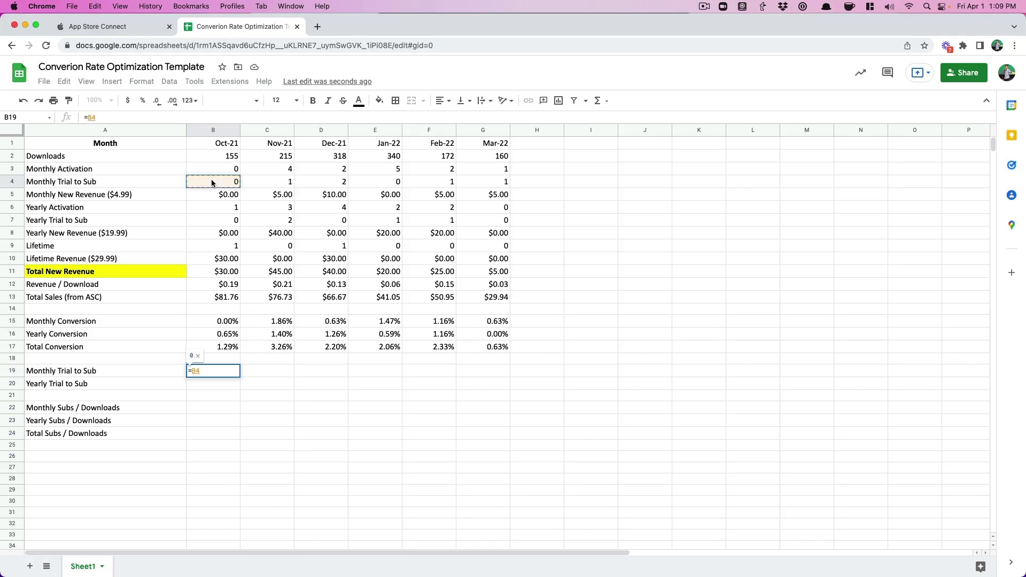
Complete Monthly Trial to Sub as =B4/B3 in B19 and enter =B7/B6 in B20
{"action": "type", "text": "/"}
{"action": "left_click", "coordinate": [223, 171]}
{"action": "key", "text": "Return"}
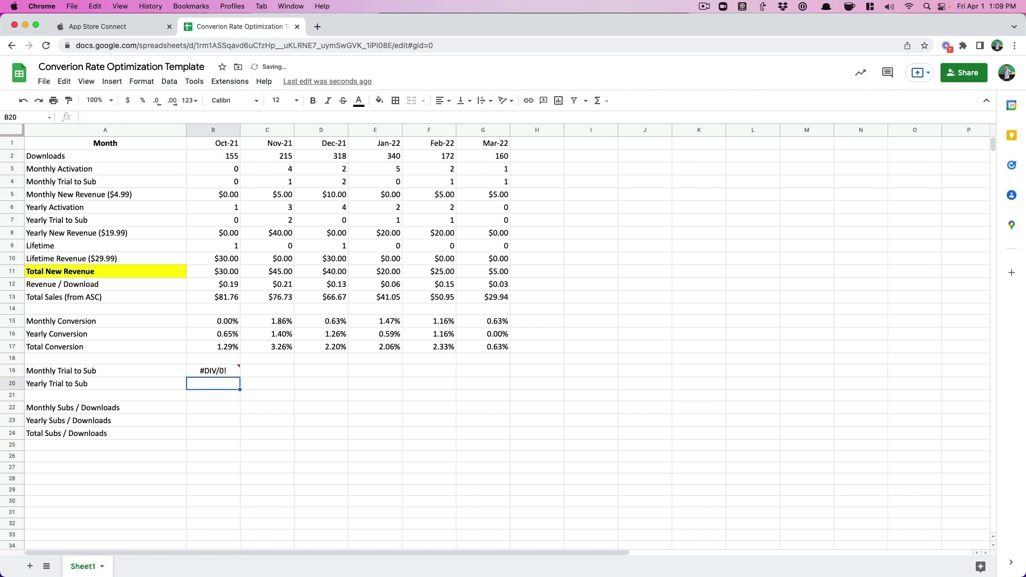
{"action": "type", "text": "="}
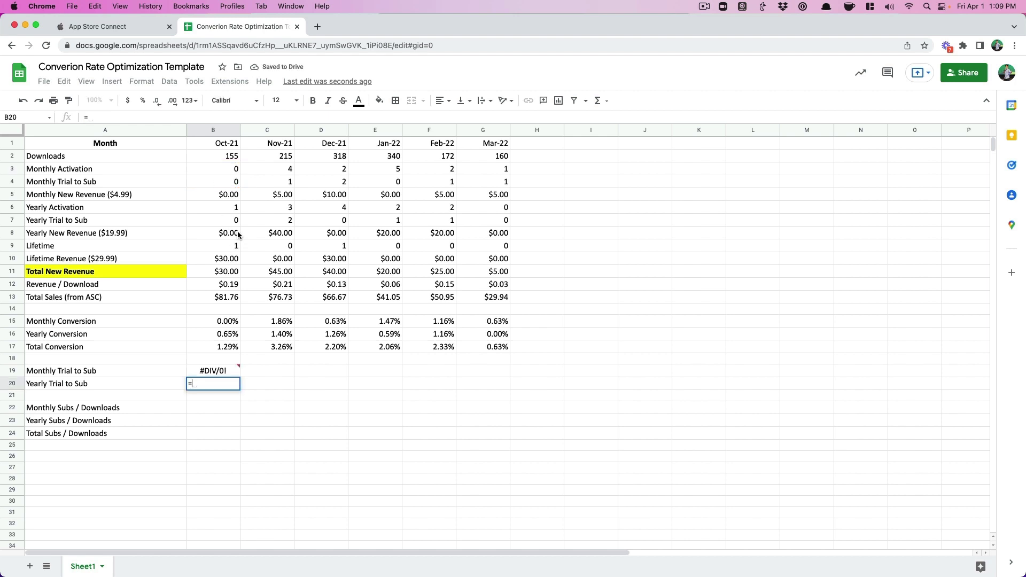
{"action": "left_click", "coordinate": [228, 222]}
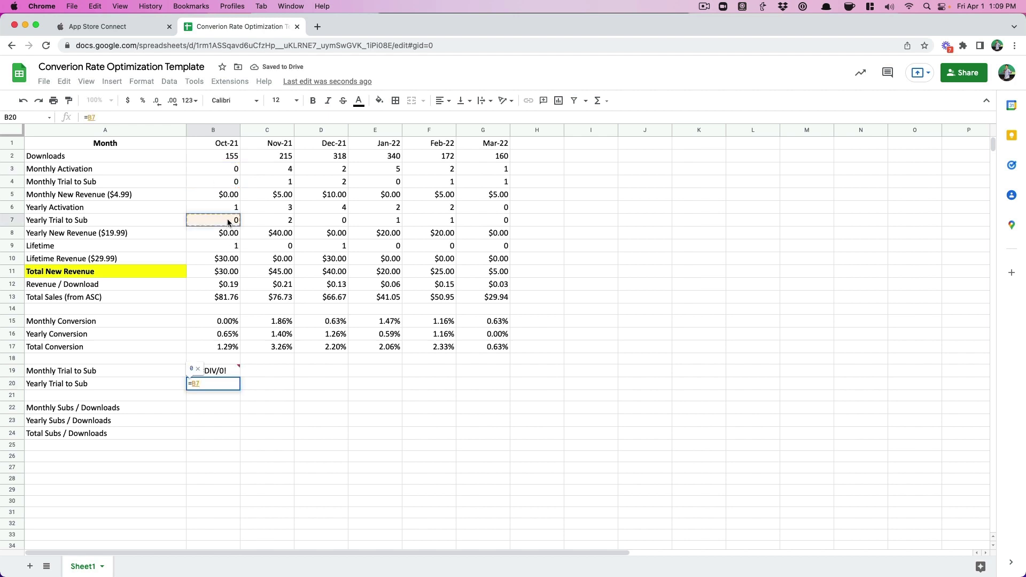
{"action": "type", "text": "/"}
{"action": "left_click", "coordinate": [226, 208]}
{"action": "key", "text": "Return"}
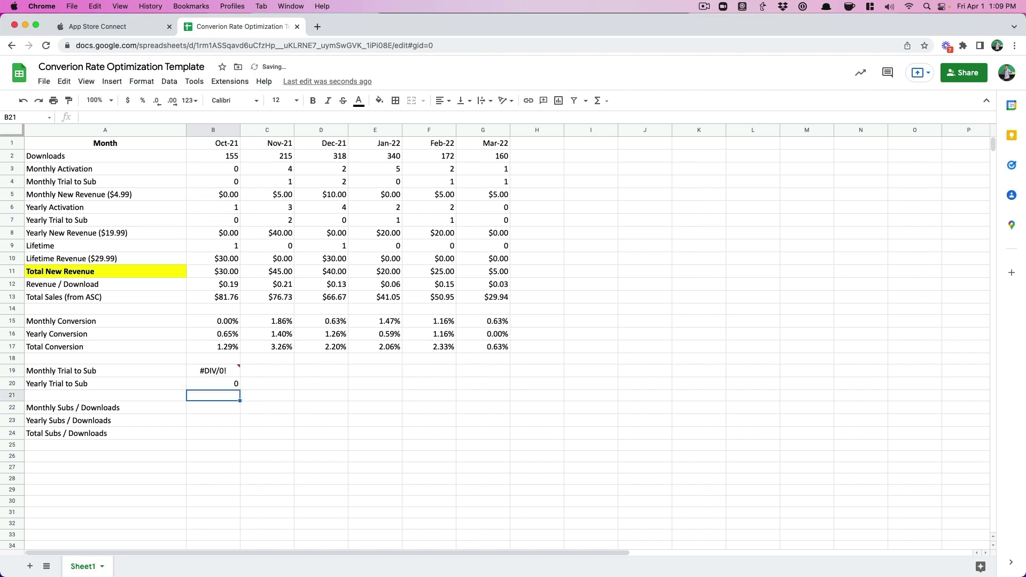
Format B19:B20 as percentages and paste both formulas across C19:G20
{"action": "key", "text": "Up"}
{"action": "key", "text": "Up"}
{"action": "key", "text": "shift+Down"}
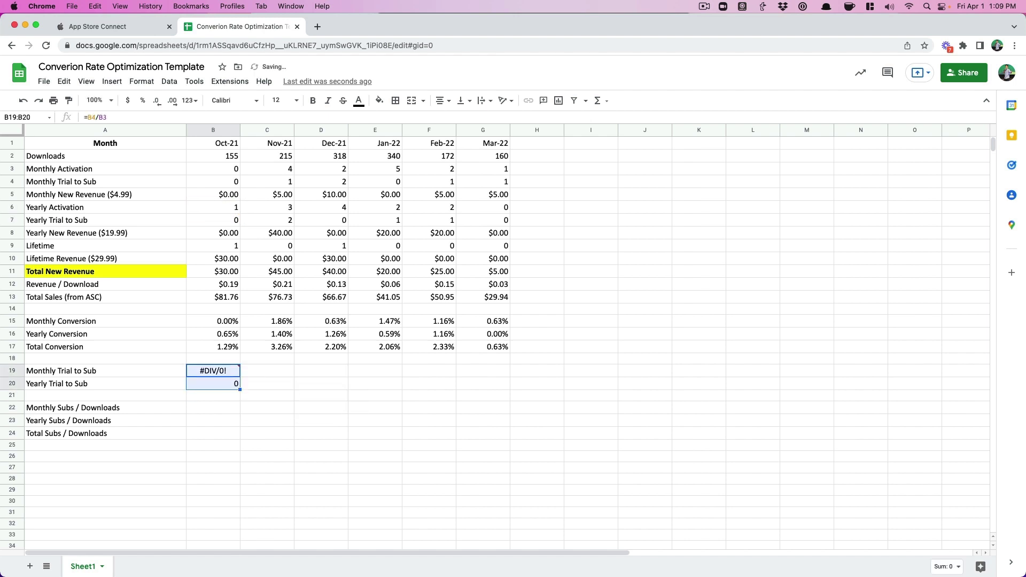
{"action": "left_click", "coordinate": [143, 100]}
{"action": "key", "text": "super+c"}
{"action": "left_click_drag", "start_coordinate": [259, 380], "coordinate": [487, 384]}
{"action": "key", "text": "super+v"}
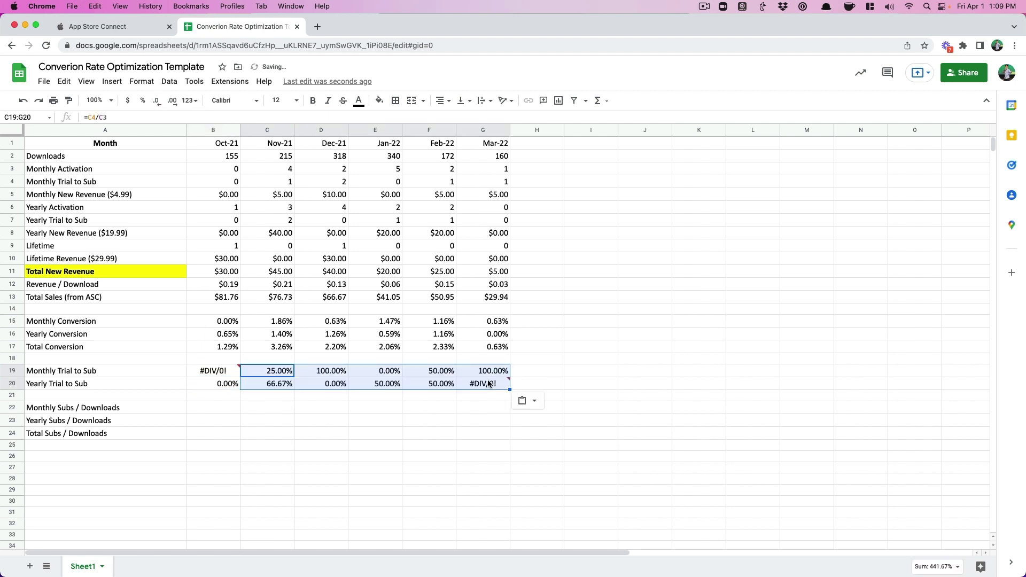
{"action": "left_click", "coordinate": [453, 383]}
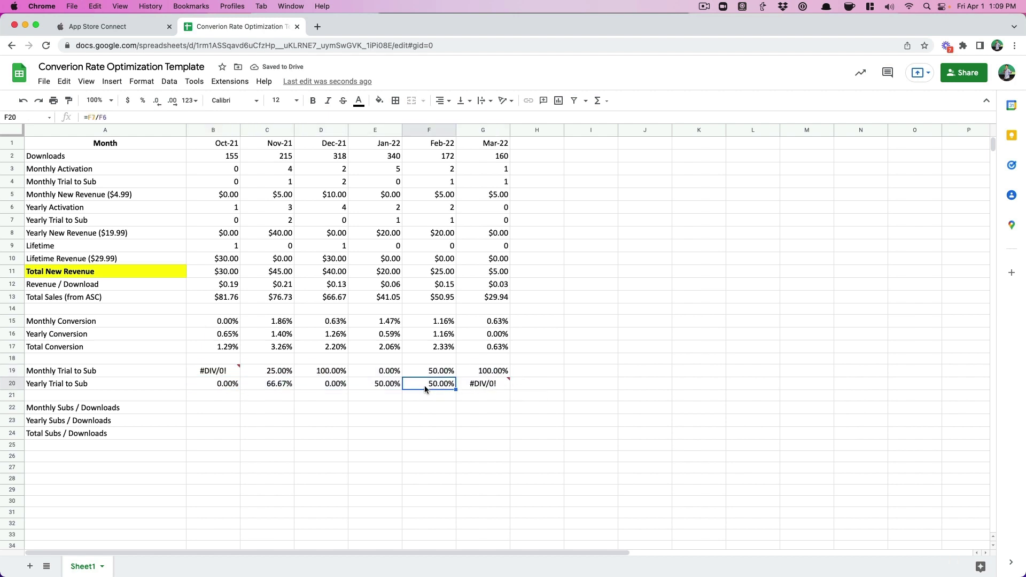
{"action": "left_click", "coordinate": [140, 392]}
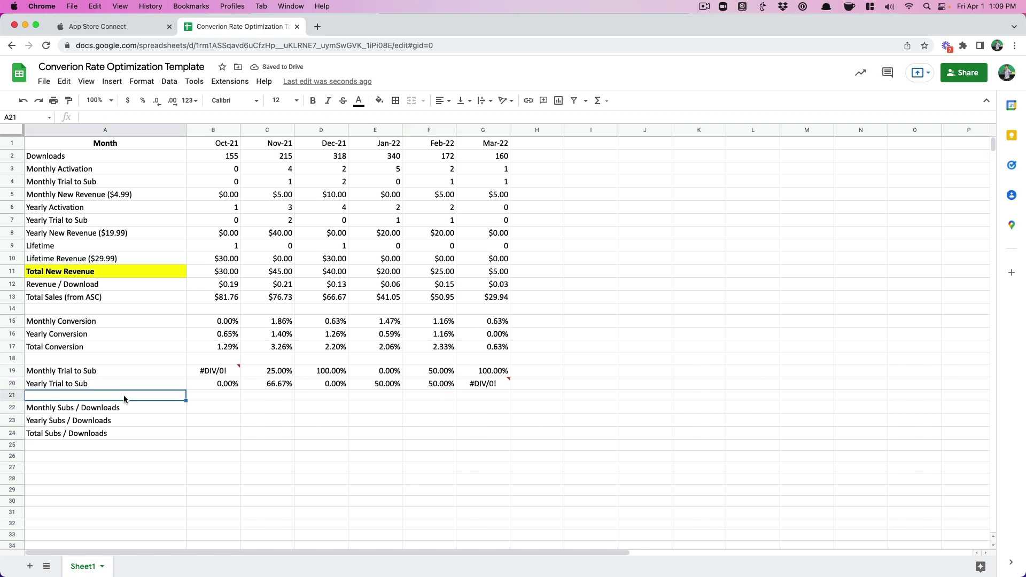
Insert a new row 21 labelled 'Total Trial to Sub'
{"action": "left_click", "coordinate": [111, 81]}
{"action": "mouse_move", "coordinate": [234, 124]}
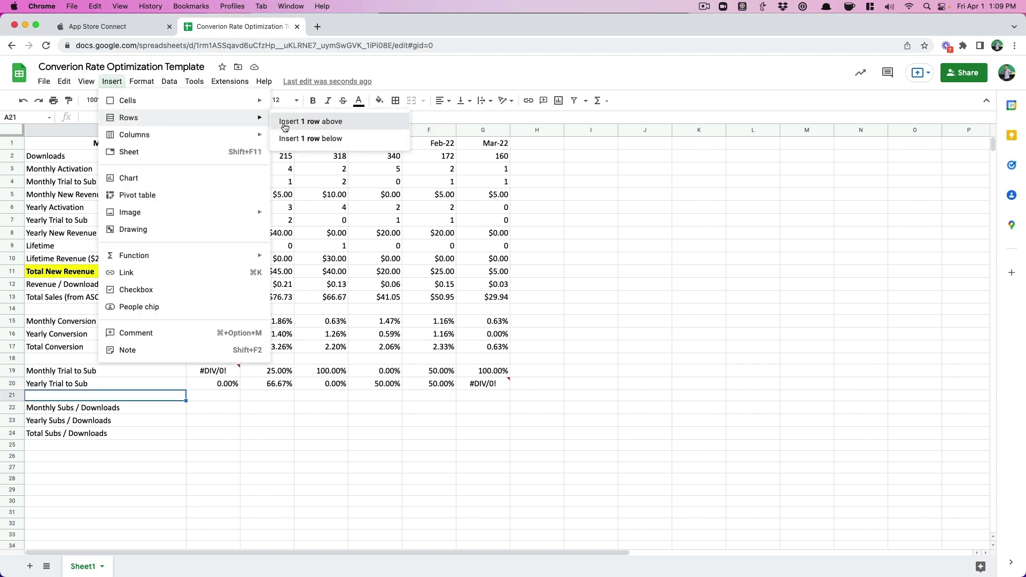
{"action": "left_click", "coordinate": [311, 122]}
{"action": "type", "text": "Total Trial to S"}
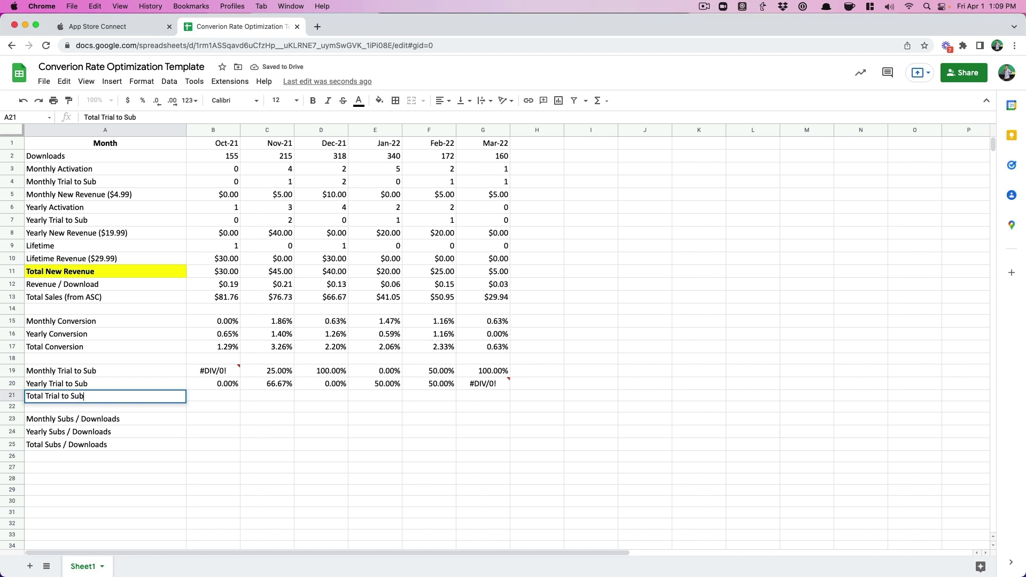
{"action": "type", "text": "ub"}
{"action": "key", "text": "Return"}
Enter =(B4+B7)/(B3+B6) in the Oct-21 Total Trial to Sub cell
{"action": "left_click", "coordinate": [213, 396]}
{"action": "type", "text": "=("}
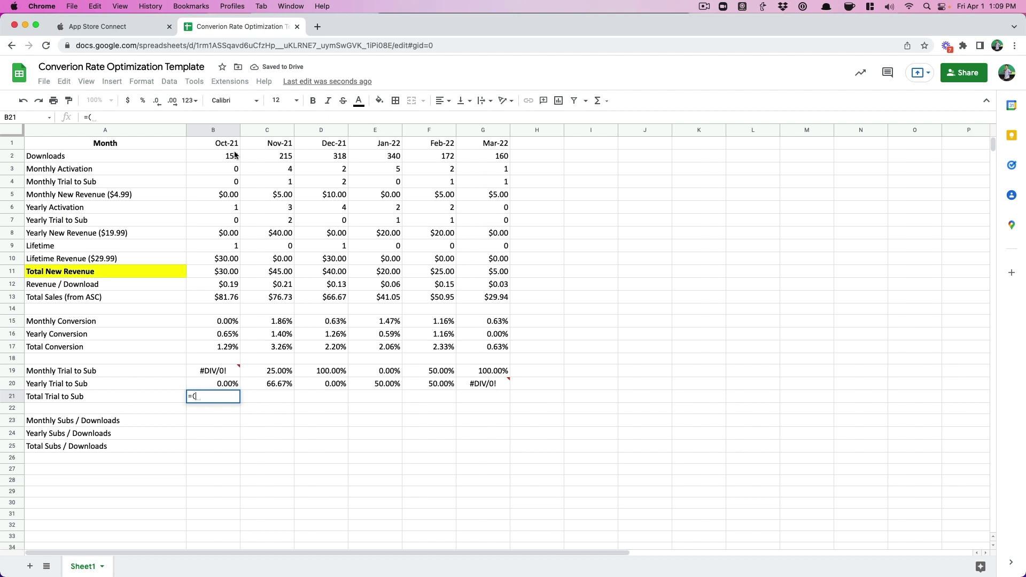
{"action": "left_click", "coordinate": [234, 181]}
{"action": "type", "text": "+"}
{"action": "left_click", "coordinate": [223, 224]}
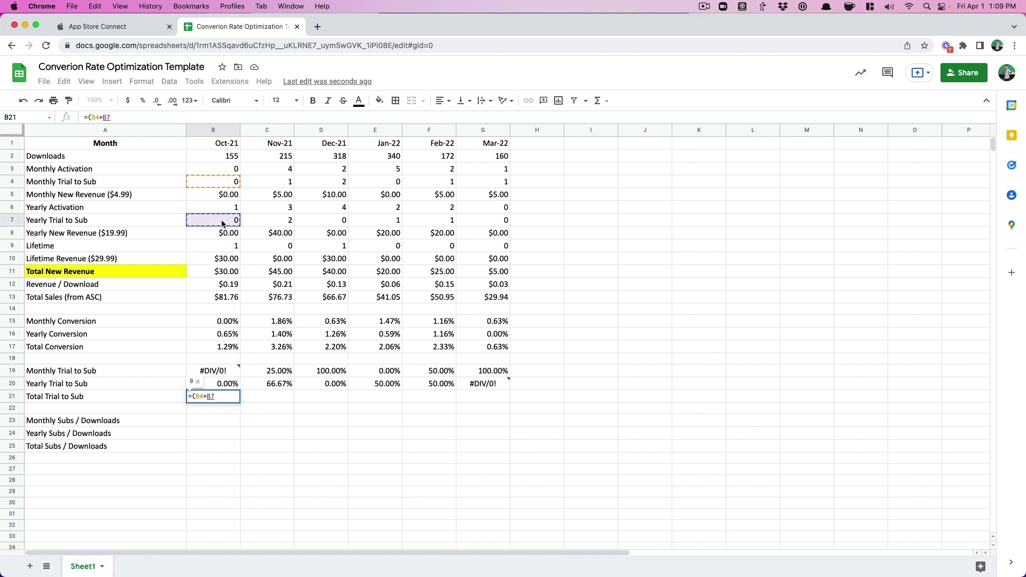
{"action": "type", "text": ")/"}
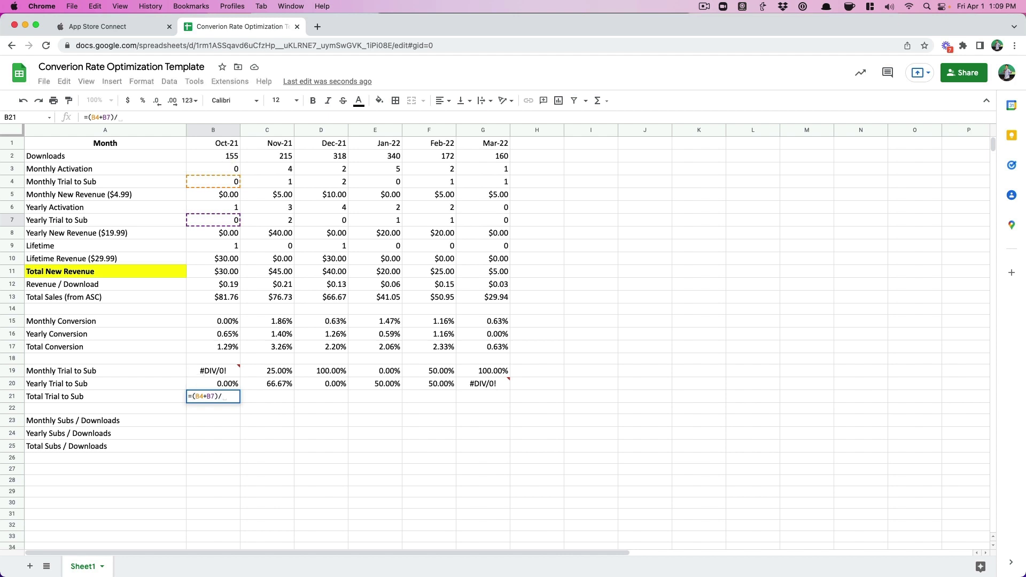
{"action": "type", "text": "("}
{"action": "left_click", "coordinate": [230, 170]}
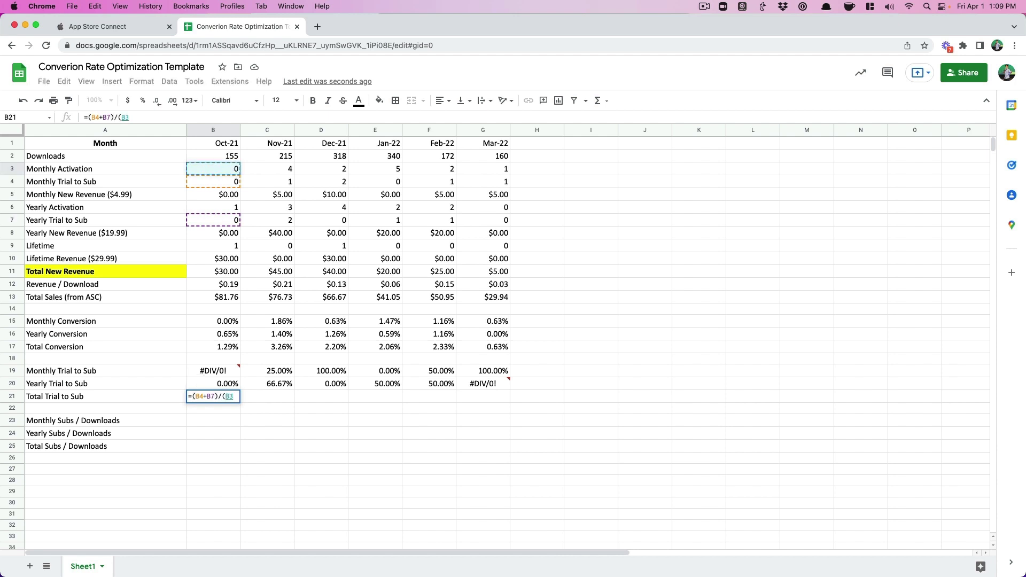
{"action": "type", "text": "+"}
{"action": "left_click", "coordinate": [224, 209]}
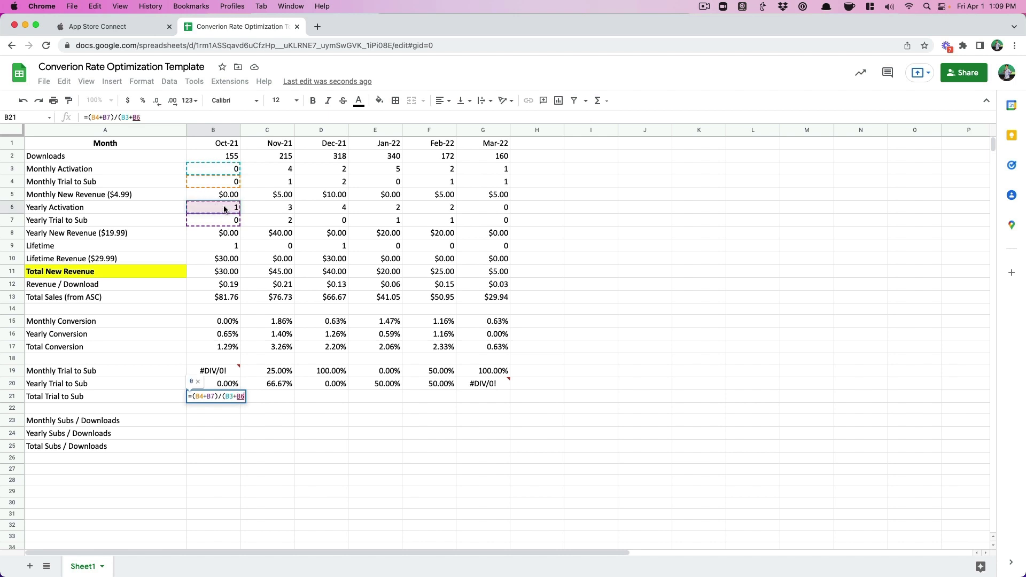
{"action": "type", "text": ")"}
{"action": "key", "text": "Return"}
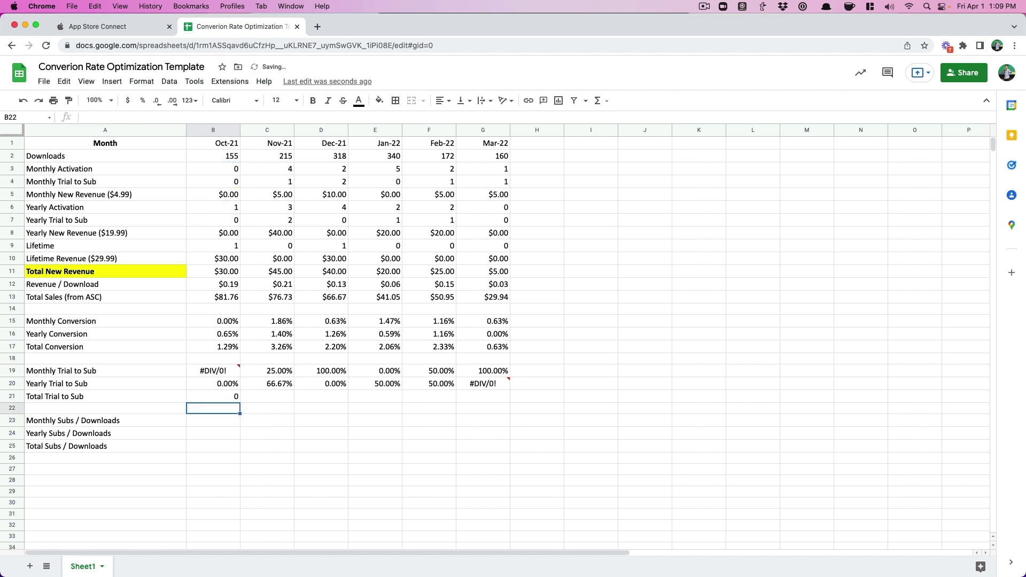
Format the result as a percentage and copy the formula across Nov-21 to Mar-22
{"action": "left_click", "coordinate": [212, 396]}
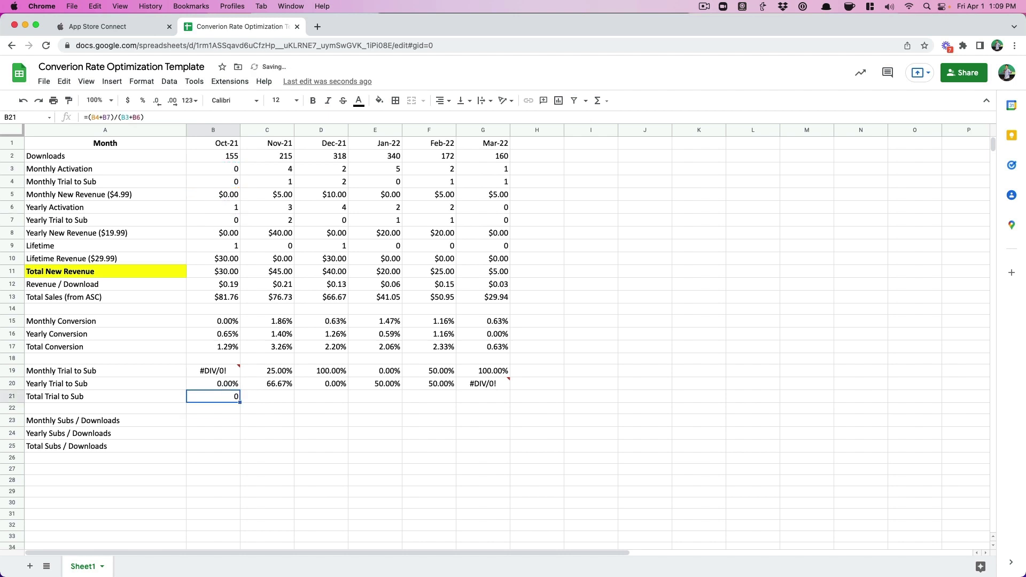
{"action": "left_click", "coordinate": [143, 101]}
{"action": "key", "text": "super+c"}
{"action": "key", "text": "Right"}
{"action": "key", "text": "shift+Right"}
{"action": "key", "text": "shift+Right"}
{"action": "key", "text": "shift+Right"}
{"action": "key", "text": "shift+Right"}
{"action": "key", "text": "super+v"}
{"action": "key", "text": "Down"}
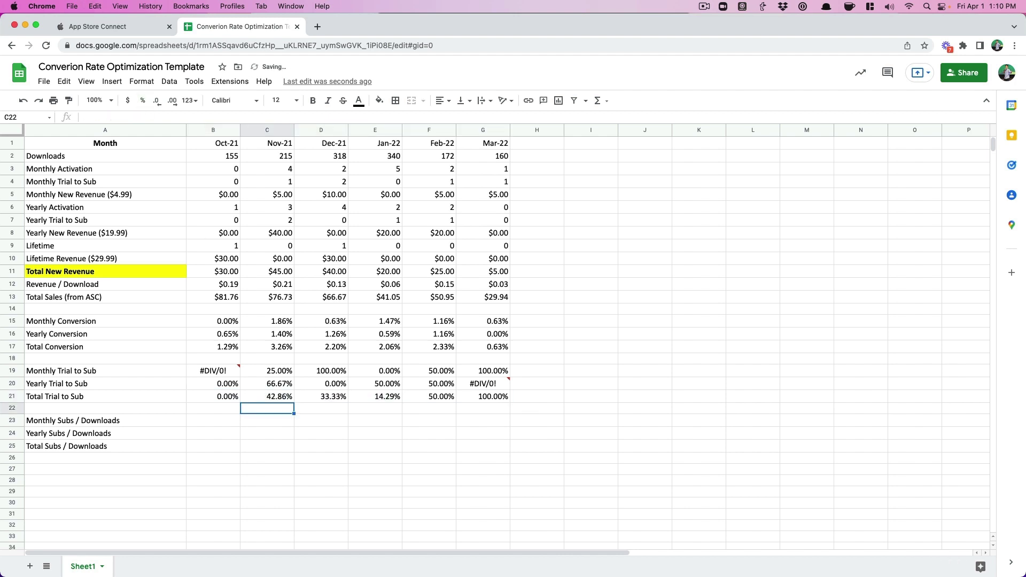
{"action": "key", "text": "Up"}
{"action": "key", "text": "Right"}
{"action": "key", "text": "Right"}
{"action": "key", "text": "Right"}
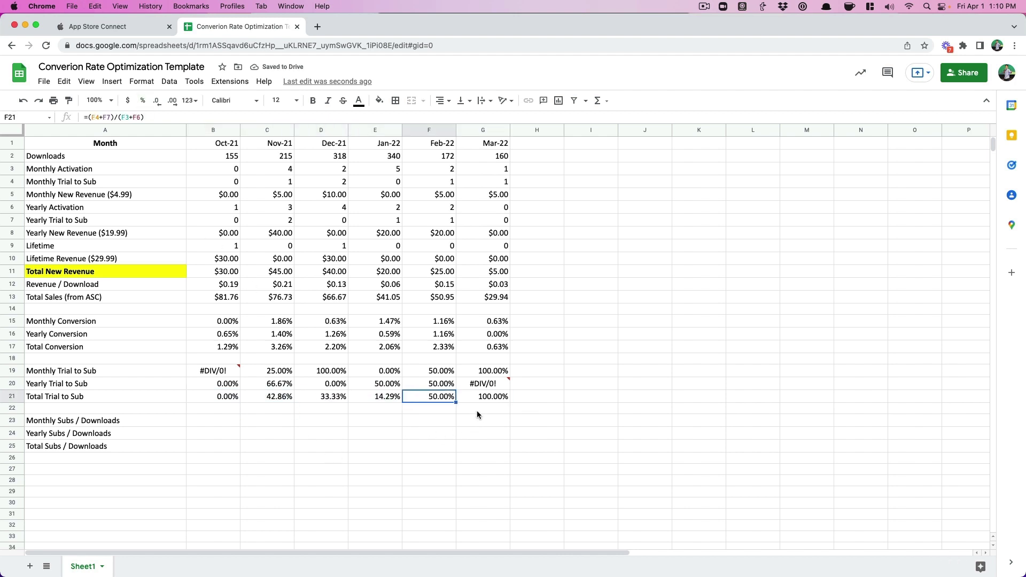
{"action": "left_click", "coordinate": [484, 398]}
{"action": "left_click", "coordinate": [381, 398]}
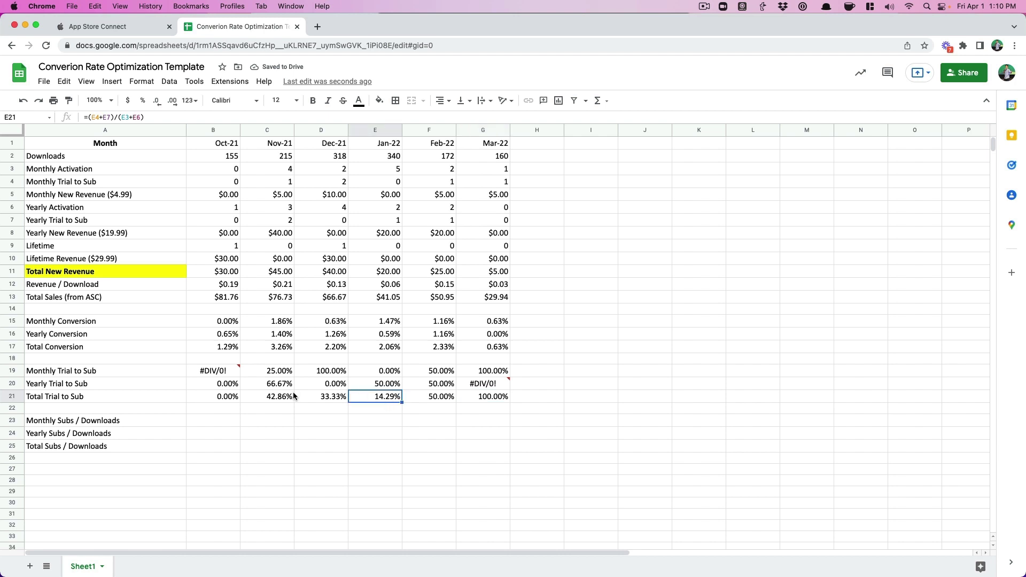
{"action": "left_click", "coordinate": [276, 400]}
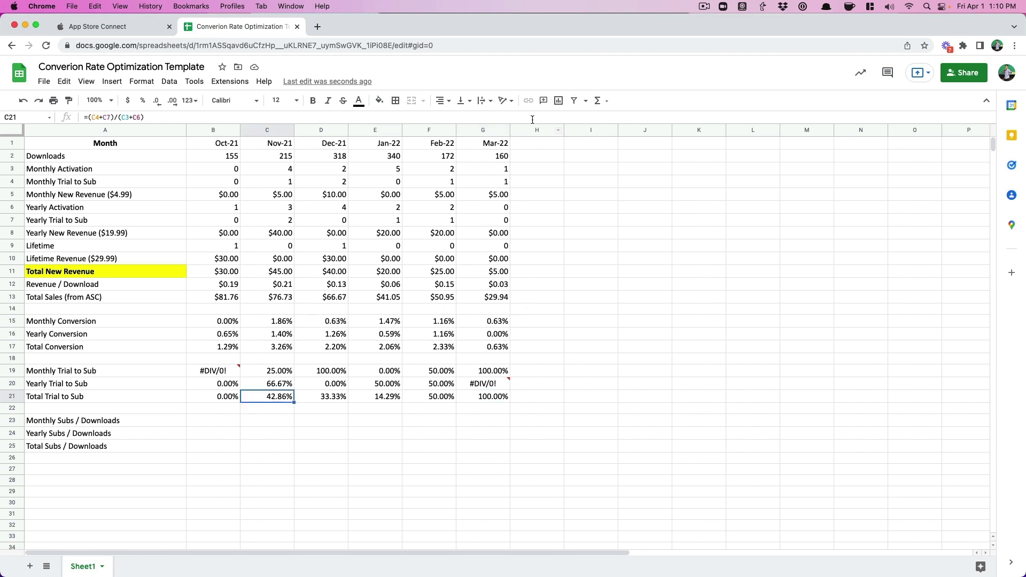
{"action": "left_click", "coordinate": [489, 399]}
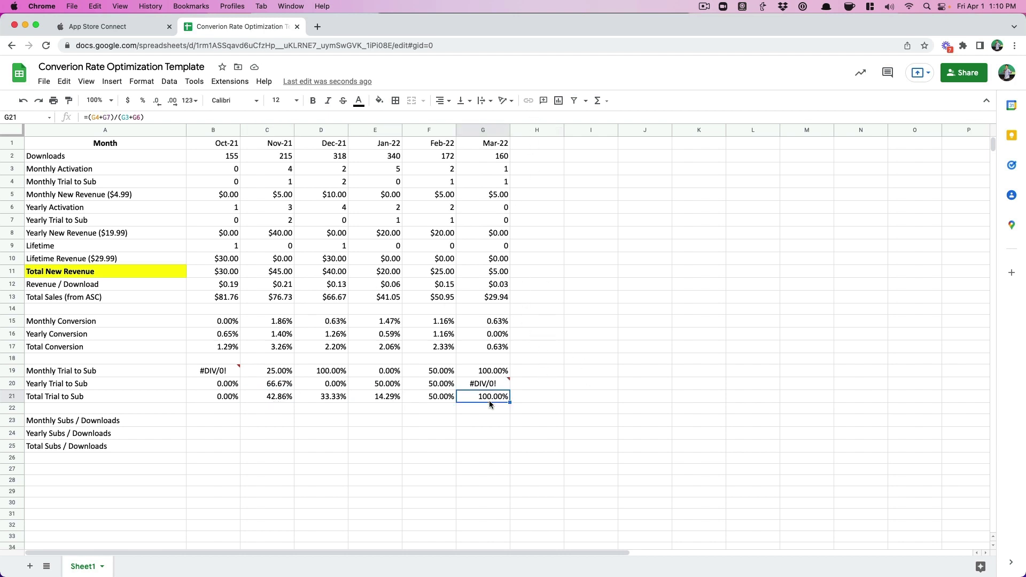
{"action": "left_click", "coordinate": [419, 398]}
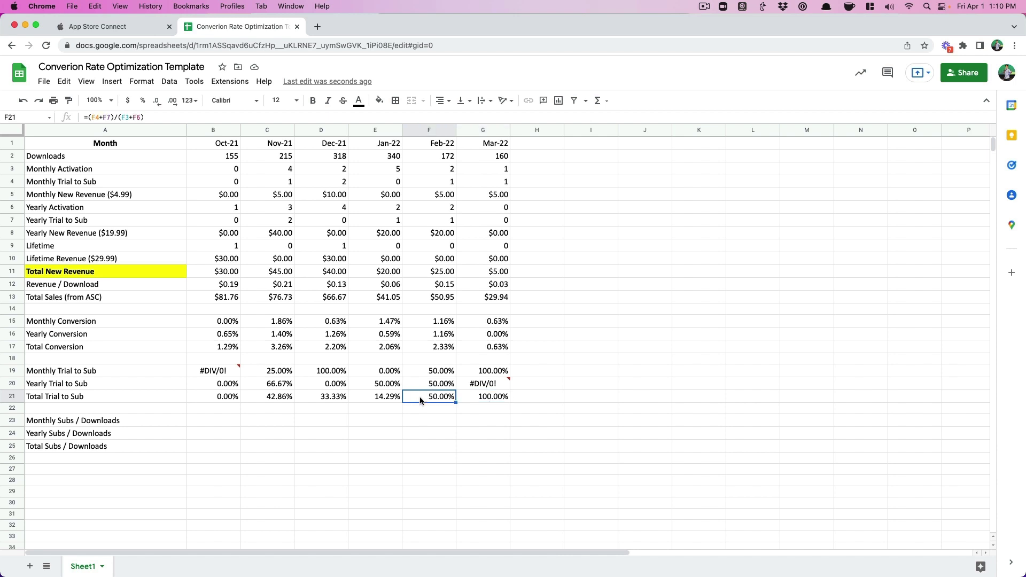
{"action": "left_click", "coordinate": [385, 399]}
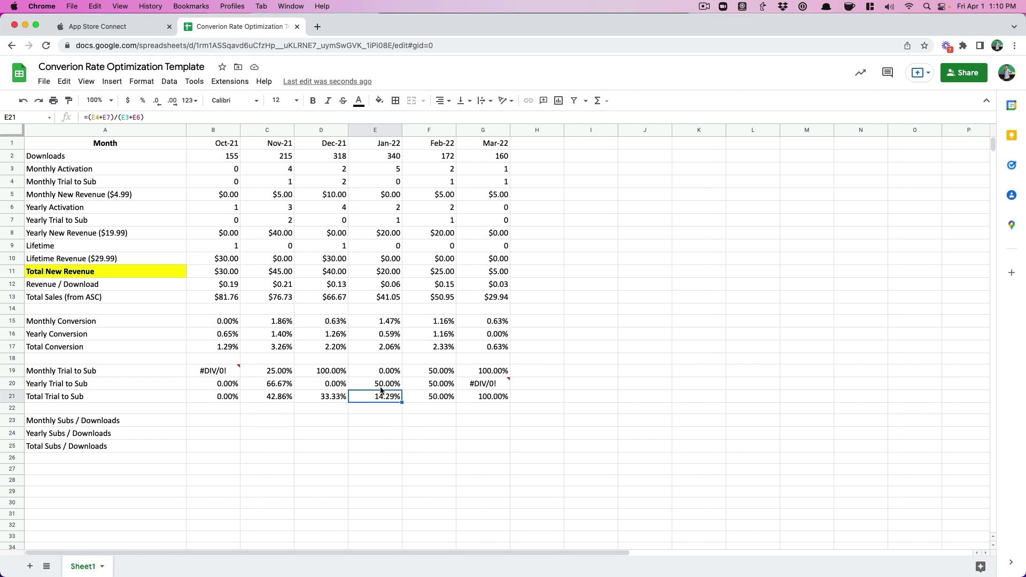
{"action": "left_click", "coordinate": [463, 396]}
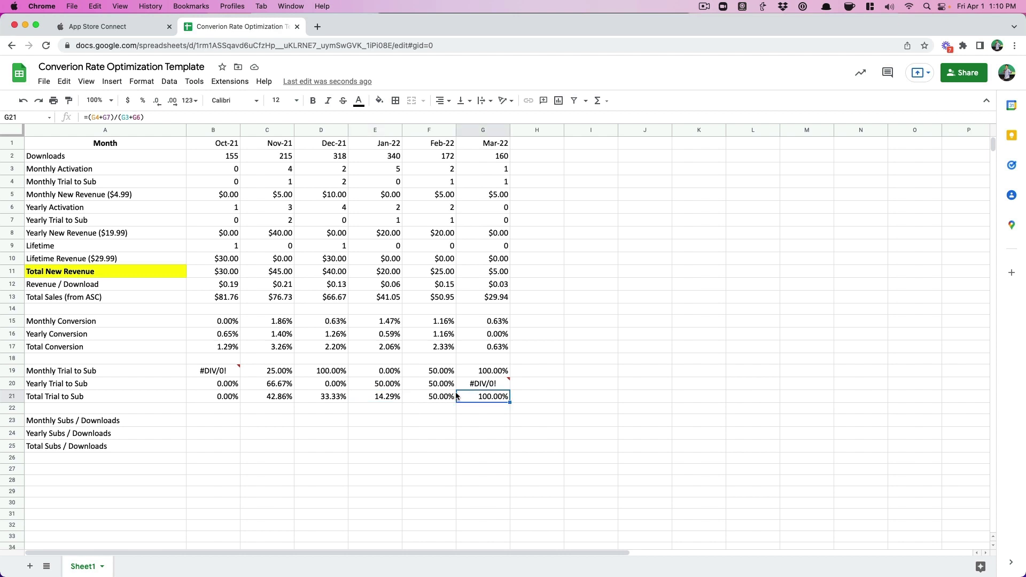
Enter =B4/B2 and =B7/B2 for Oct-21 Monthly and Yearly Subs / Downloads
{"action": "left_click", "coordinate": [203, 420]}
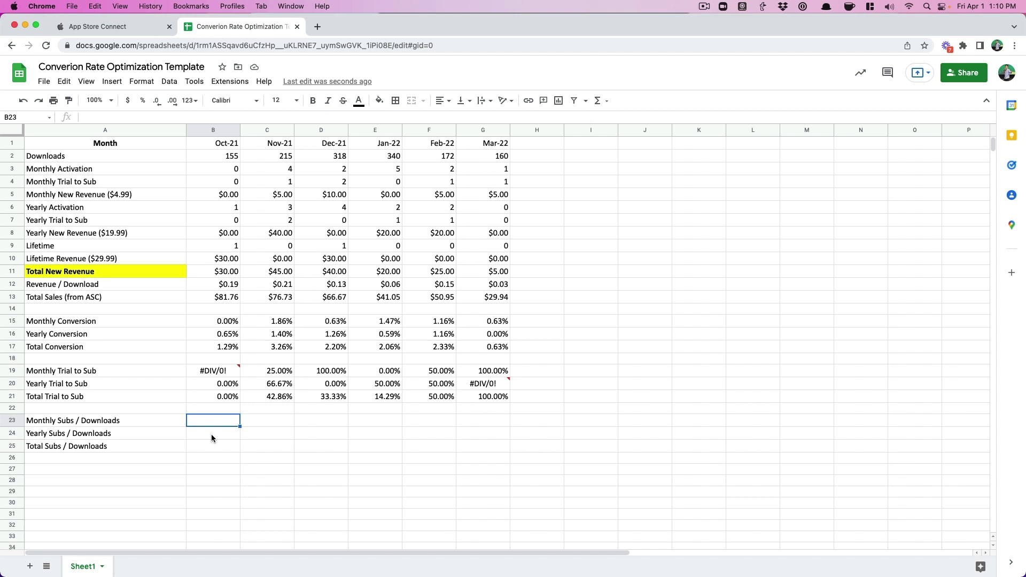
{"action": "type", "text": "="}
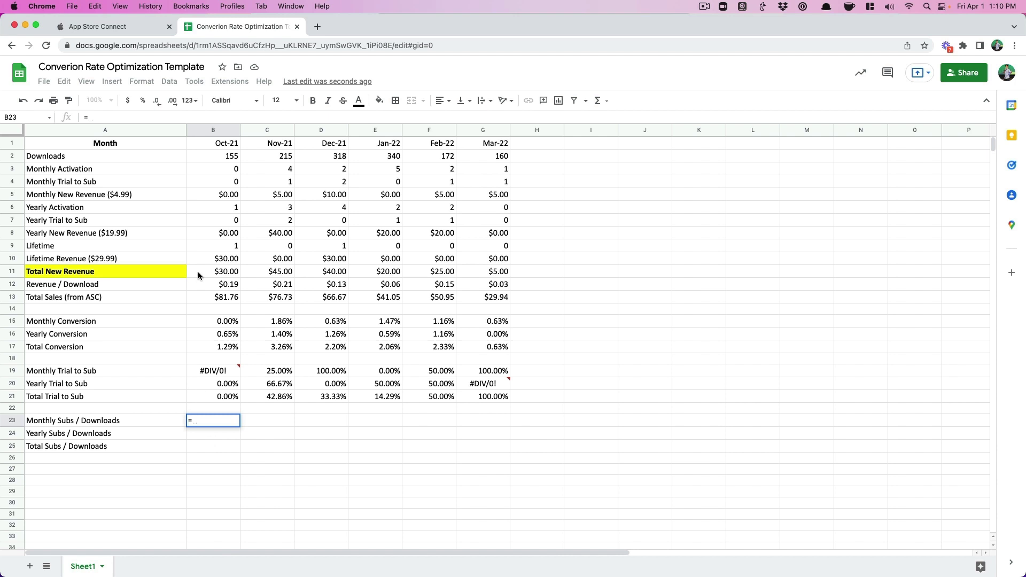
{"action": "left_click", "coordinate": [226, 181]}
{"action": "type", "text": "/"}
{"action": "left_click", "coordinate": [228, 156]}
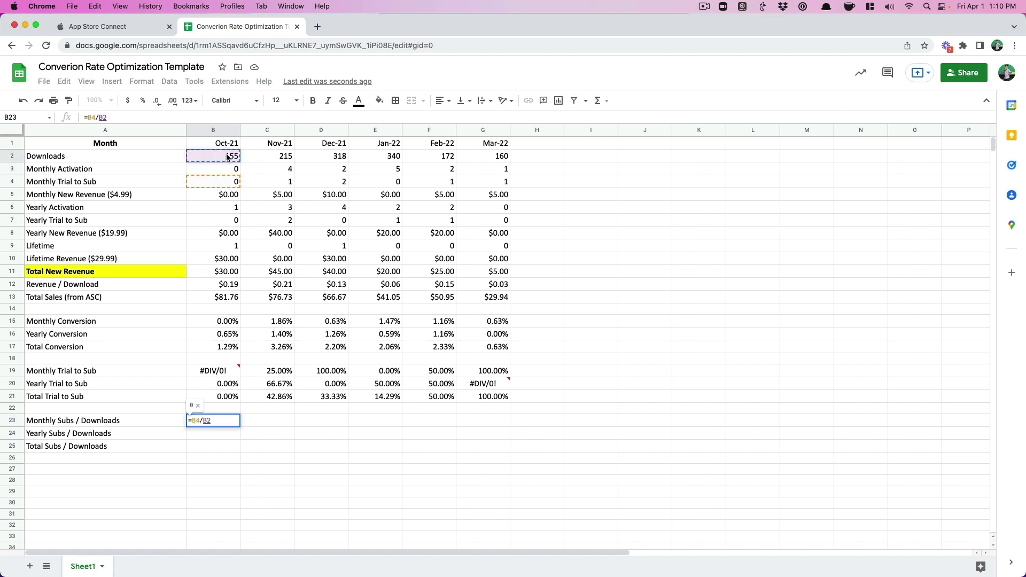
{"action": "key", "text": "Return"}
{"action": "type", "text": "="}
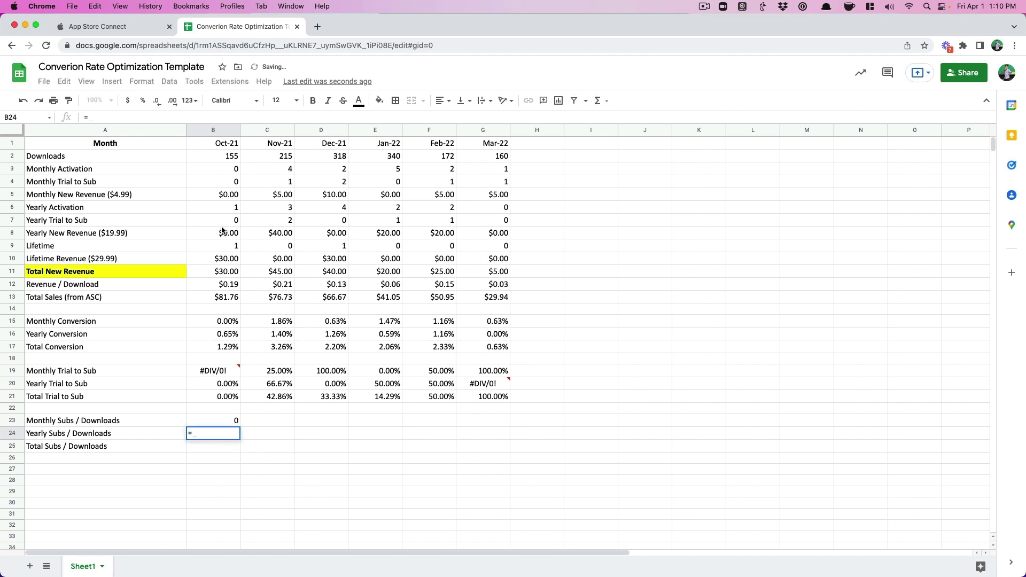
{"action": "left_click", "coordinate": [227, 221]}
{"action": "type", "text": "/"}
{"action": "left_click", "coordinate": [228, 156]}
{"action": "key", "text": "Return"}
Enter =(B7+B4)/B2 for Oct-21 Total Subs / Downloads
{"action": "key", "text": "Up"}
{"action": "key", "text": "Up"}
{"action": "key", "text": "Down"}
{"action": "key", "text": "Down"}
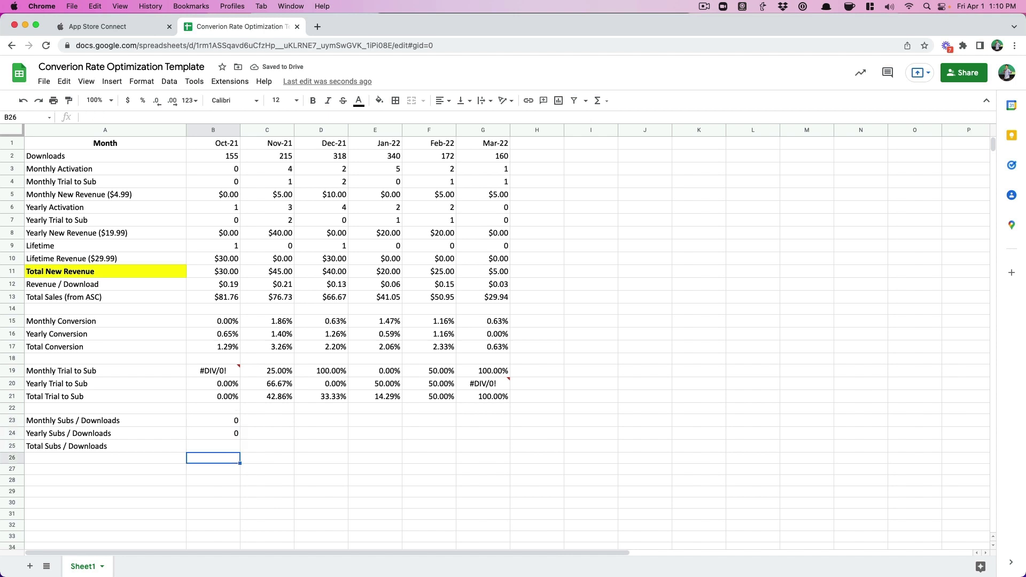
{"action": "type", "text": "="}
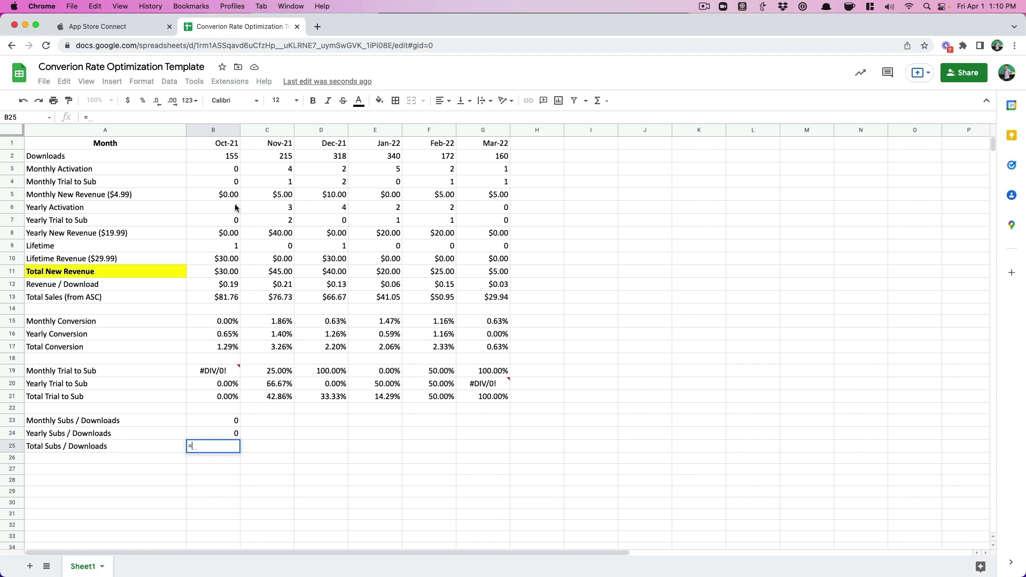
{"action": "left_click", "coordinate": [225, 223]}
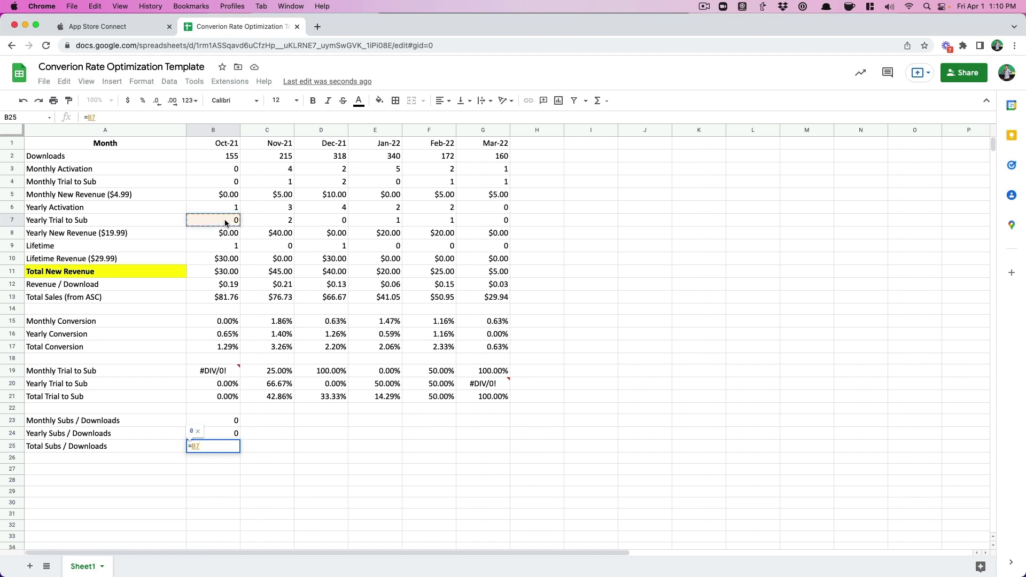
{"action": "type", "text": "+"}
{"action": "left_click", "coordinate": [227, 182]}
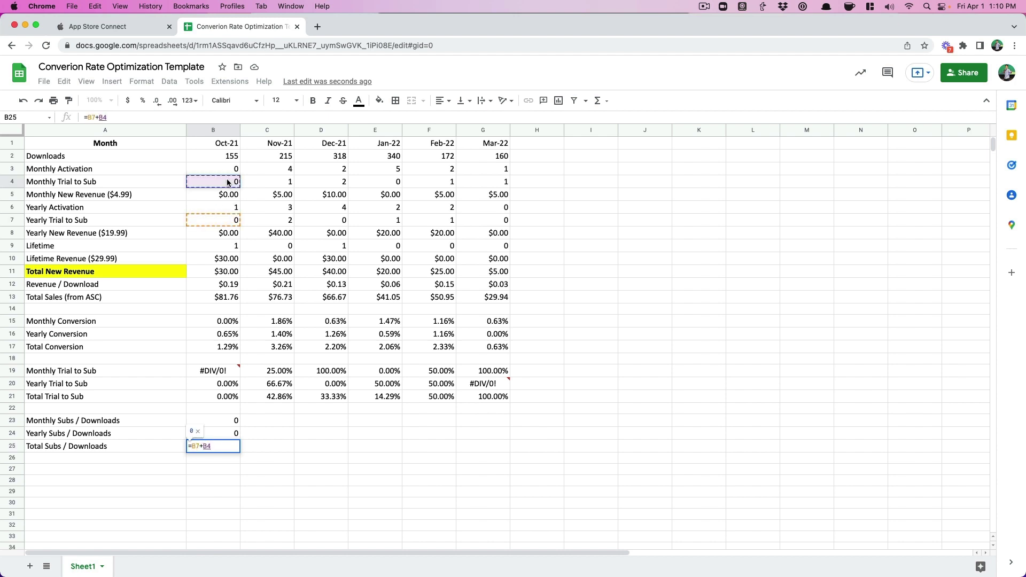
{"action": "type", "text": "/"}
{"action": "left_click", "coordinate": [225, 156]}
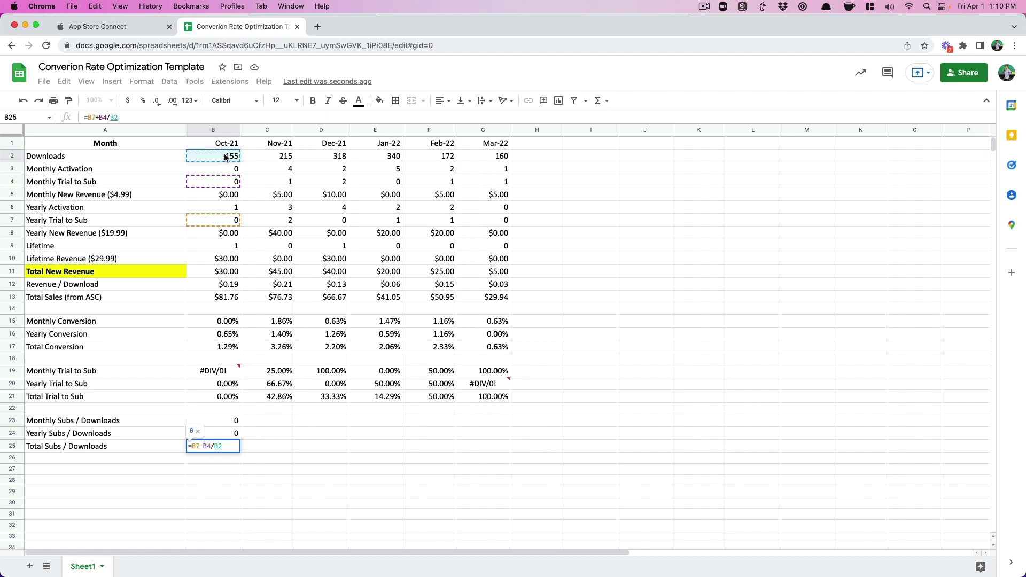
{"action": "left_click", "coordinate": [211, 446]}
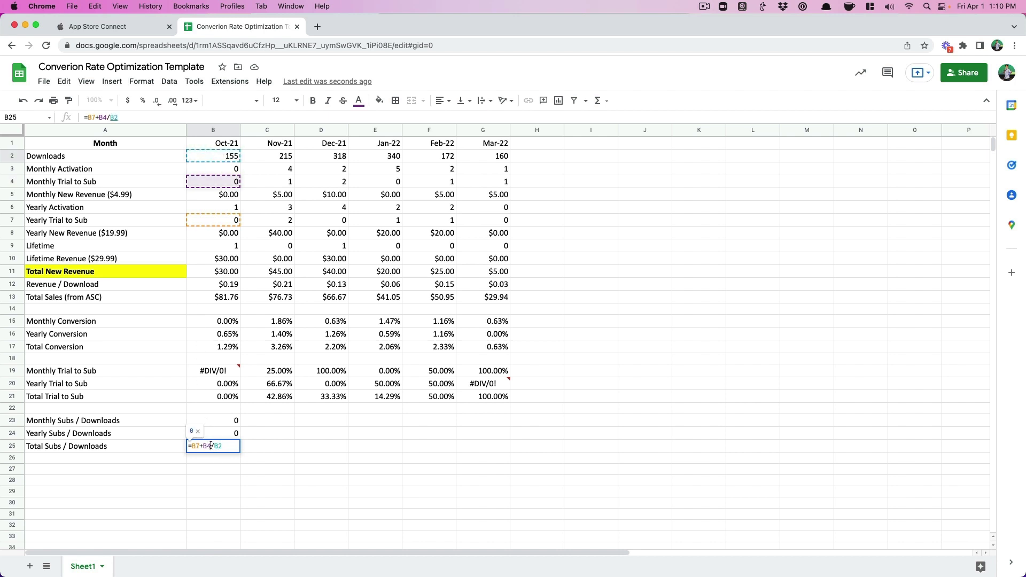
{"action": "type", "text": ")"}
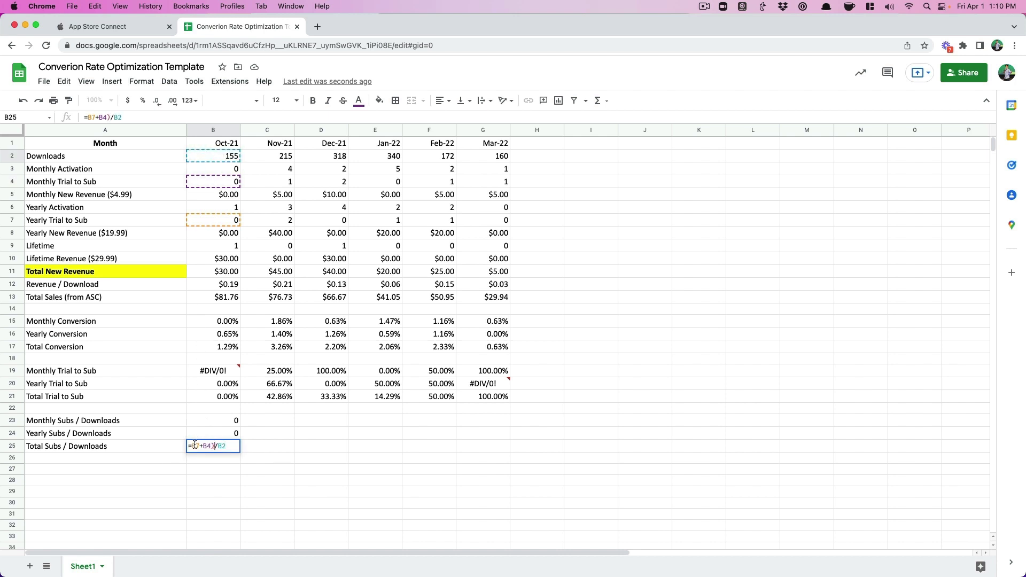
{"action": "left_click", "coordinate": [193, 445]}
{"action": "type", "text": "("}
{"action": "key", "text": "Return"}
Format B23:B25 as percentages and paste the three formulas into C23:G25
{"action": "key", "text": "Up"}
{"action": "key", "text": "Up"}
{"action": "key", "text": "shift+Up"}
{"action": "key", "text": "shift+Down"}
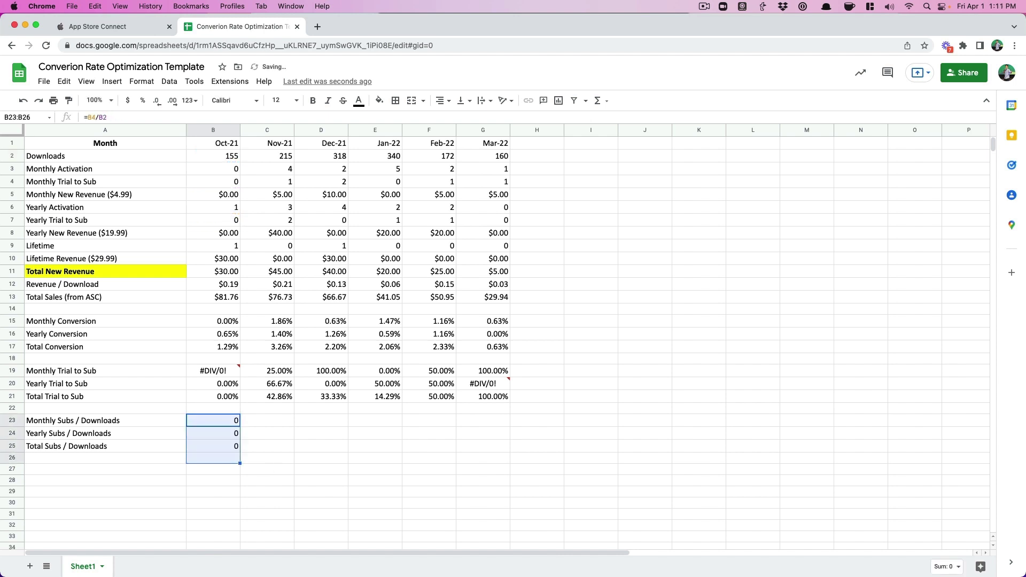
{"action": "left_click", "coordinate": [143, 102]}
{"action": "key", "text": "ctrl+c"}
{"action": "left_click", "coordinate": [275, 418]}
{"action": "left_click", "coordinate": [495, 447], "text": "shift"}
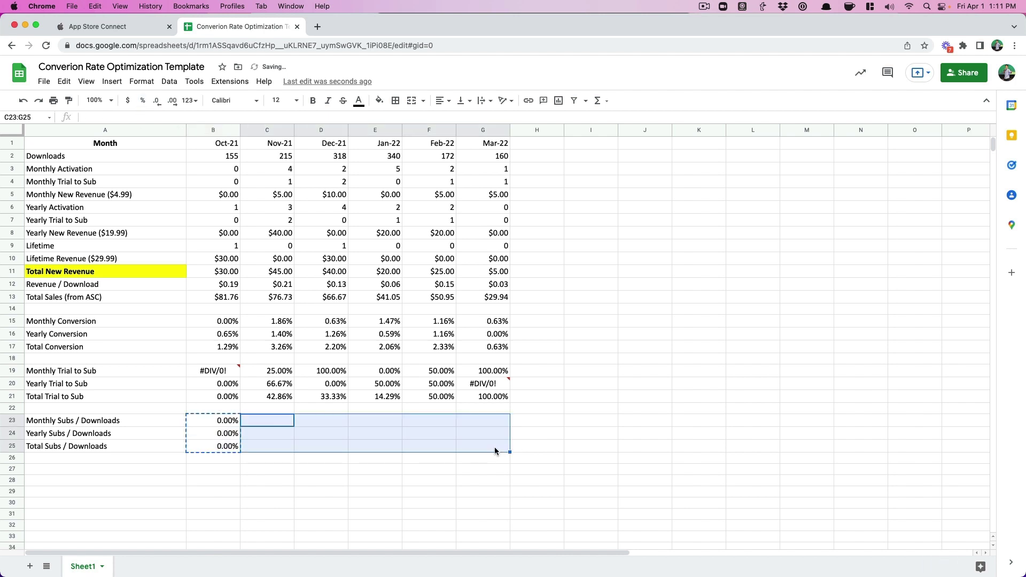
{"action": "key", "text": "ctrl+v"}
{"action": "left_click", "coordinate": [523, 427]}
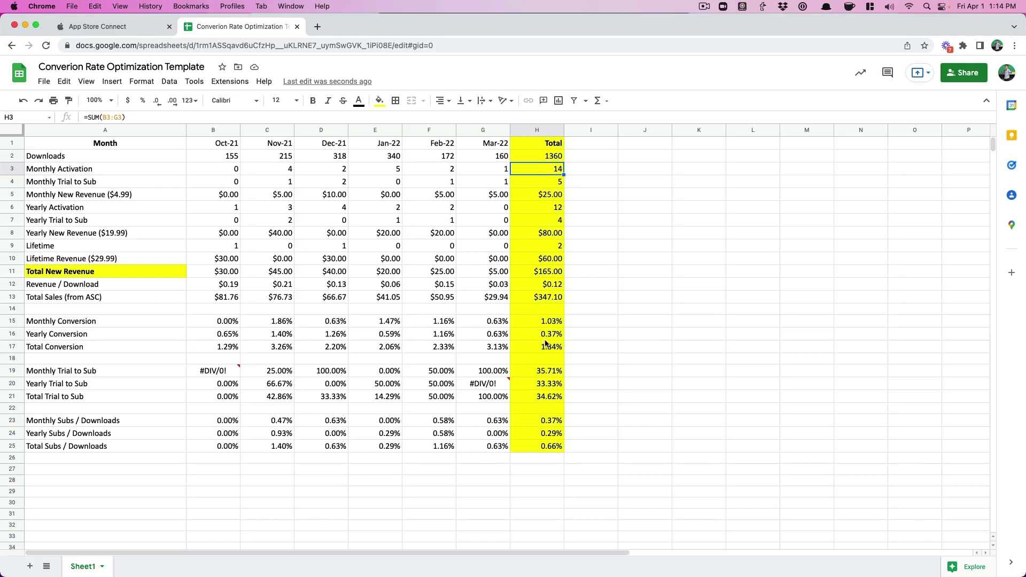
Bold Total column cells H17, H21 and H25, checking the total formulas along the way
{"action": "left_click", "coordinate": [534, 299]}
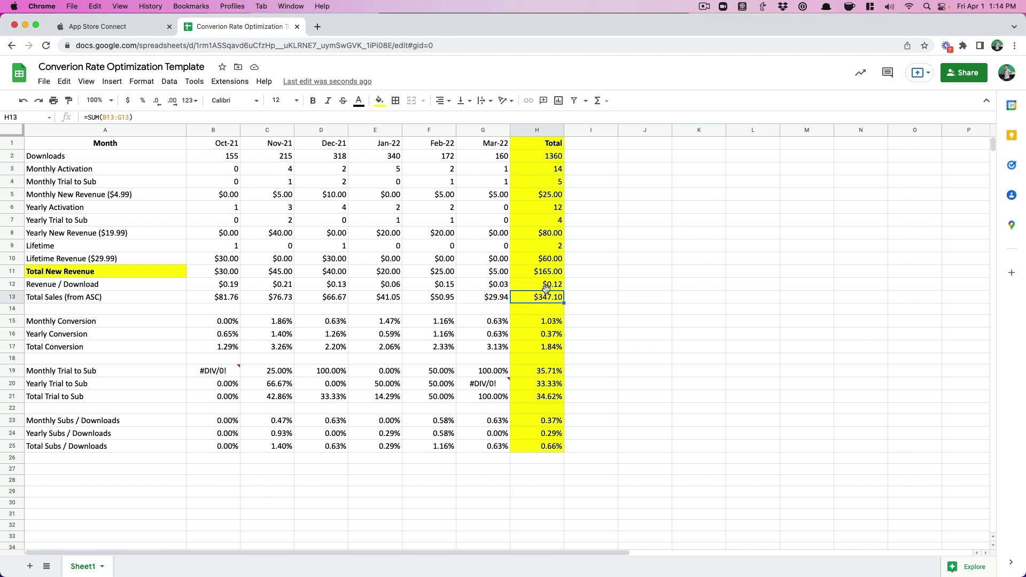
{"action": "left_click", "coordinate": [553, 326]}
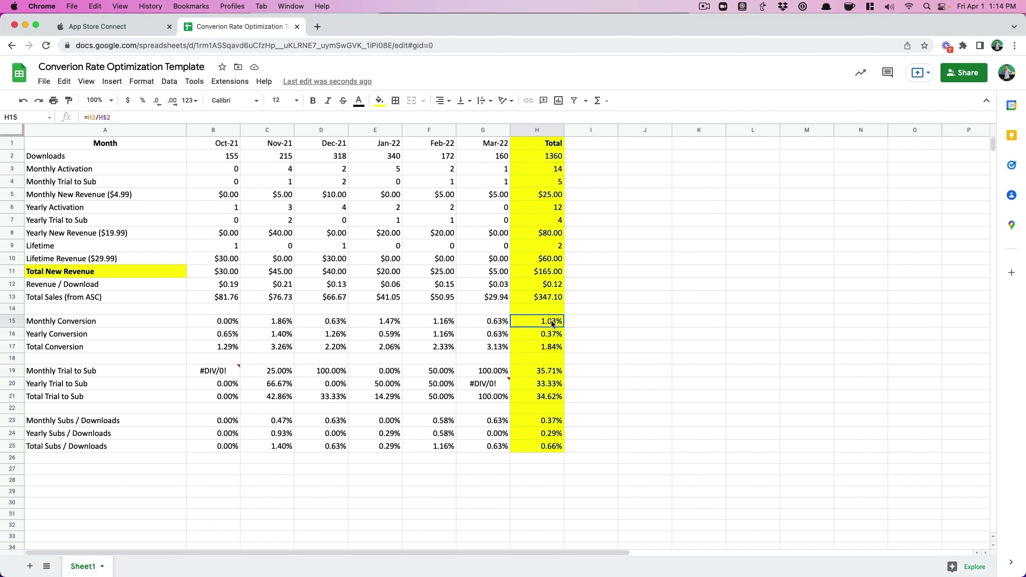
{"action": "left_click", "coordinate": [544, 347]}
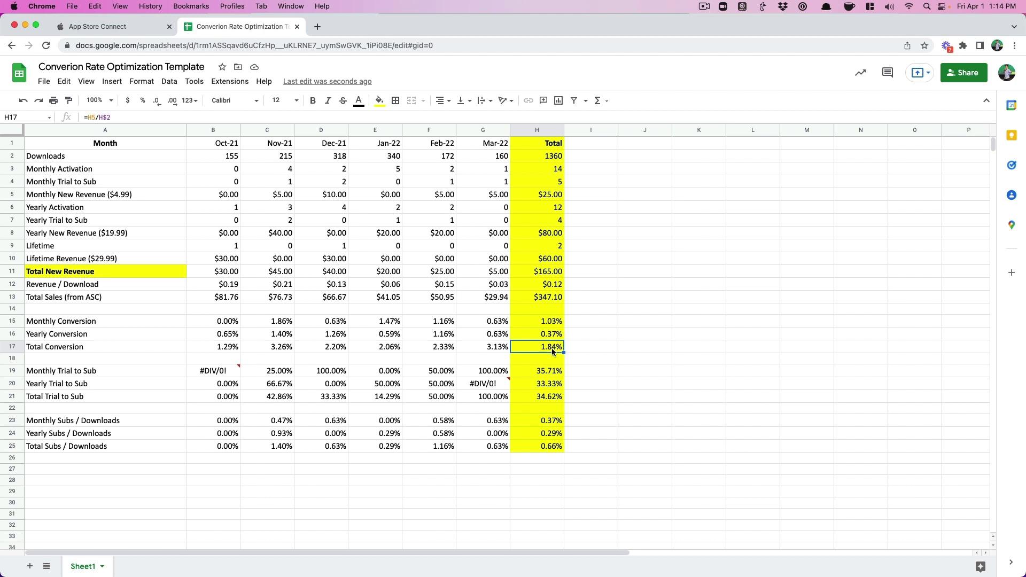
{"action": "key", "text": "super+b"}
{"action": "left_click", "coordinate": [553, 399]}
{"action": "key", "text": "super+b"}
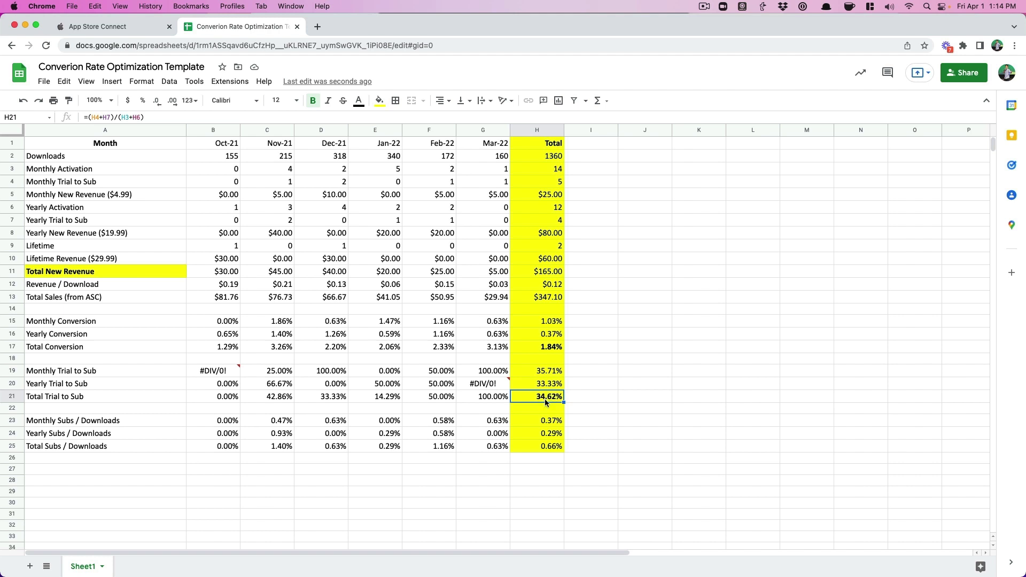
{"action": "left_click", "coordinate": [552, 446]}
{"action": "key", "text": "ctrl+b"}
{"action": "left_click", "coordinate": [547, 351]}
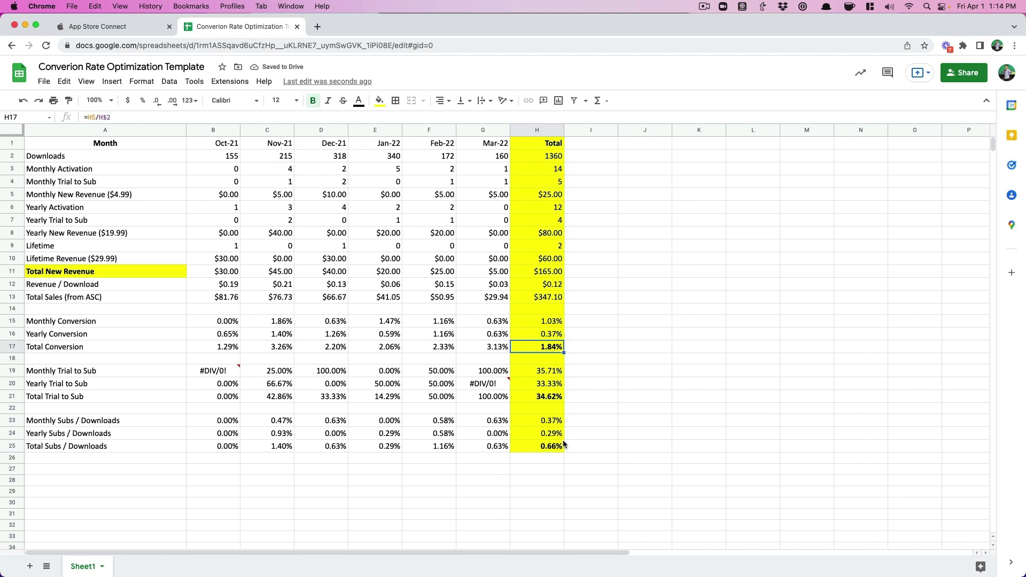
{"action": "left_click", "coordinate": [547, 447]}
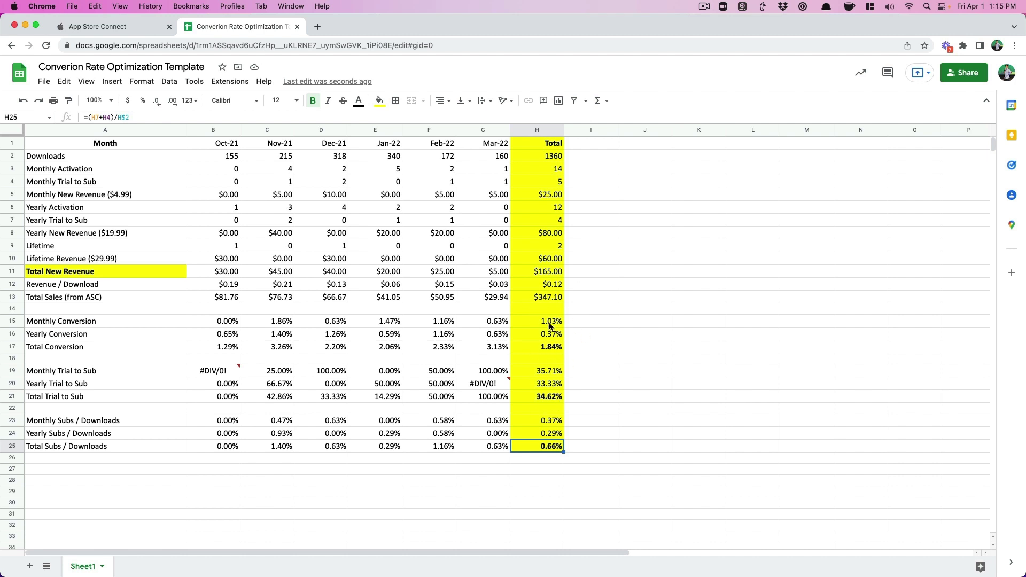
{"action": "left_click", "coordinate": [547, 347]}
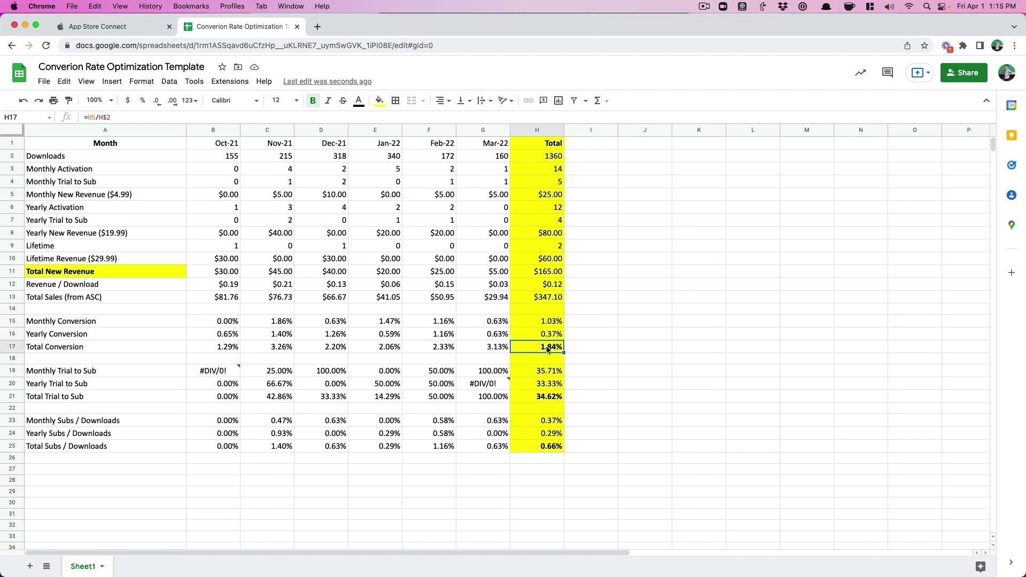